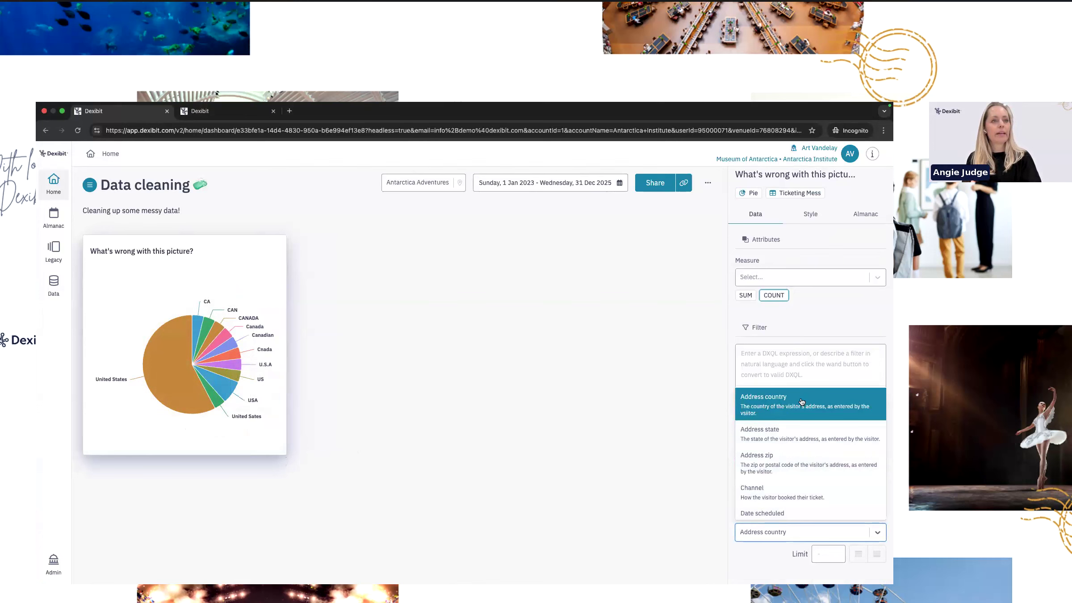
Review the grouping options for the pie chart, keeping it grouped by Address country.
left_click(763, 400)
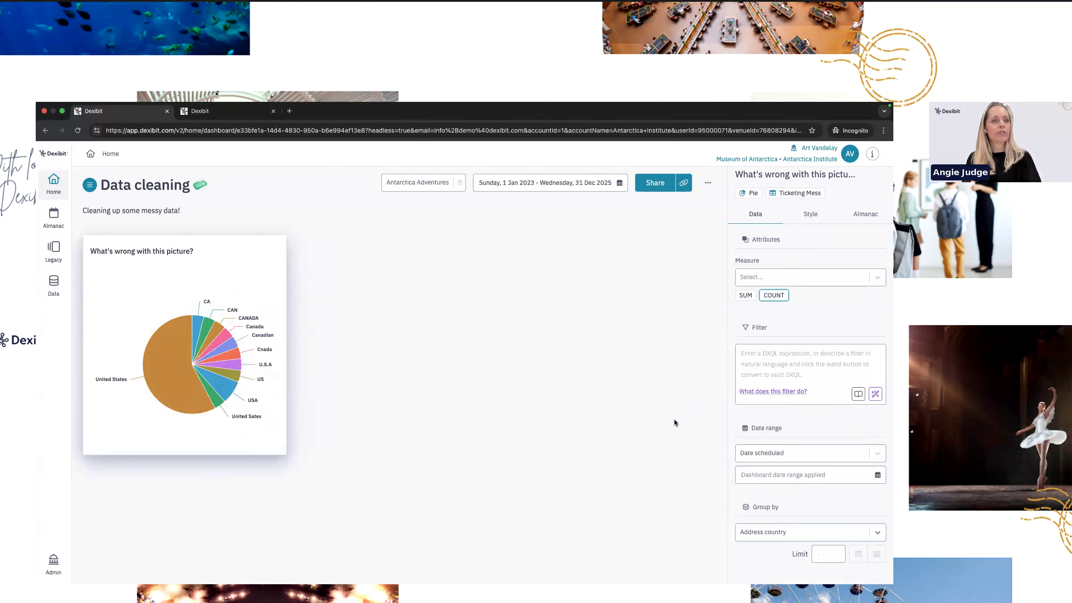
left_click(803, 534)
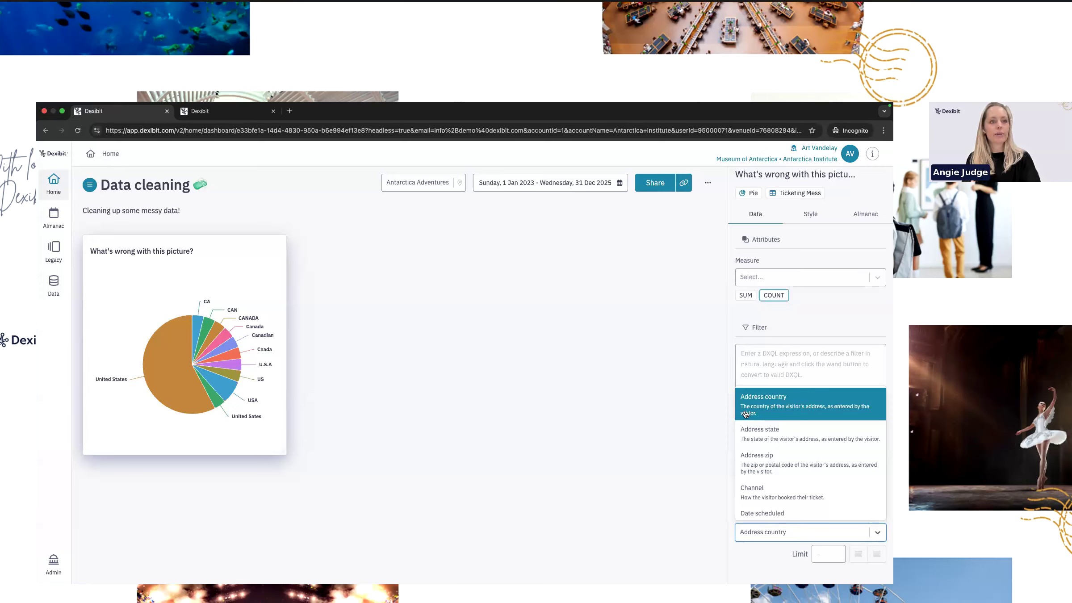
left_click(624, 480)
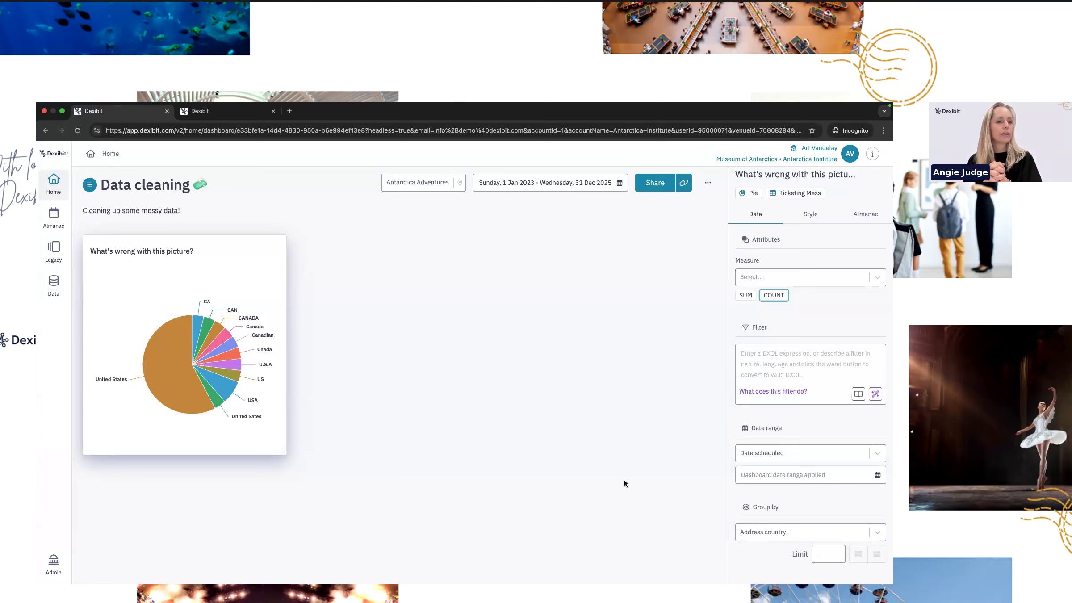
Regroup the pie chart by Address state, Address zip and Channel in turn to inspect each field's values.
left_click(765, 531)
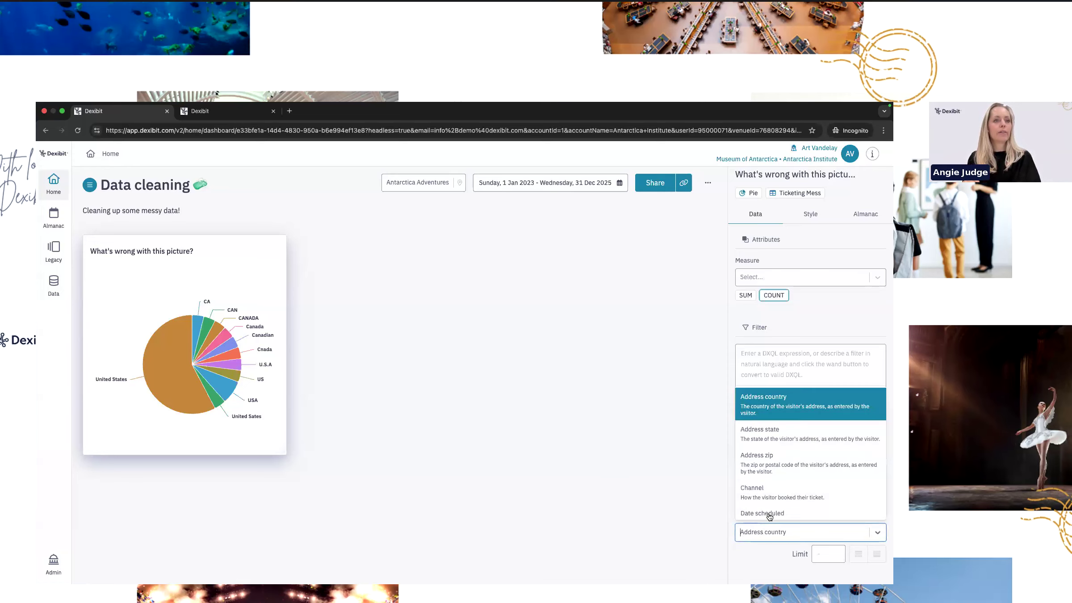
left_click(789, 439)
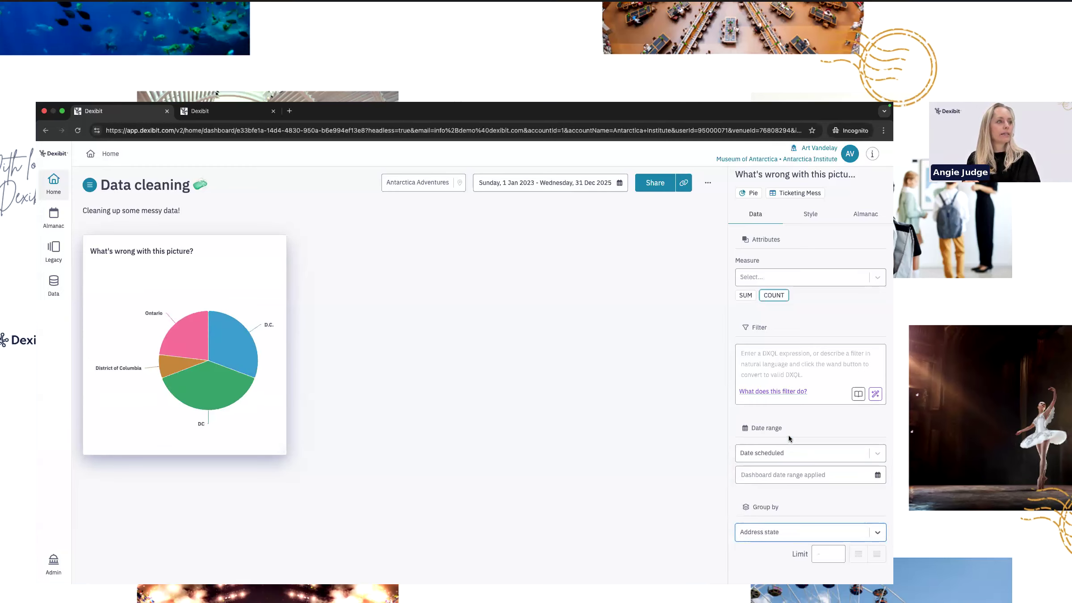
left_click(765, 532)
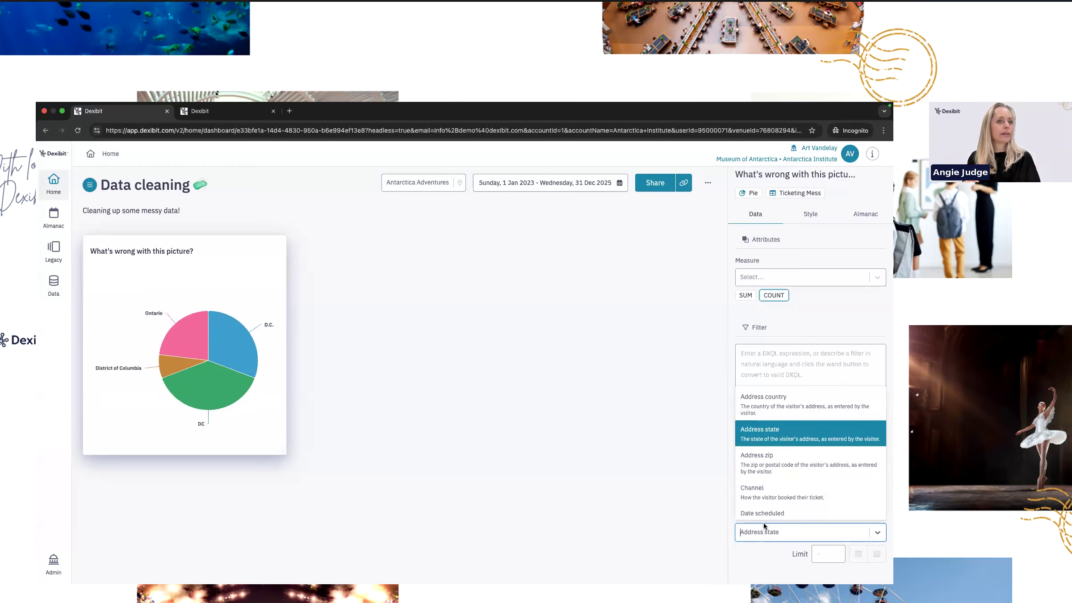
left_click(784, 463)
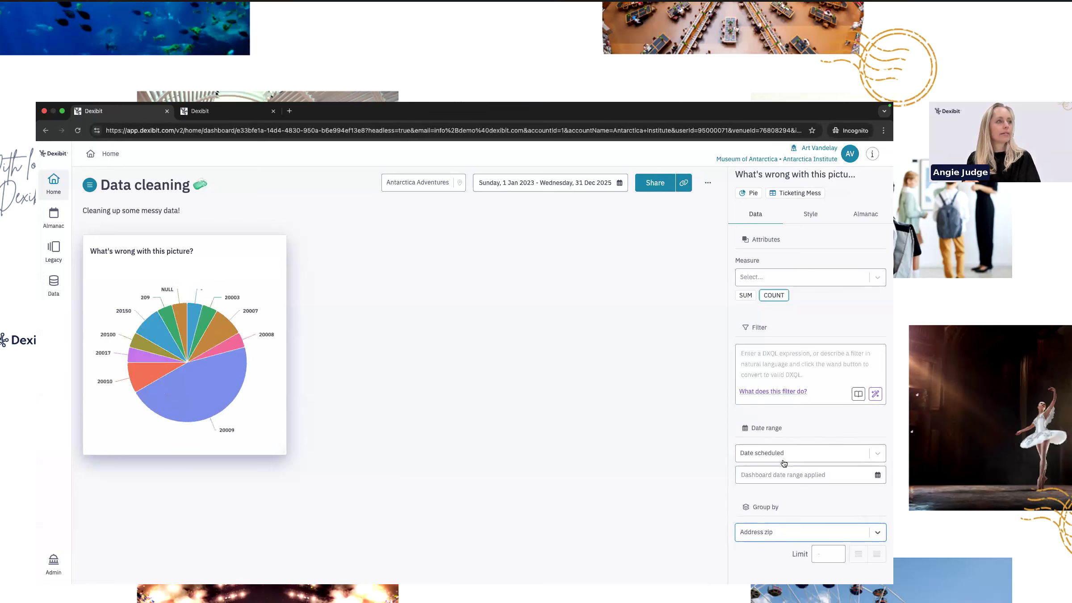
left_click(762, 528)
left_click(765, 487)
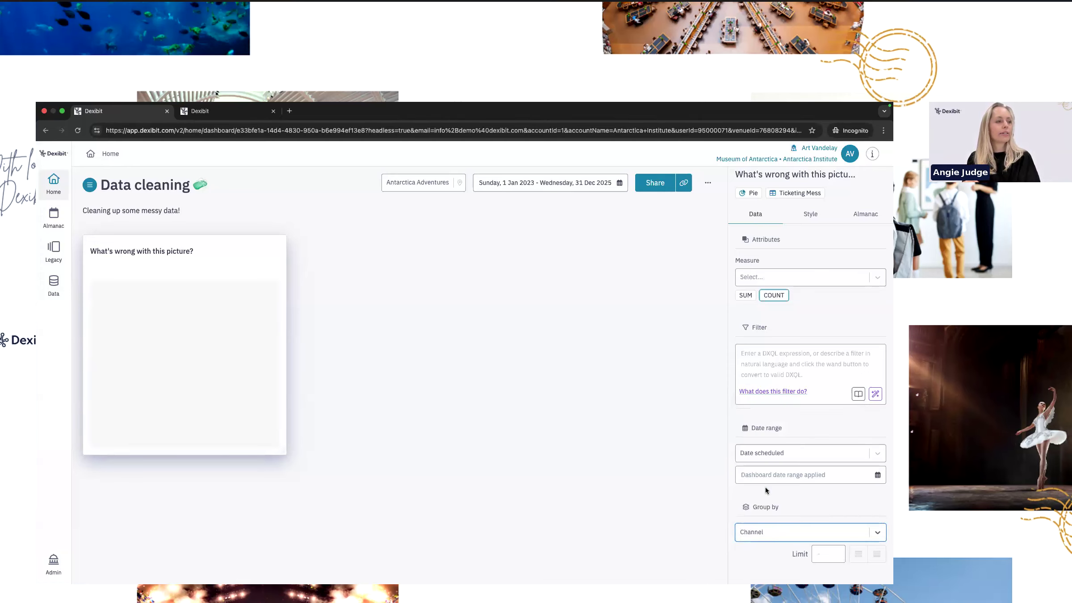
Regroup the pie chart by Product and by Type to inspect the values in each field.
left_click(744, 533)
scroll(752, 513, "down", 3)
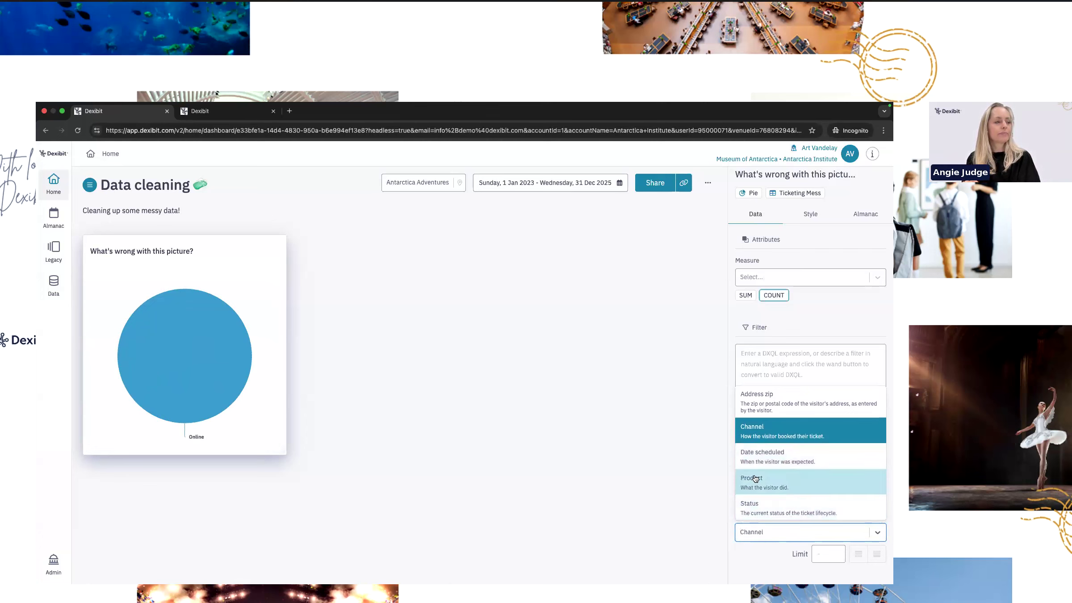
left_click(755, 478)
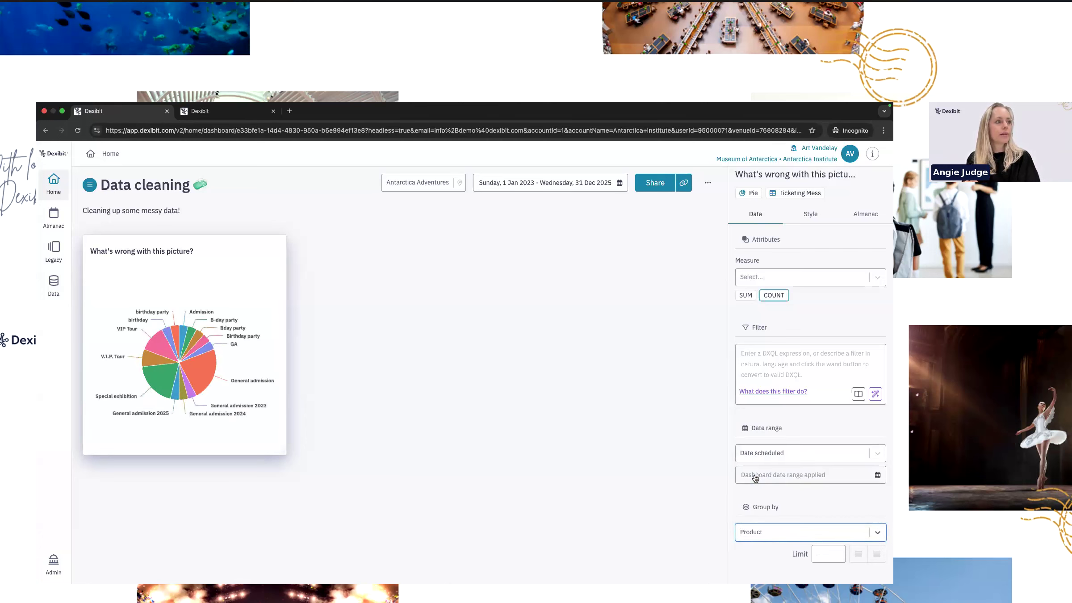
left_click(739, 533)
scroll(743, 491, "down", 1)
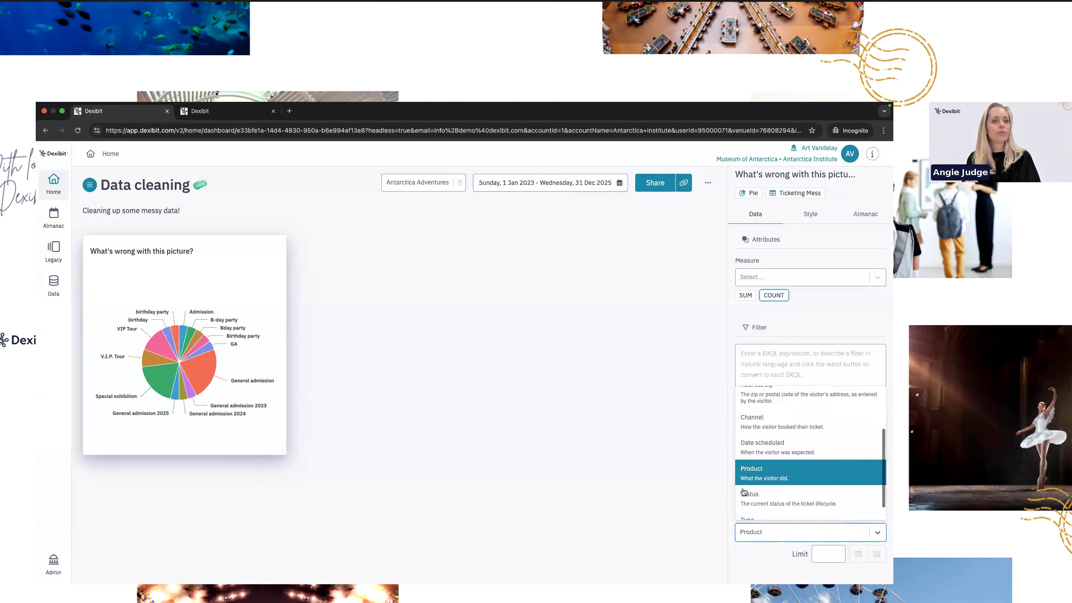
scroll(744, 493, "down", 1)
left_click(744, 502)
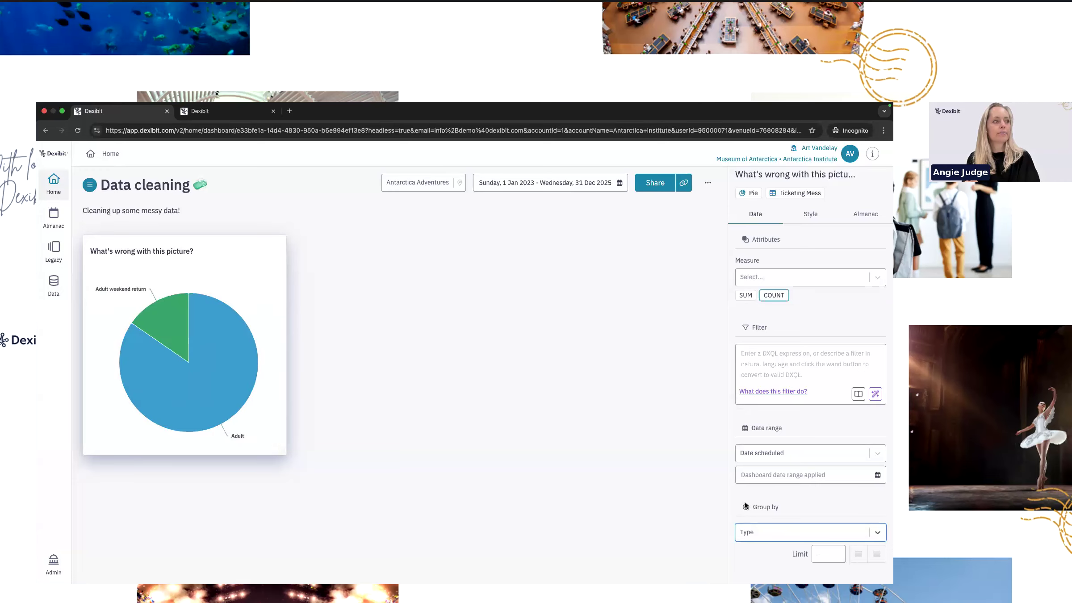
Group the pie chart by Address country again and examine the country name variants.
left_click(756, 531)
scroll(777, 452, "up", 3)
left_click(782, 398)
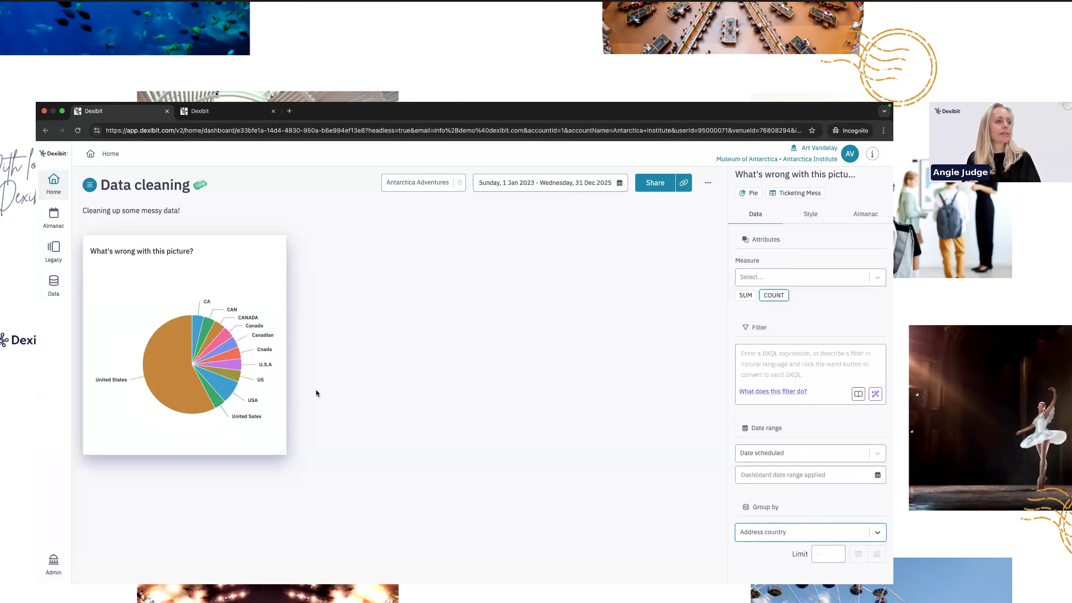
mouse_move(282, 388)
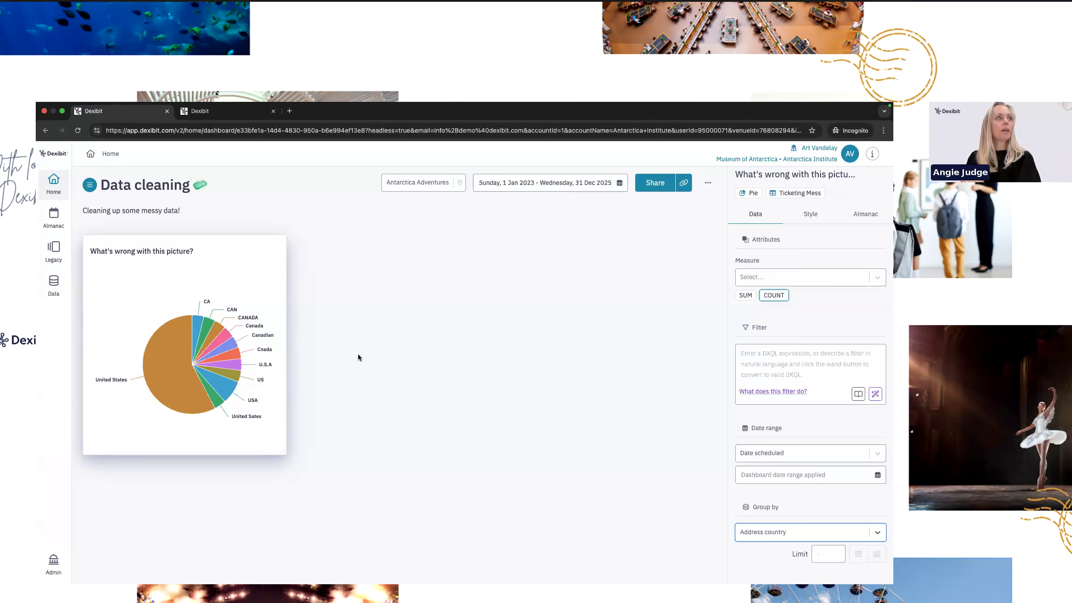
Switch to the data explorer and list the available datasets with their descriptions shown.
left_click(212, 112)
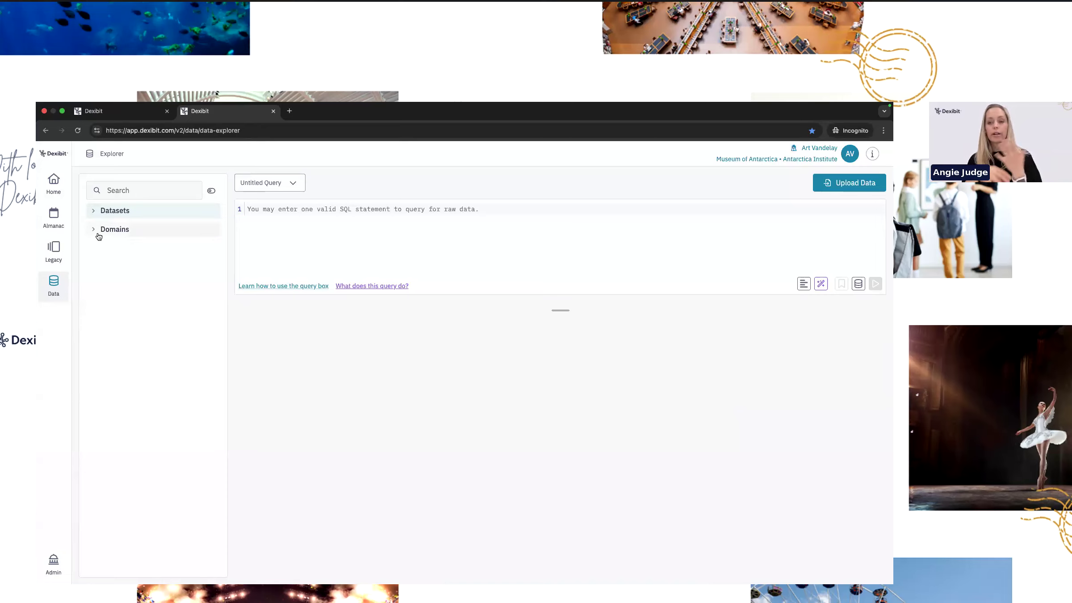
left_click(98, 210)
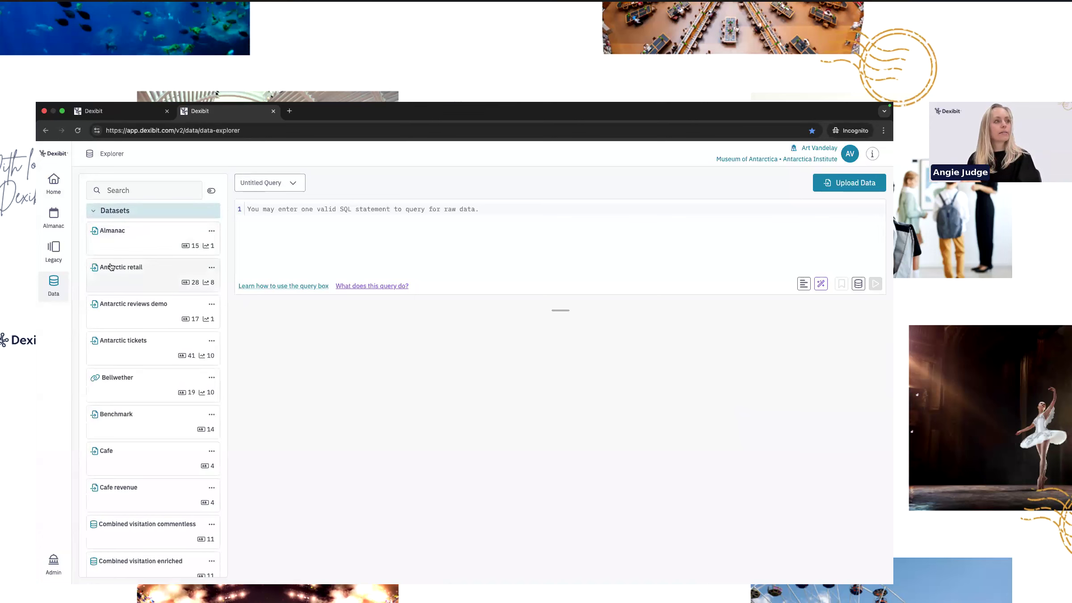
left_click(211, 191)
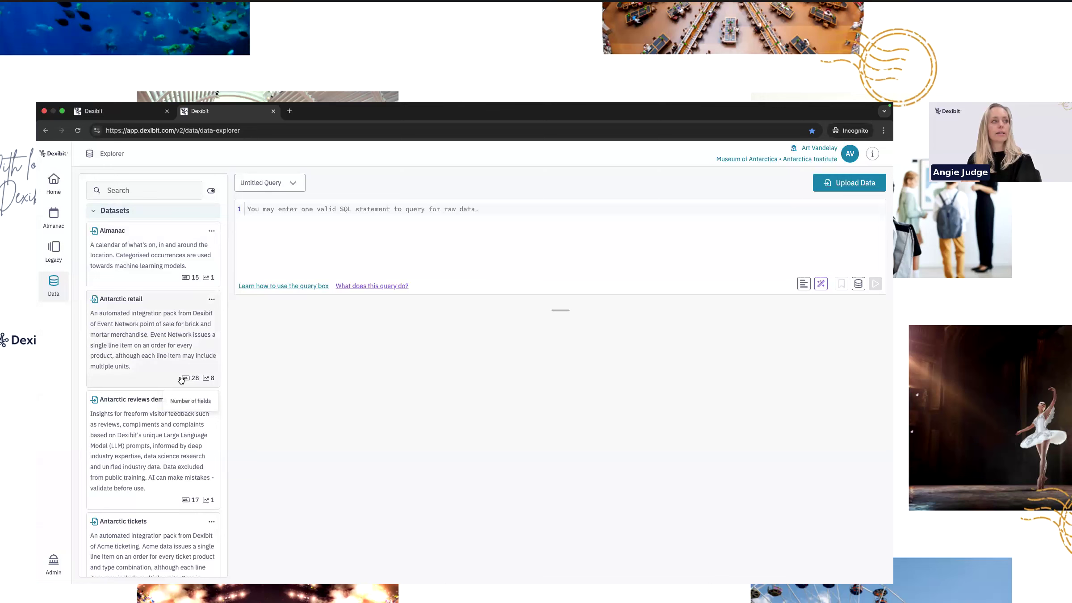
scroll(181, 380, "down", 2)
scroll(152, 290, "up", 2)
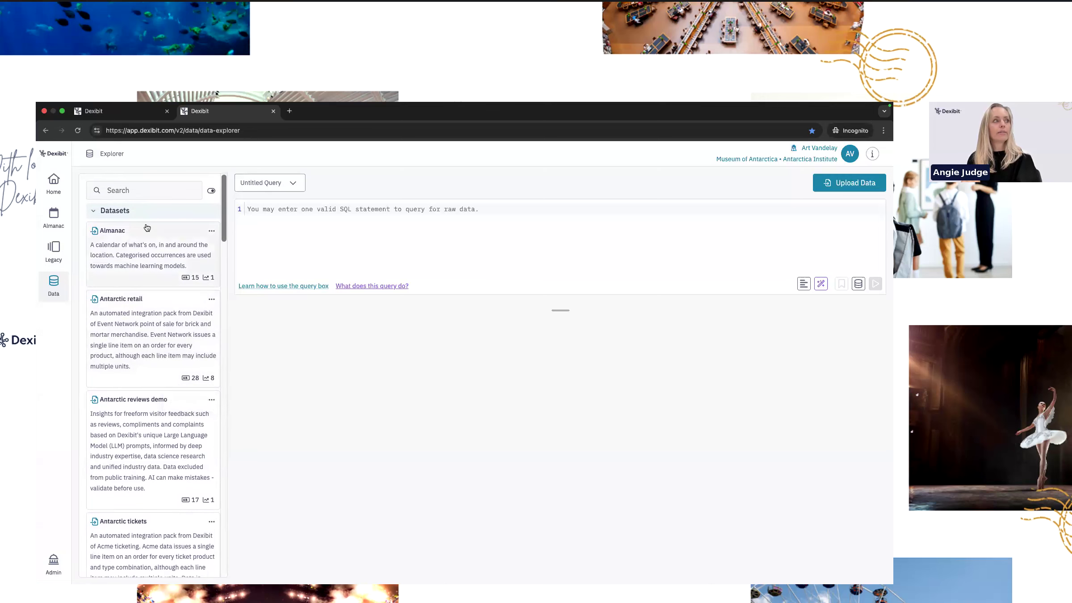
Search the datasets for "mess" and expand the Ticketing mess dataset to list its fields.
left_click(138, 190)
type("mess")
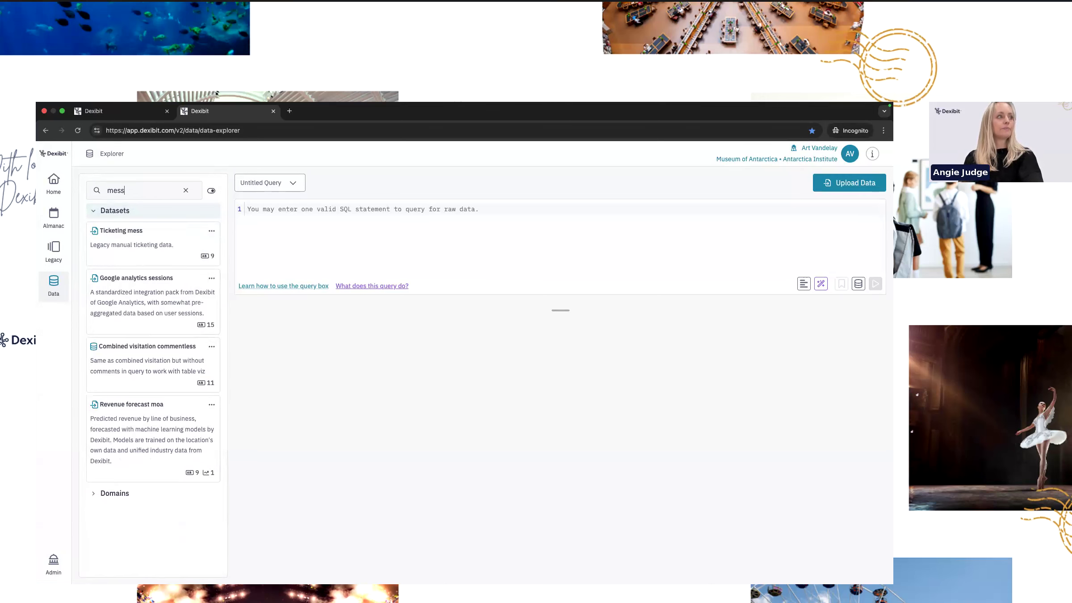
left_click(143, 244)
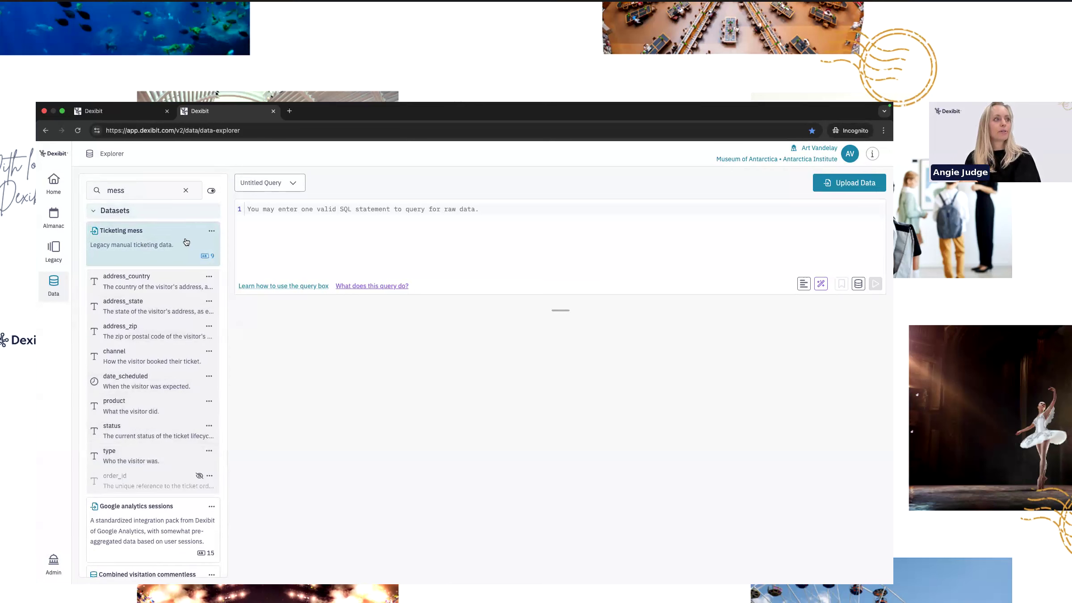
Open the Ticketing mess dataset's records, look over the raw values, and return to the query view.
left_click(212, 231)
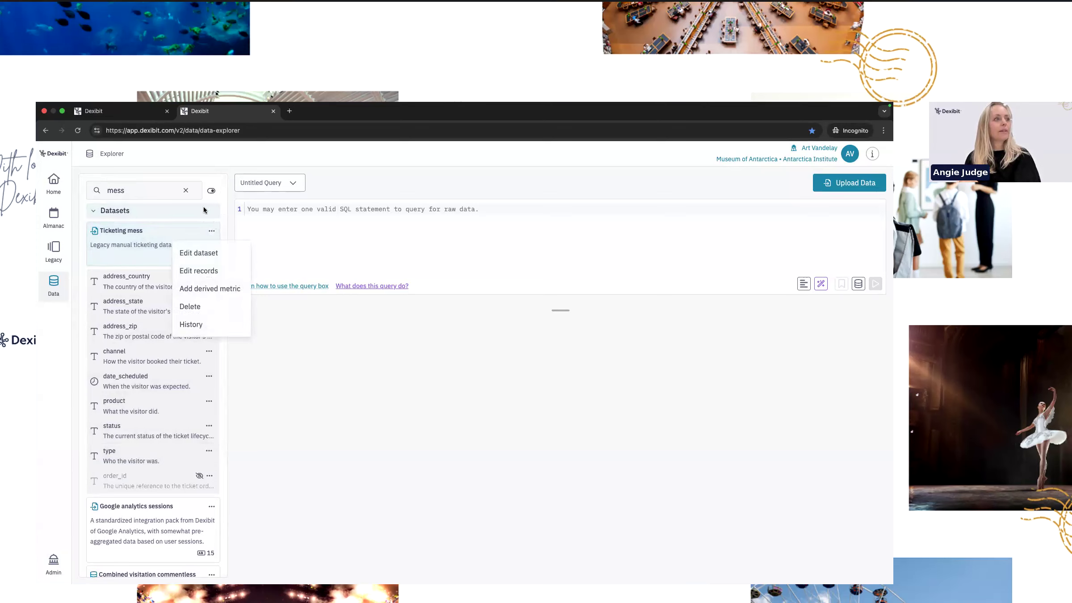
left_click(210, 274)
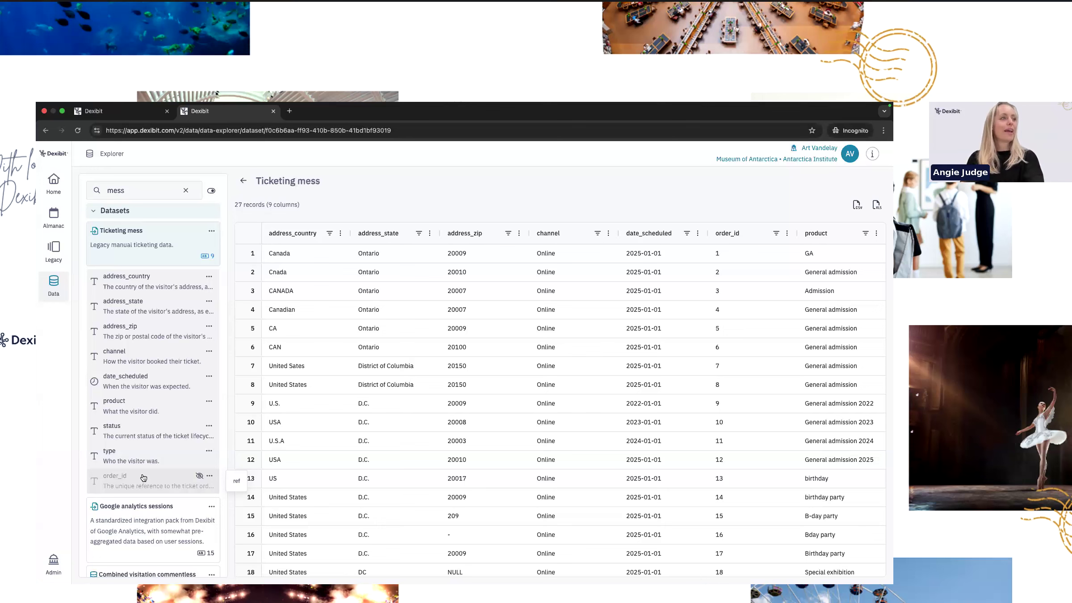
scroll(276, 487, "down", 5)
scroll(276, 486, "up", 5)
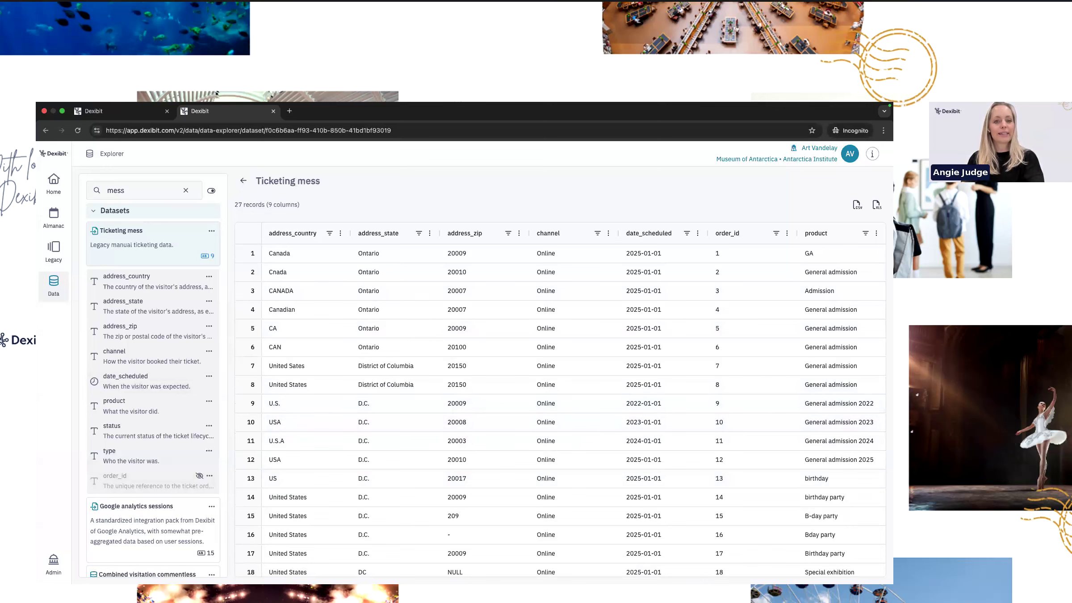
left_click(210, 278)
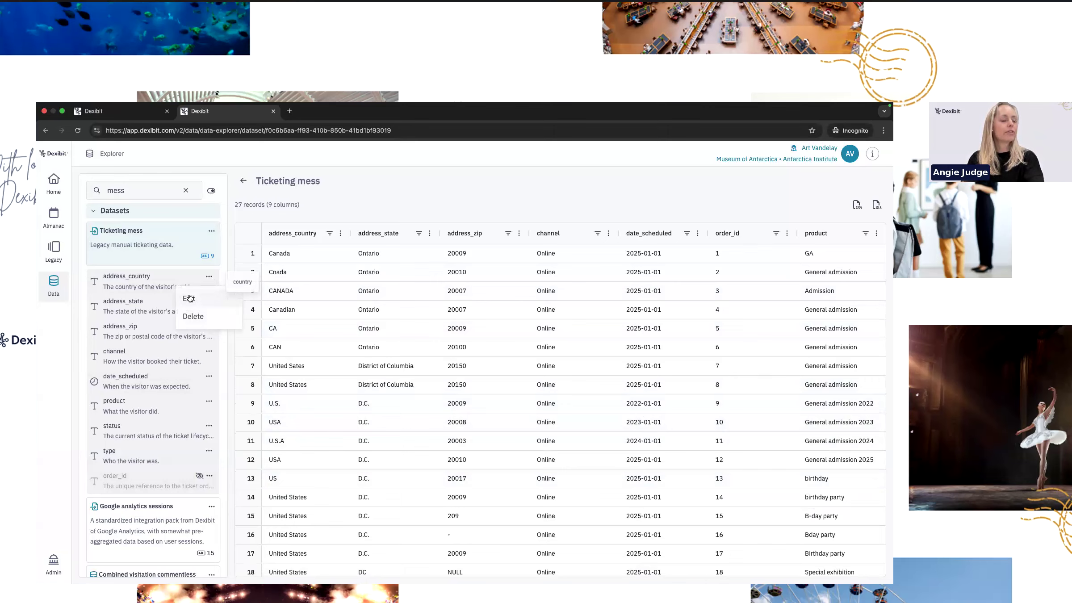
left_click(244, 180)
Write the SQL query "select distinct address_country from ticketing_mess".
left_click(258, 212)
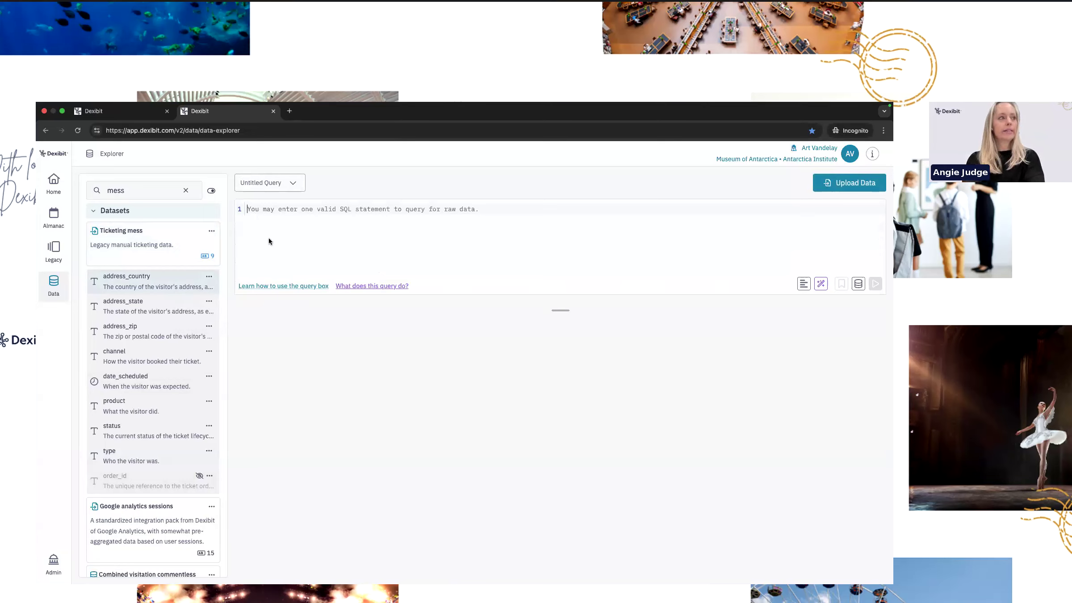
type("select disti")
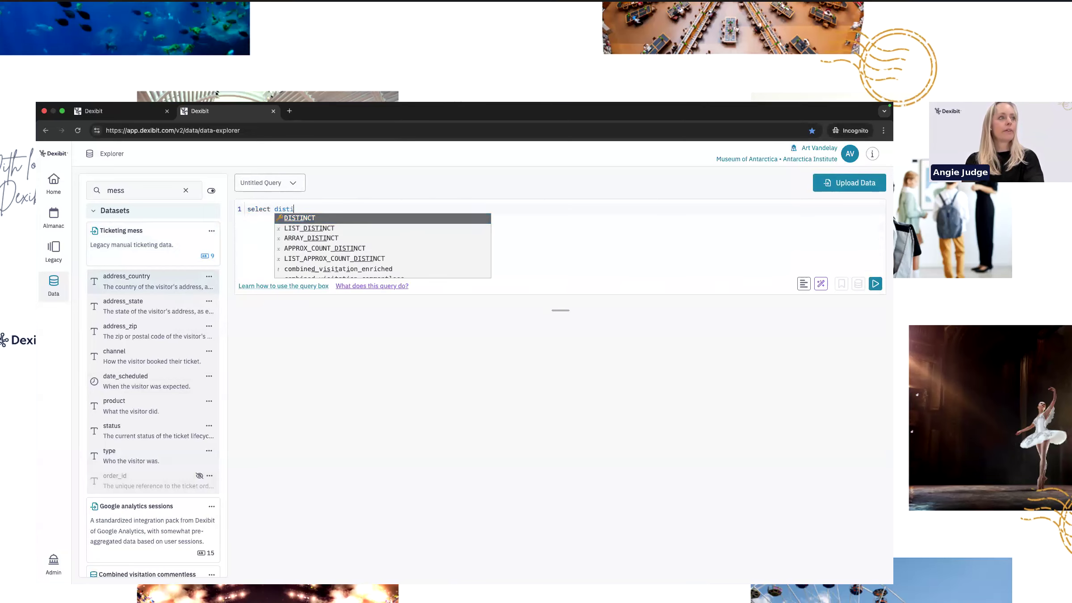
type("nct address_country from ticketing_")
key("Return")
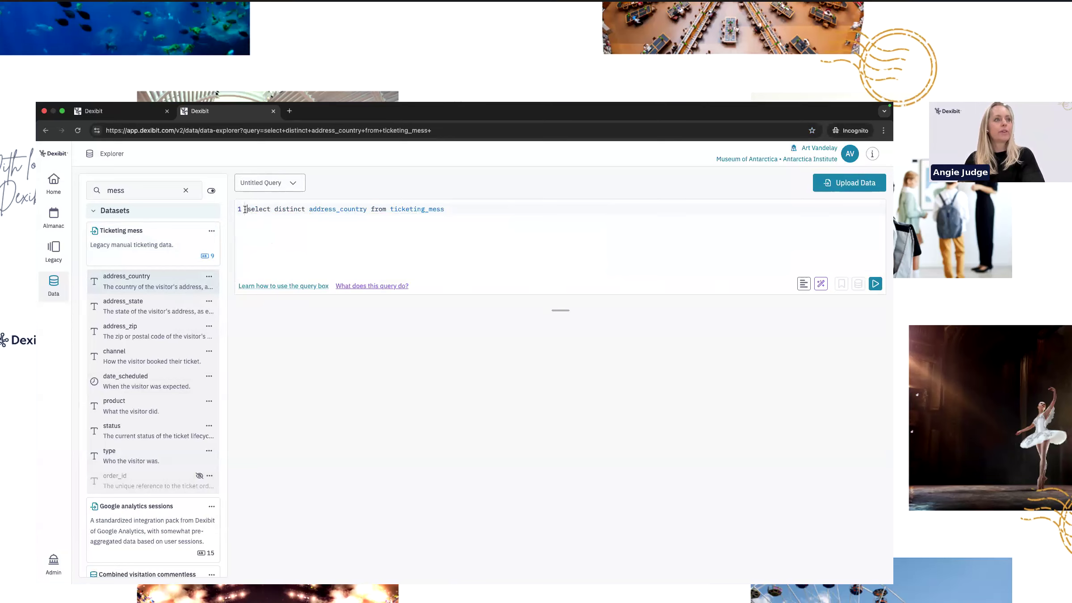
Run the distinct country query and sort its results by Address country in ascending order.
left_click_drag(248, 207, 537, 207)
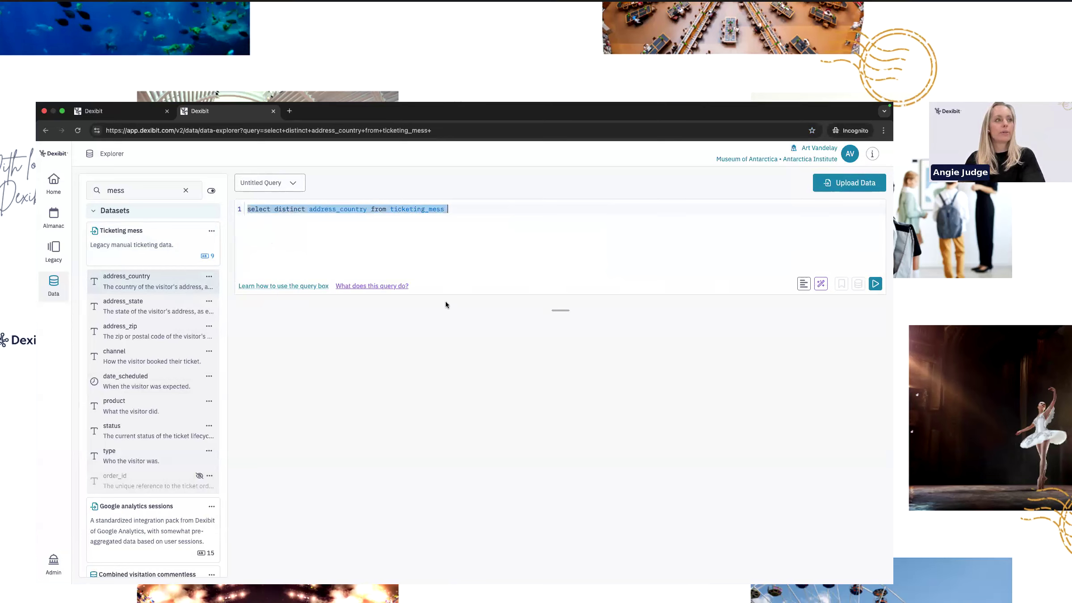
left_click(465, 209)
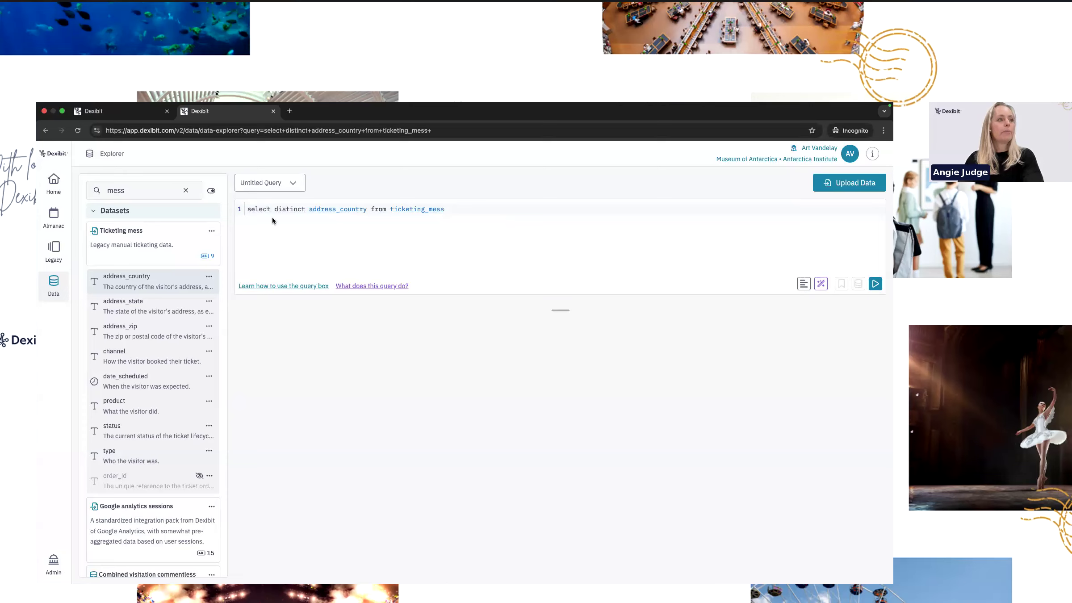
left_click_drag(275, 210, 304, 210)
left_click(468, 215)
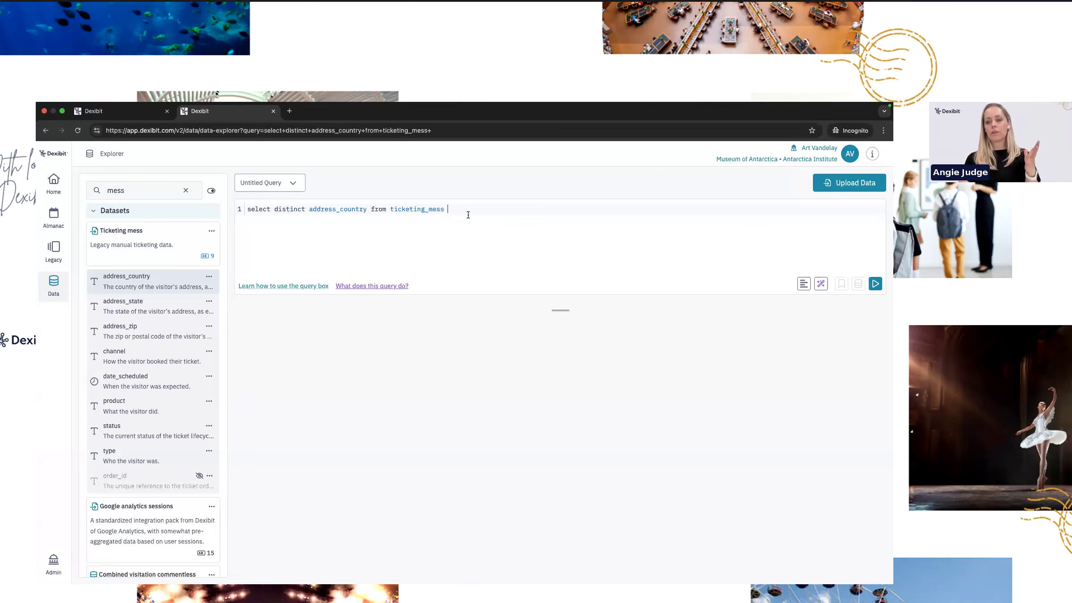
left_click(870, 287)
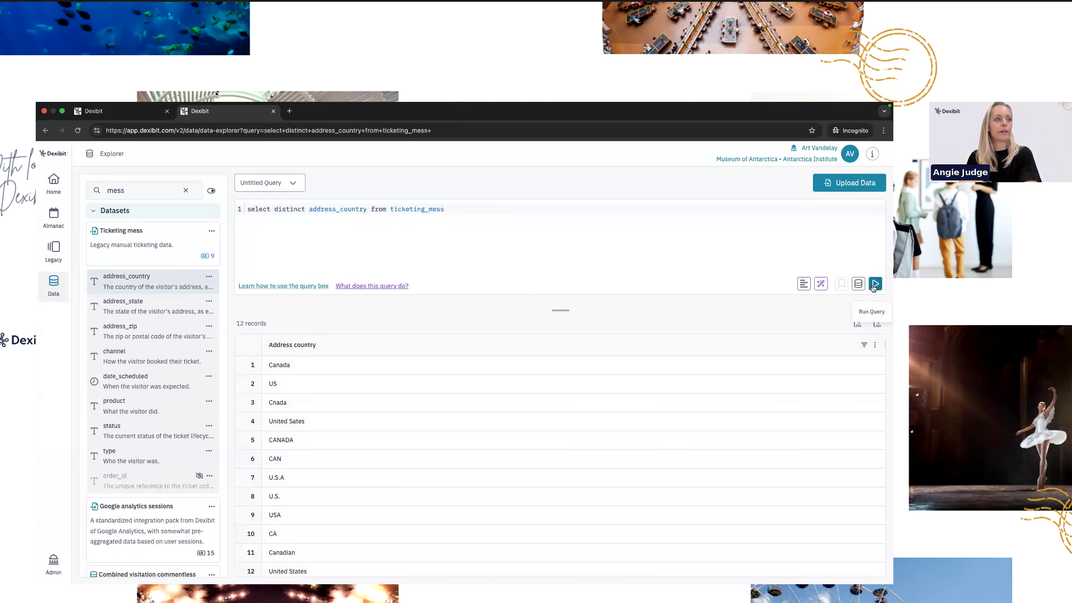
left_click(288, 348)
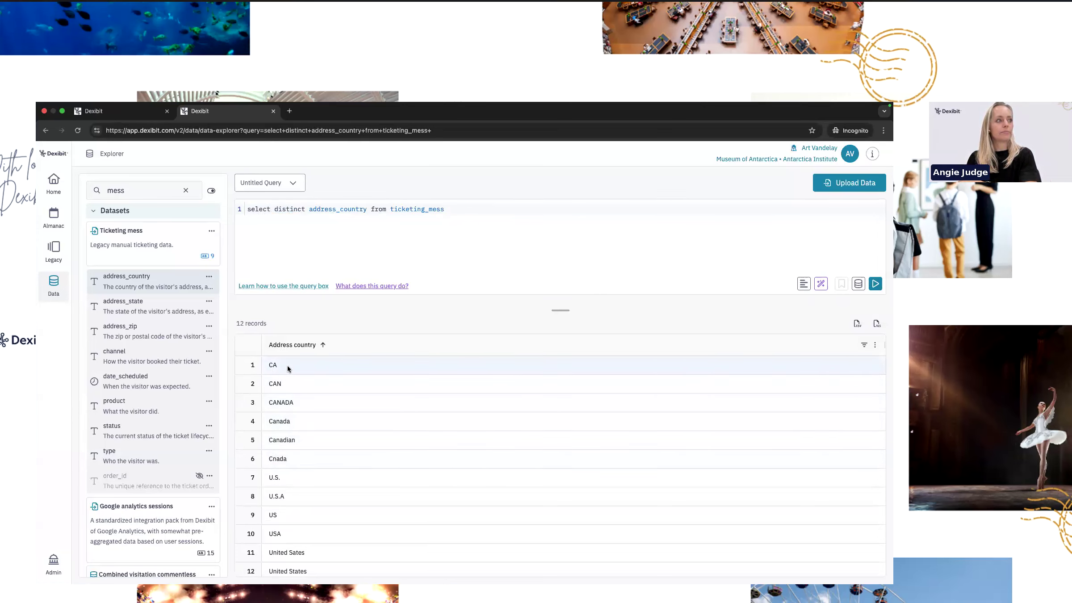
Open the address_country field of Ticketing mess for editing and select its display name.
left_click(209, 275)
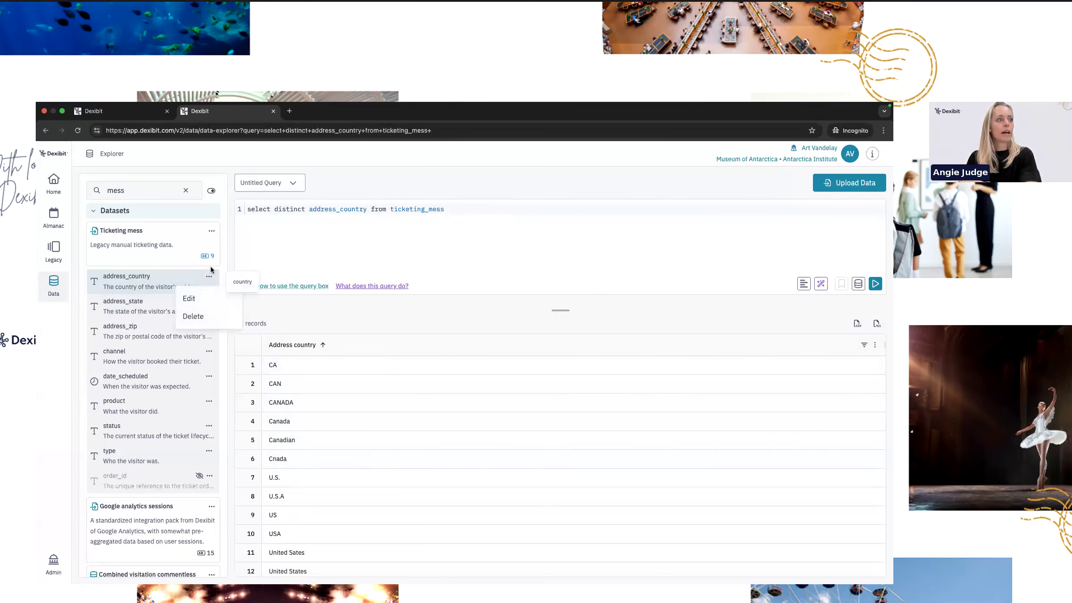
left_click(200, 303)
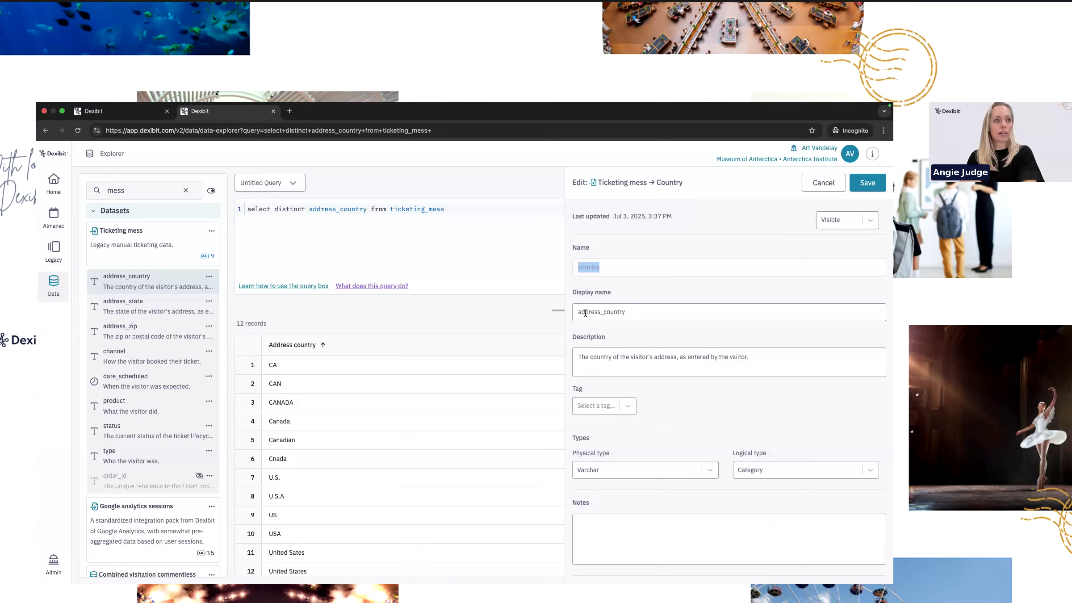
left_click(638, 312)
double_click(638, 312)
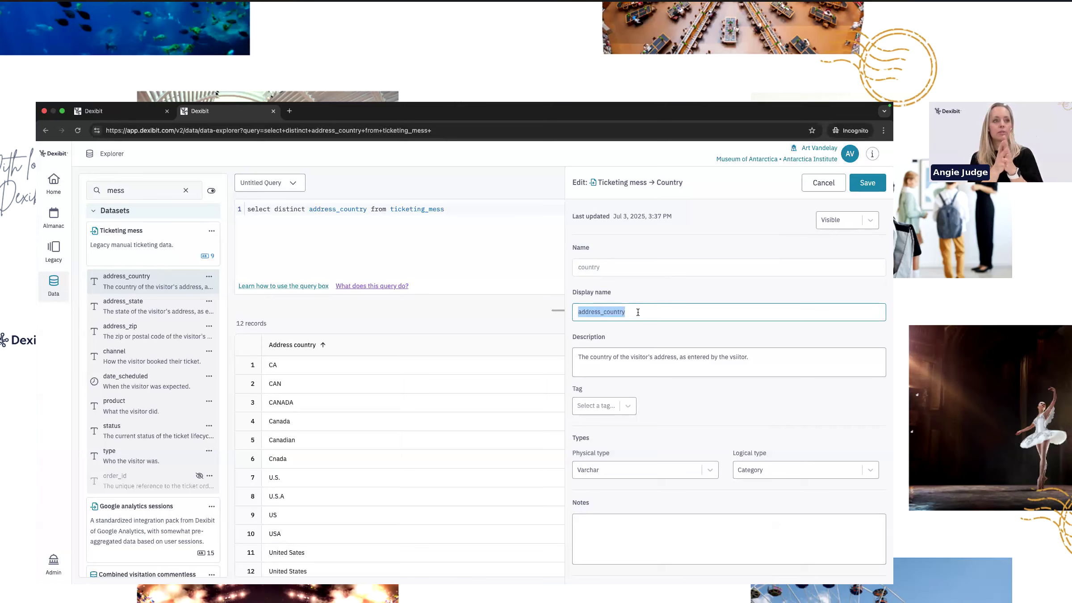
Highlight the address_country description, and check how field descriptions appear in the group-by options of the dashboard's pie chart.
left_click_drag(592, 361, 792, 359)
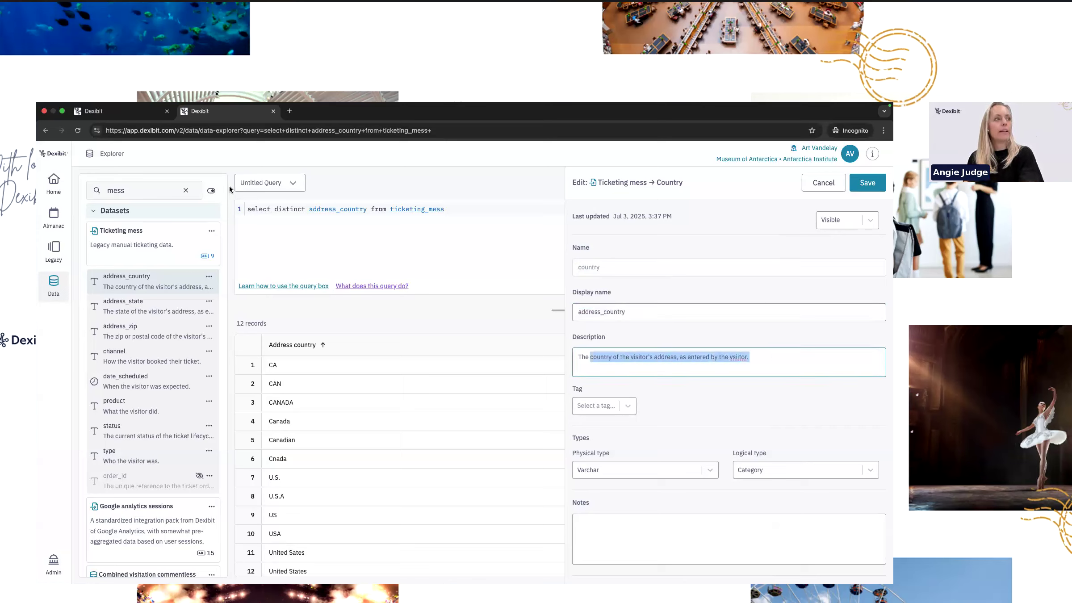
key("super+1")
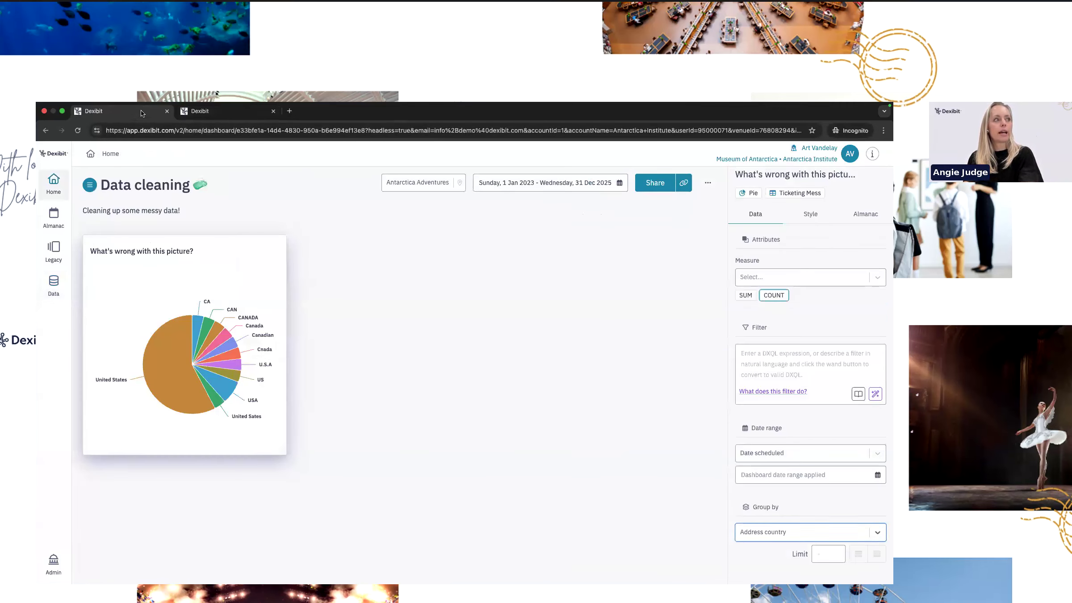
left_click(783, 537)
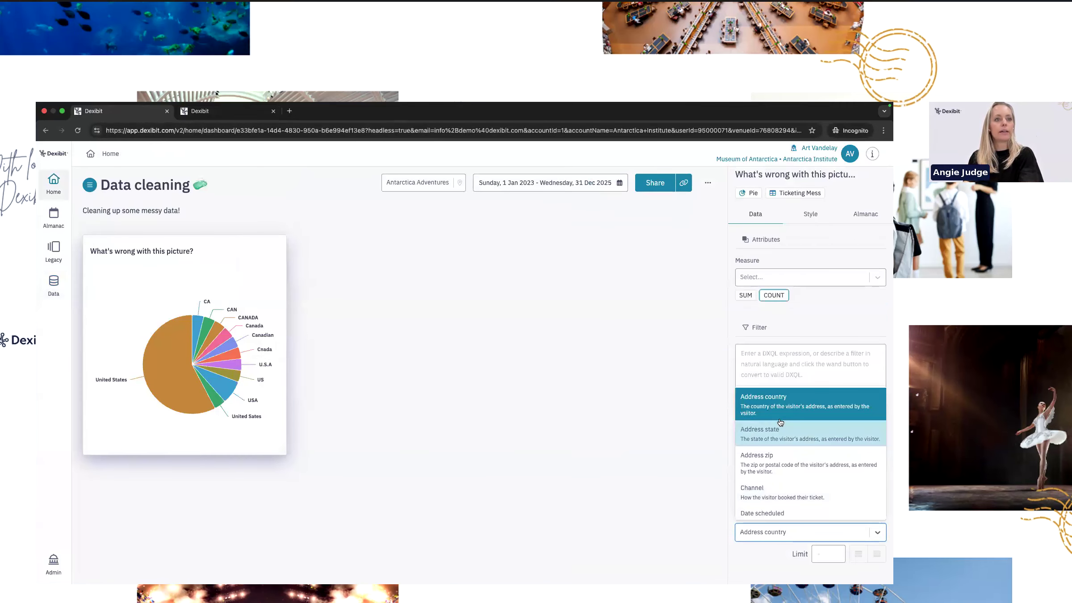
left_click(829, 313)
View the Ticketing Mess field reference for the chart filter, show random sample data for Type, and return to the address_country field editor.
left_click(858, 394)
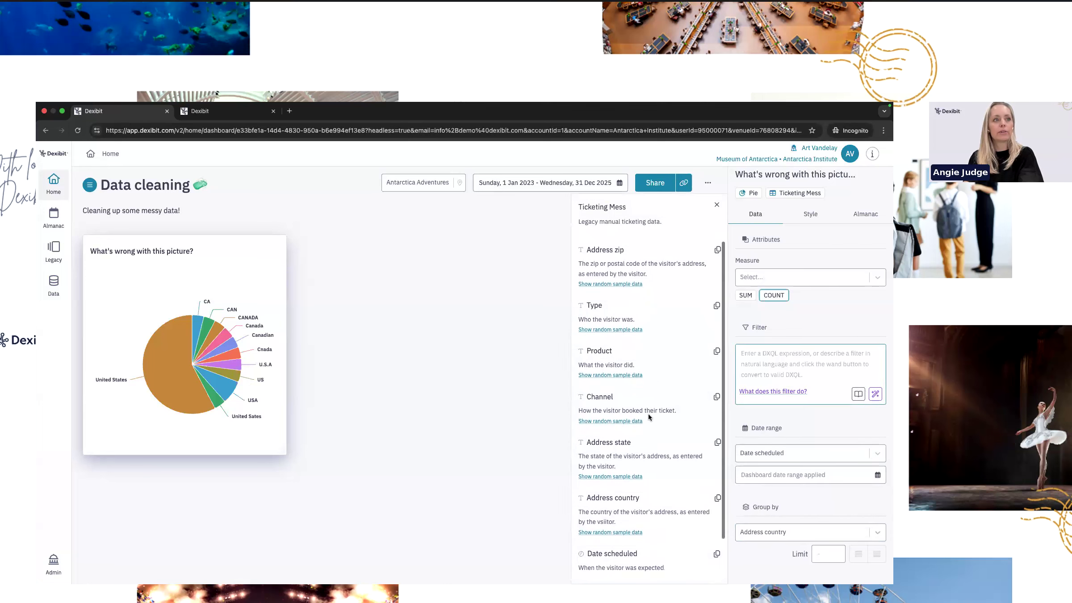
left_click(594, 330)
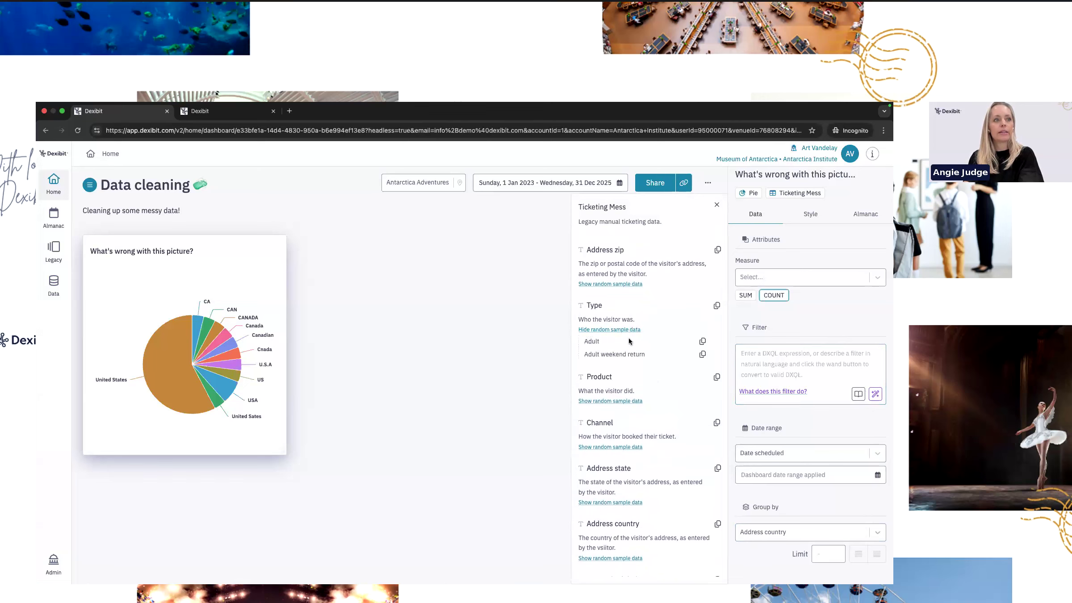
left_click_drag(580, 320, 641, 317)
left_click(717, 205)
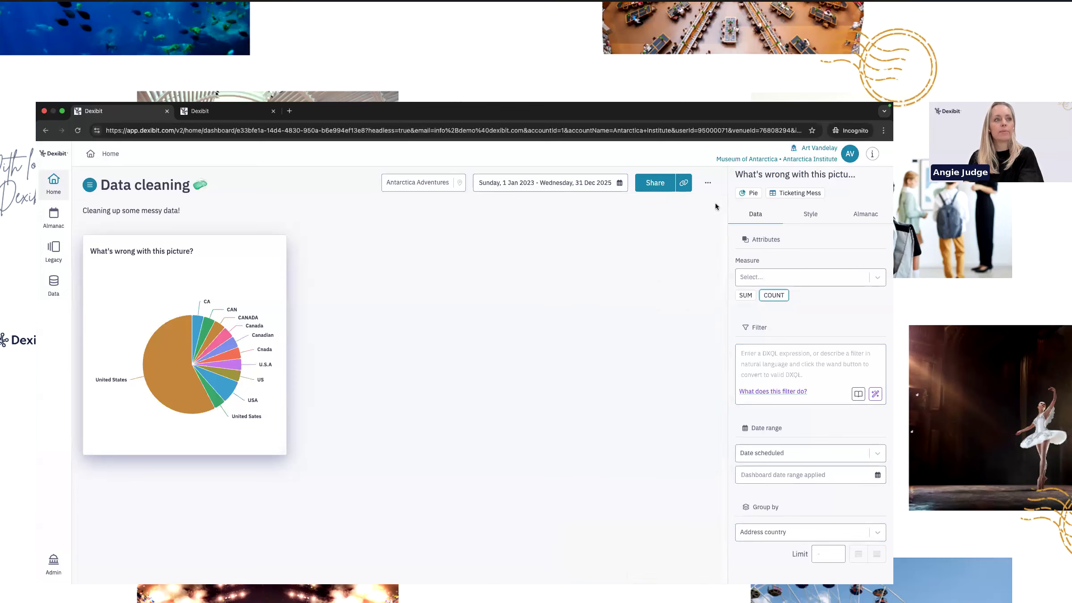
left_click(199, 111)
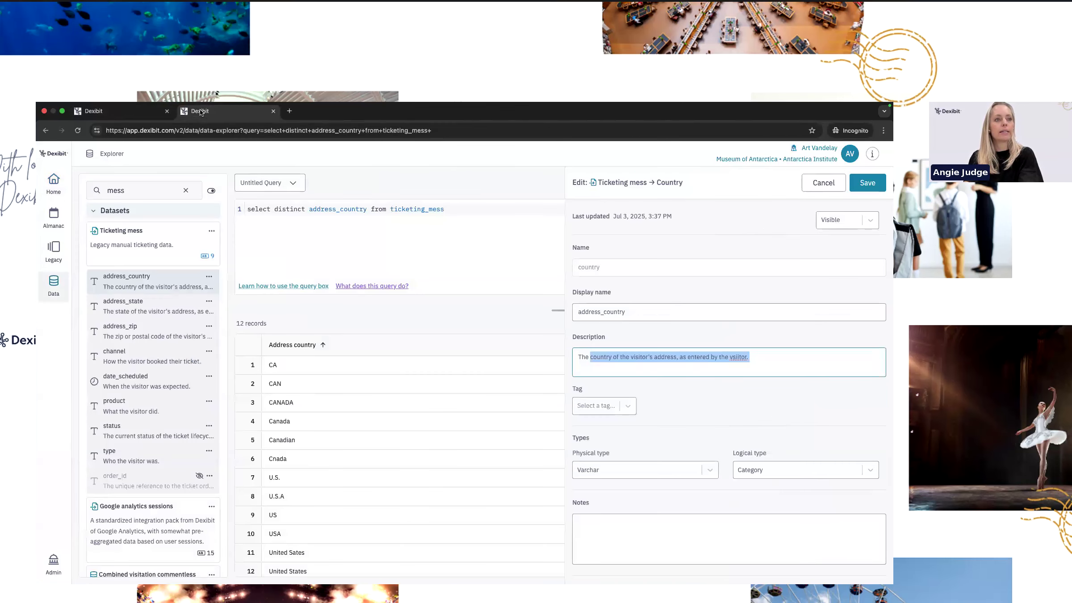
Correct the spelling of "visitor" in the address_country field's description.
left_click(781, 359)
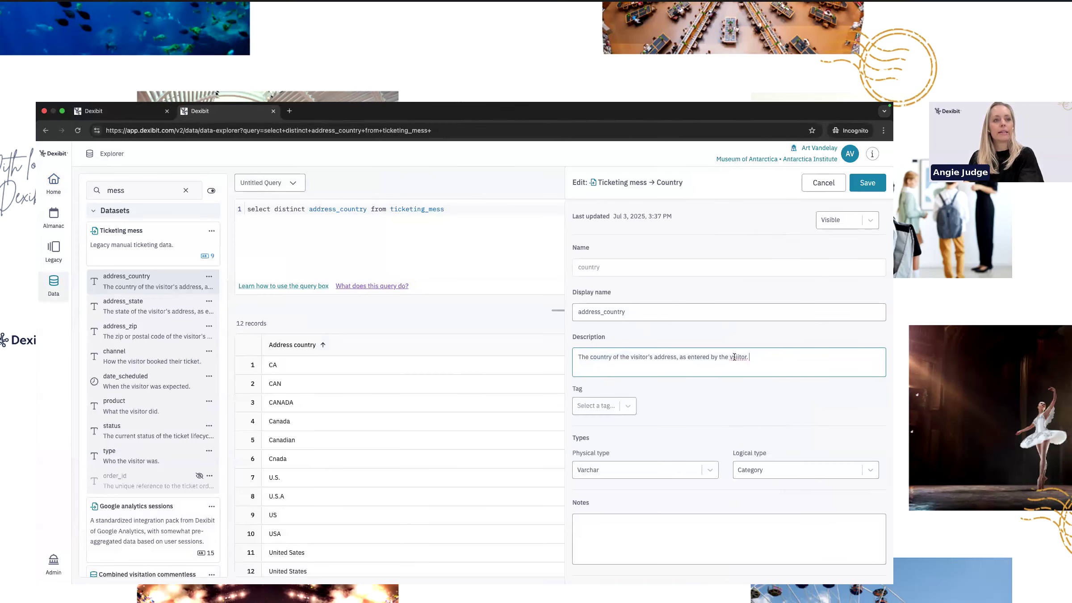
type("i")
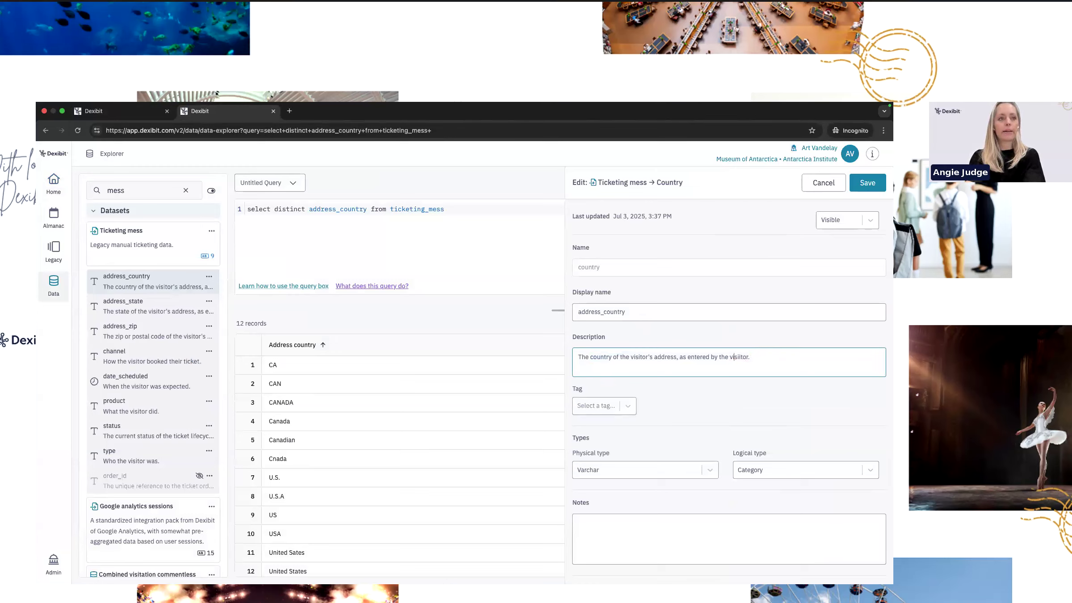
left_click(805, 429)
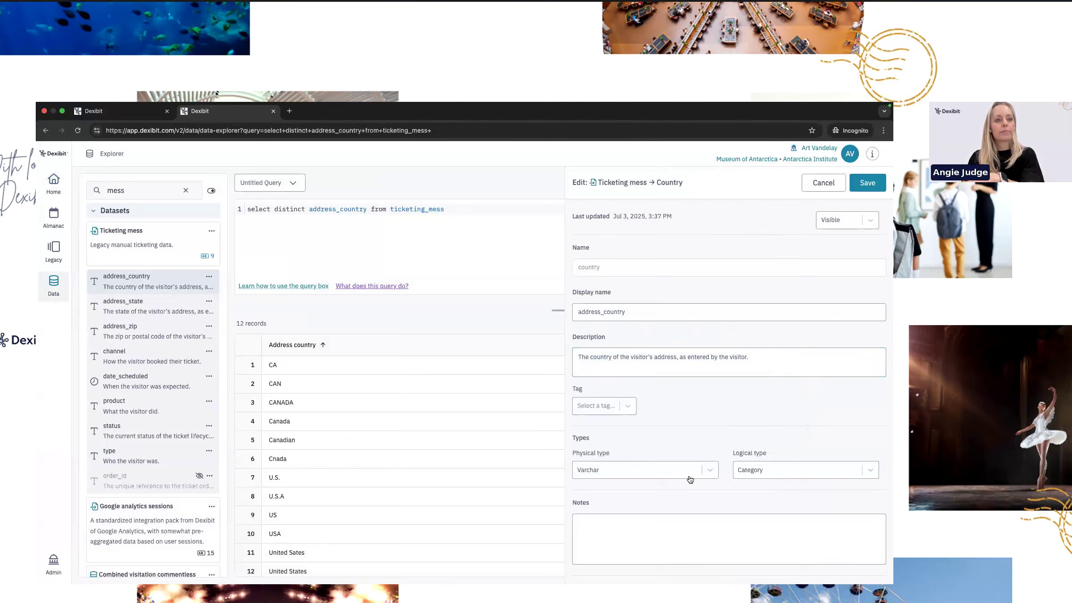
Review the available physical types for the address_country field without changing Varchar.
scroll(690, 479, "down", 2)
left_click(679, 401)
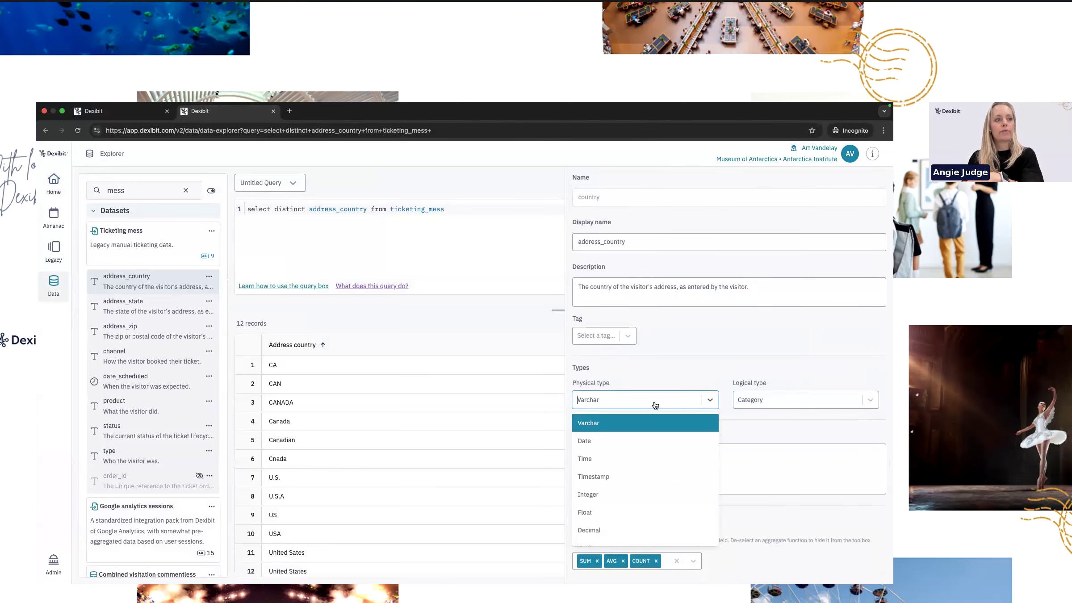
left_click(785, 384)
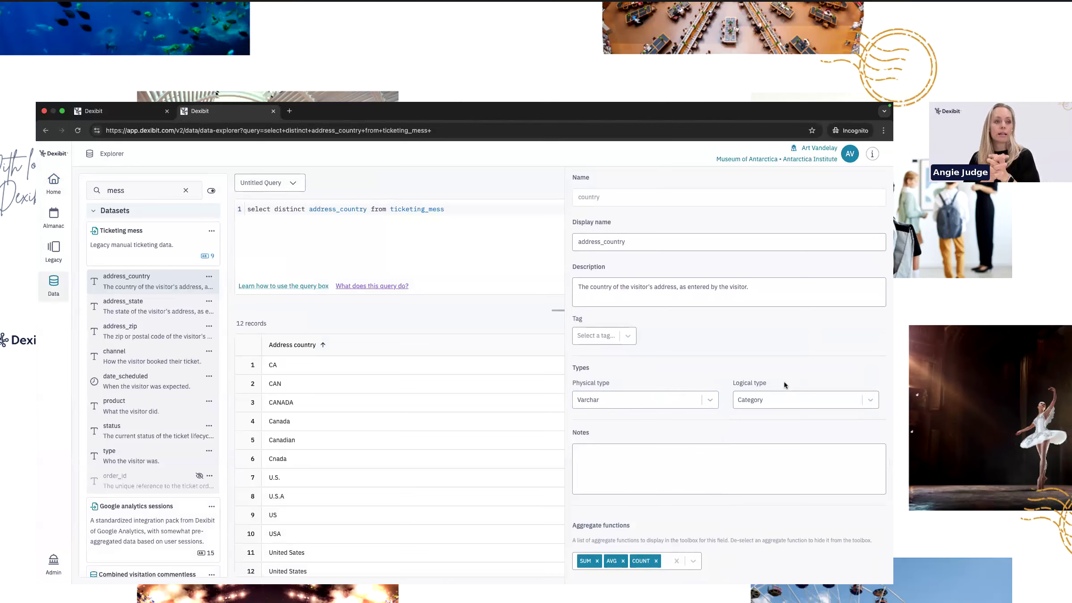
left_click(679, 399)
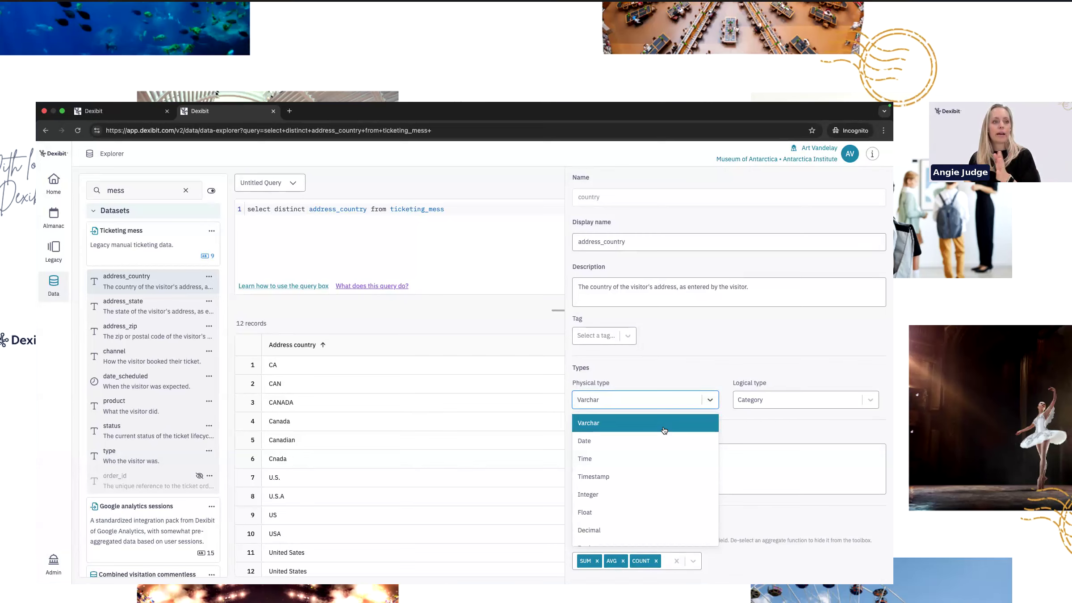
scroll(661, 502, "down", 3)
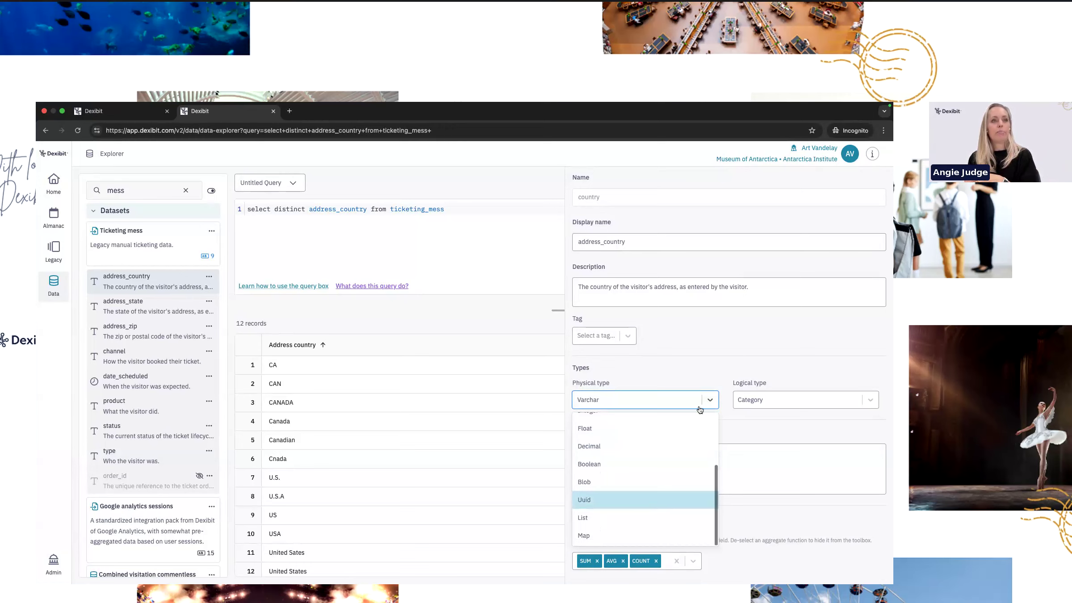
left_click(729, 358)
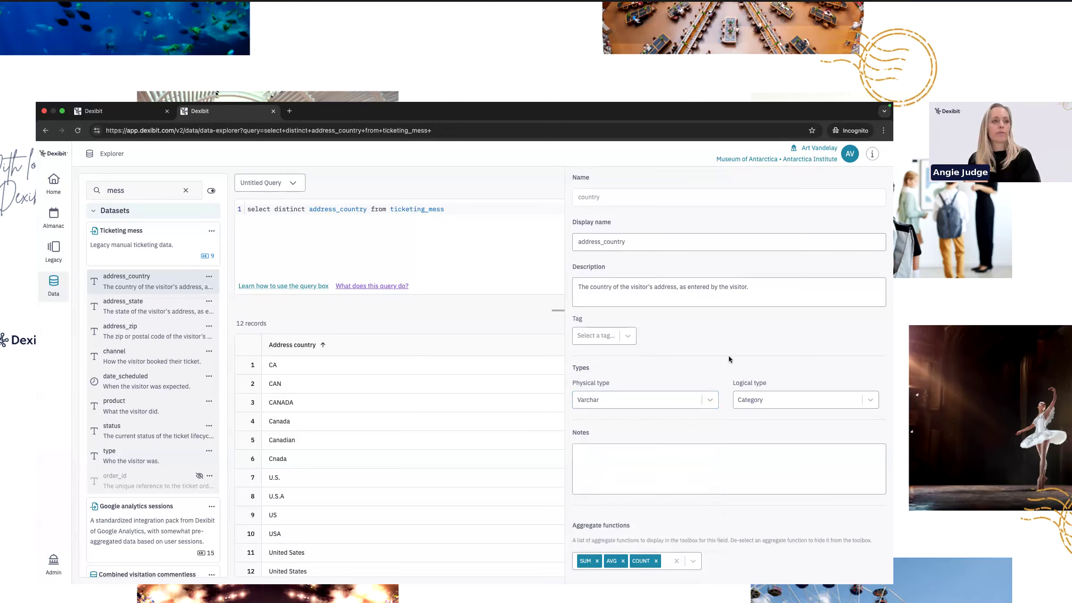
Set the address_country field's tag to Transformed.
scroll(728, 356, "up", 3)
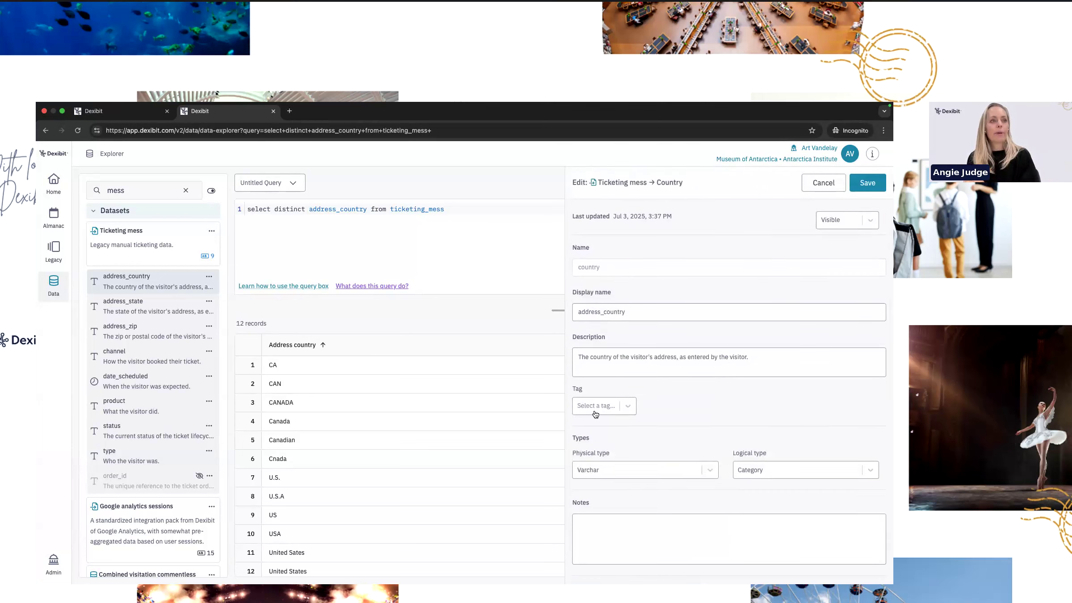
left_click(584, 406)
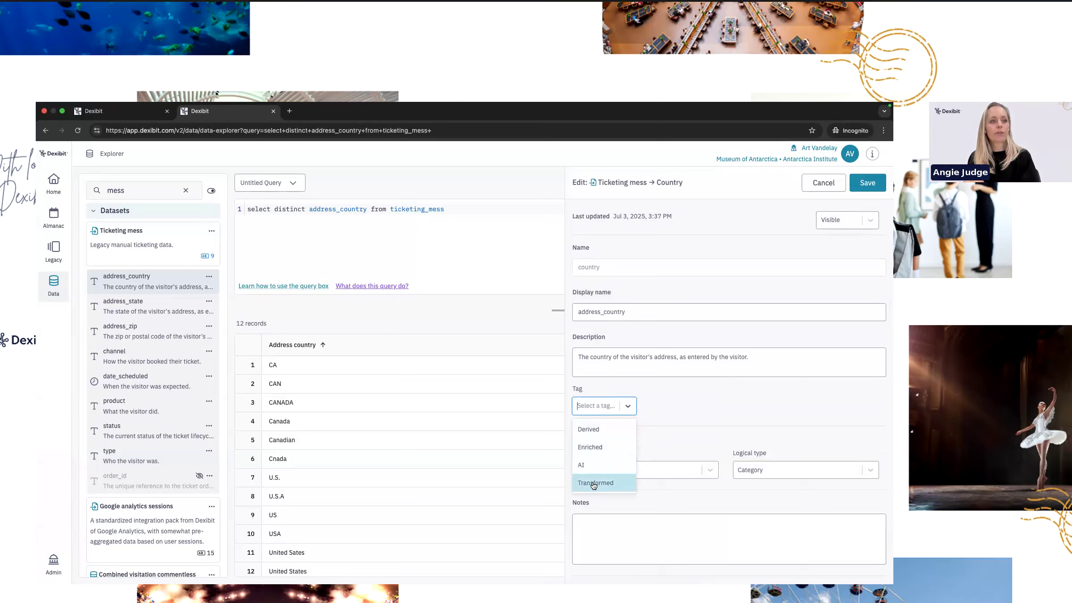
left_click(624, 483)
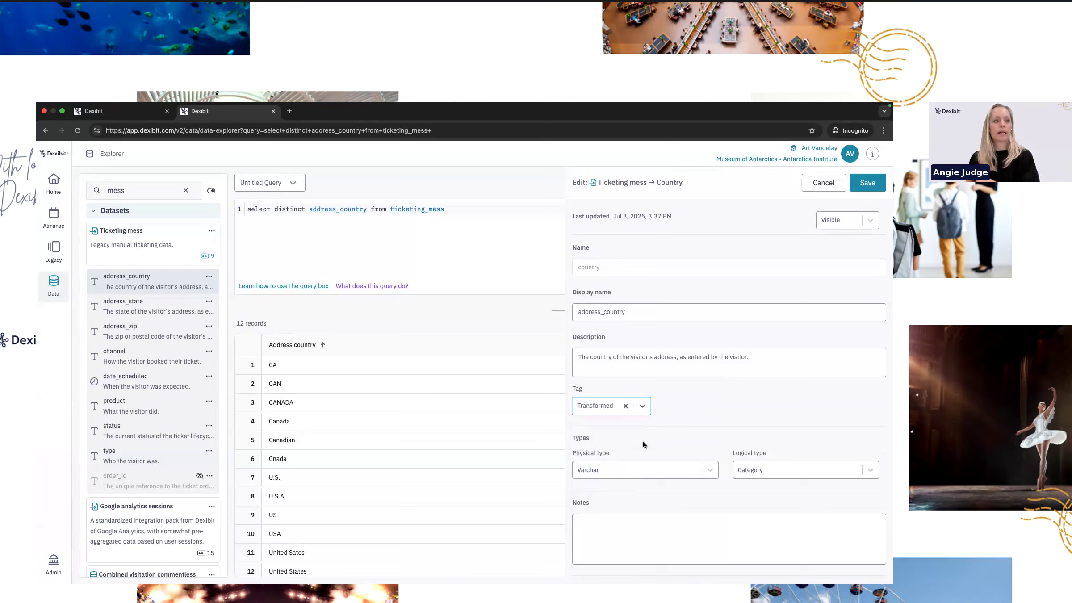
Add the field note "This data field is entered by the user and may require cleansing to handle the user's data entry variances.".
scroll(642, 442, "down", 3)
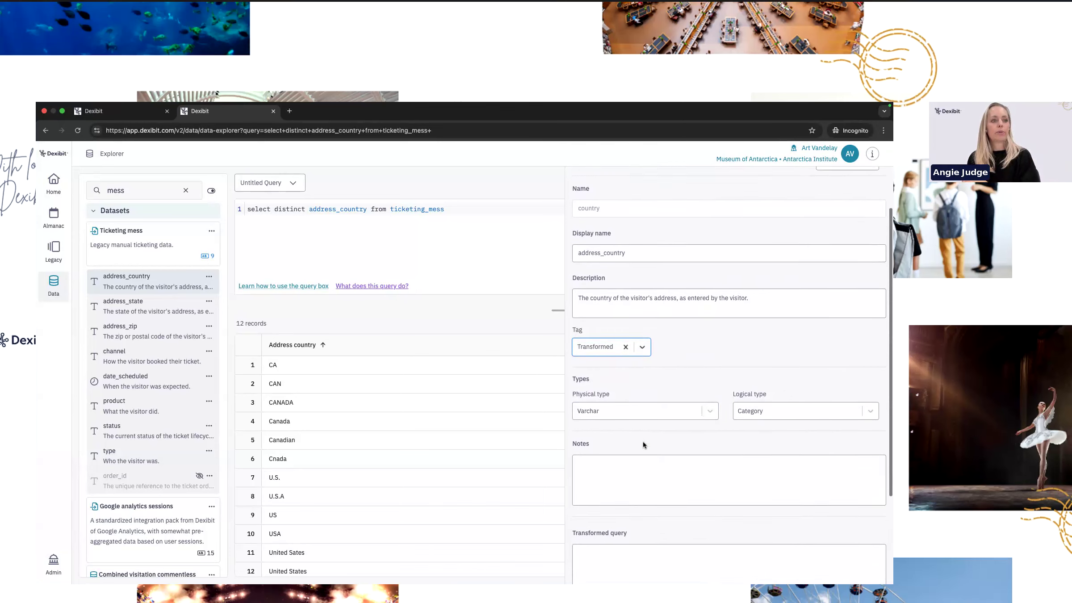
scroll(642, 441, "down", 1)
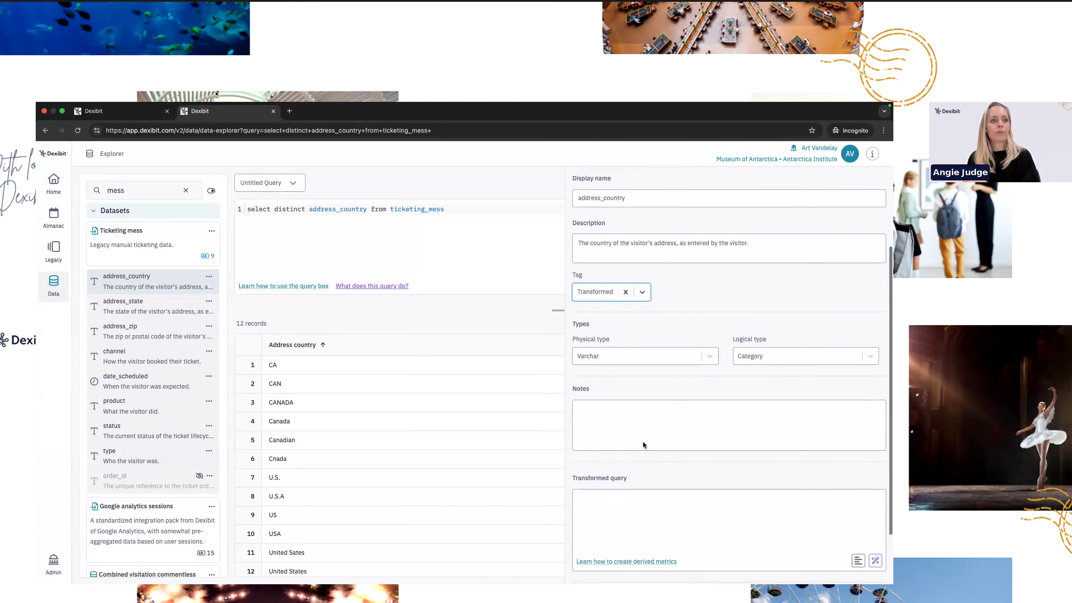
left_click(632, 420)
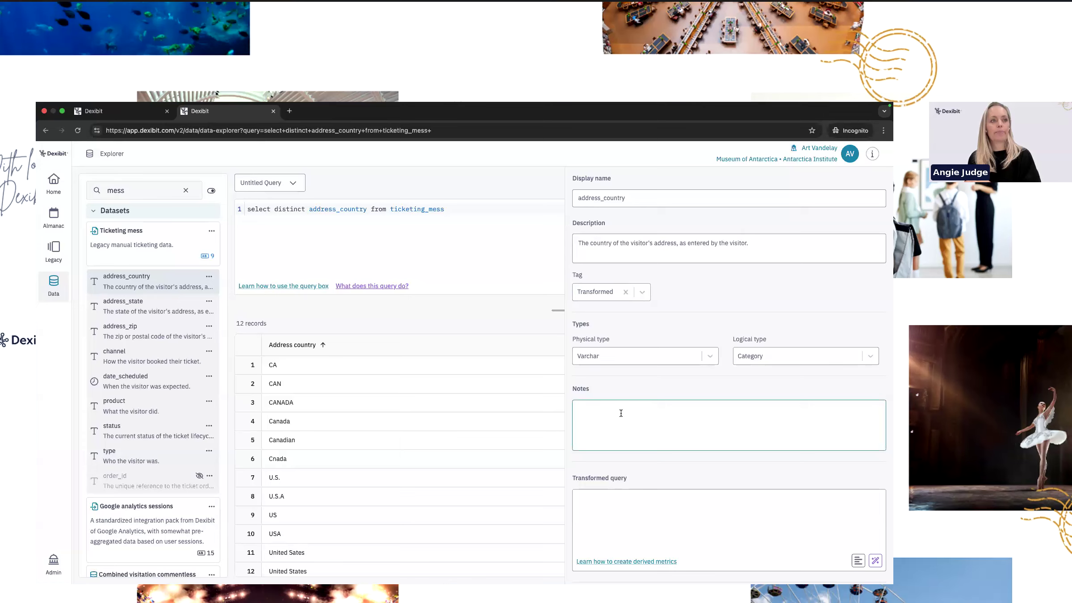
type("T")
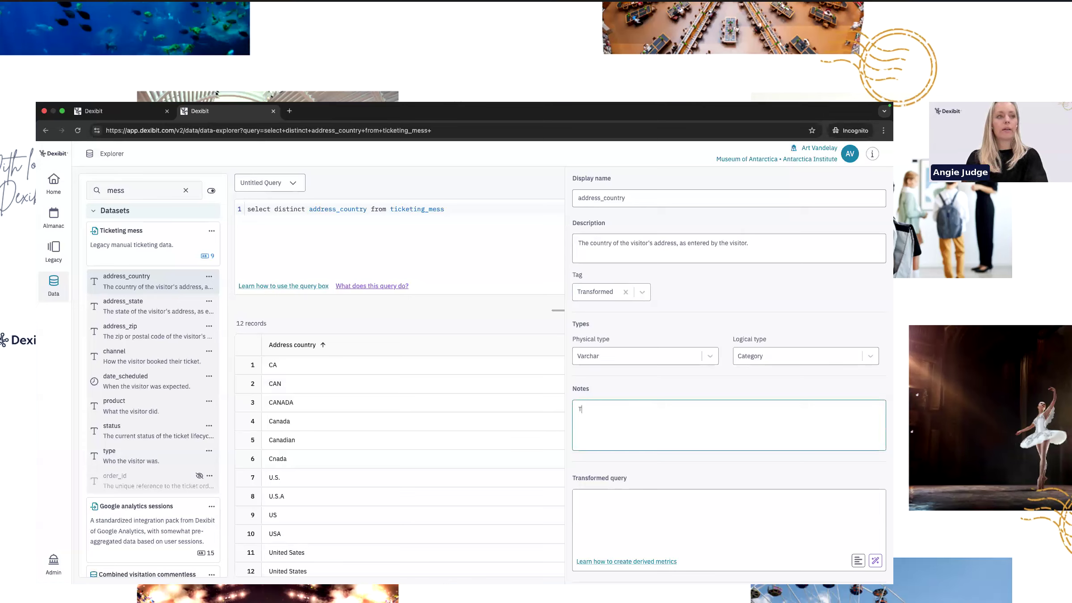
type("his data field")
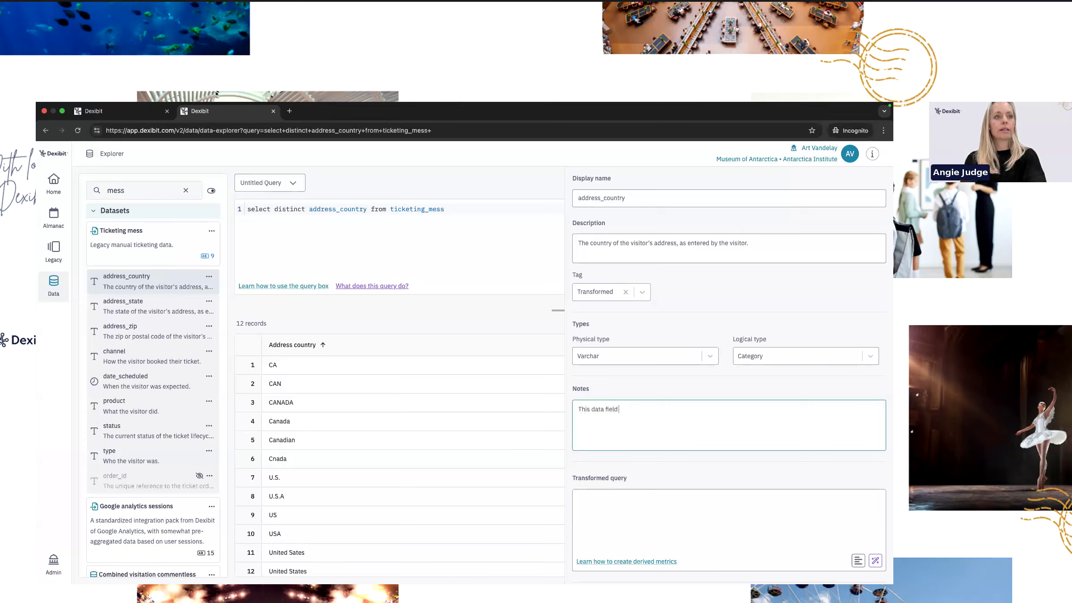
type(" is enter")
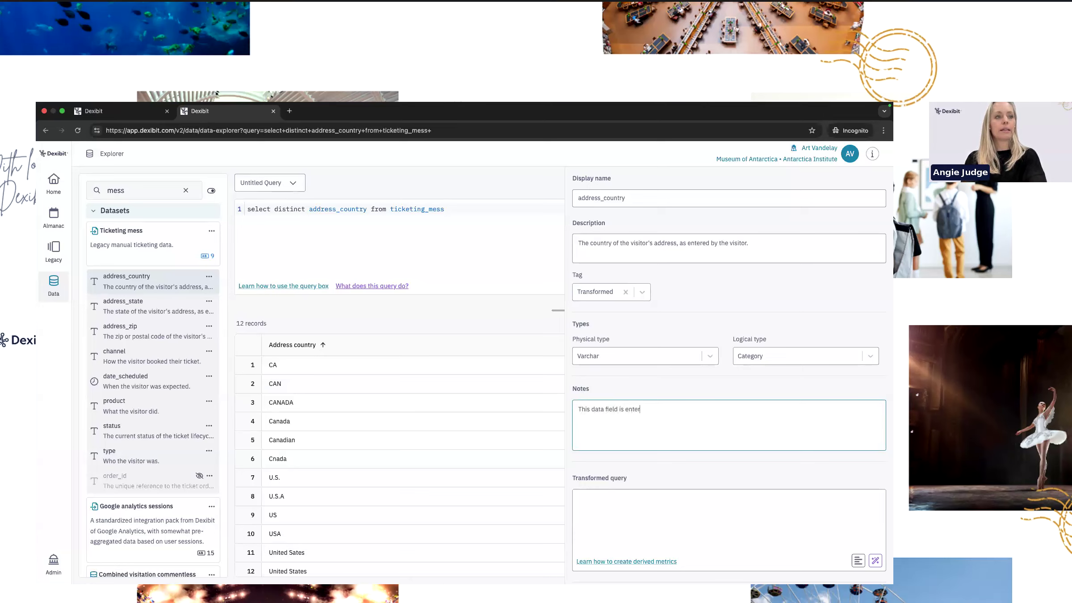
type("ed by the user and may require cleansing")
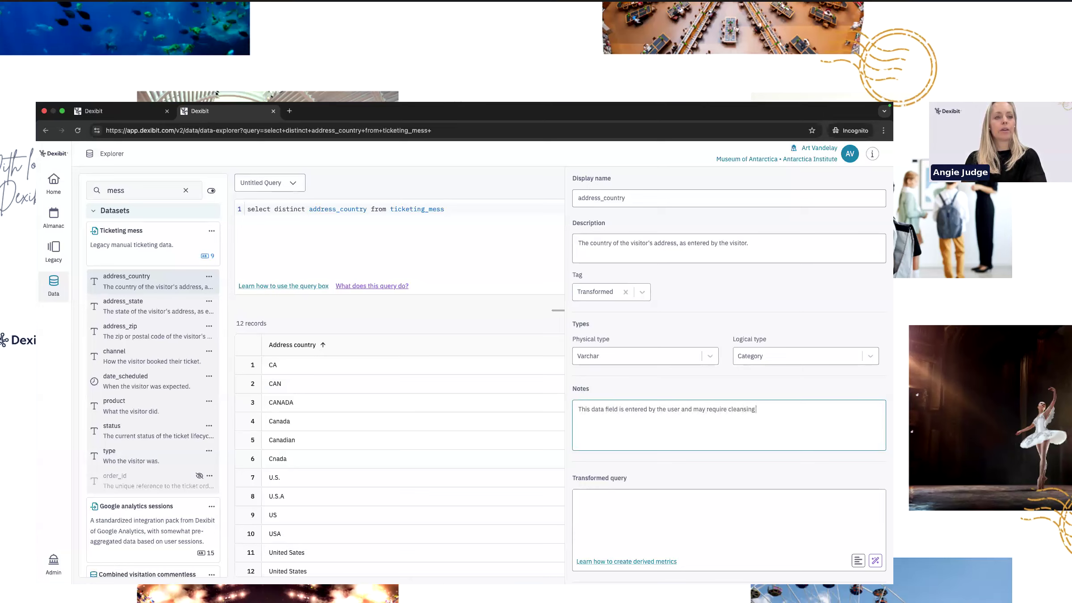
type(" to handle ")
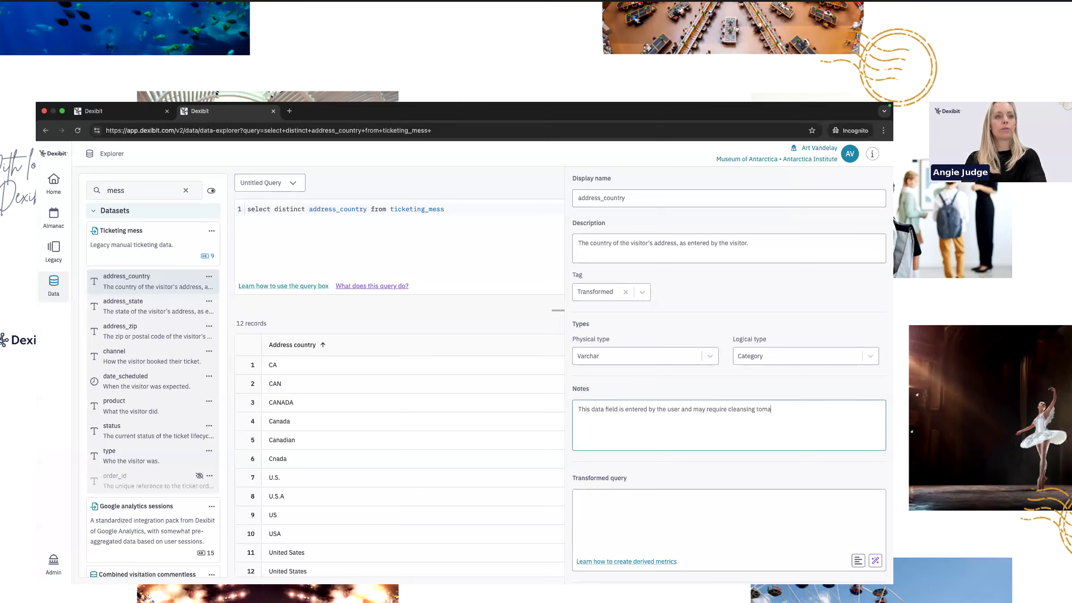
type("the user's data entry variances.")
Enter the transformed query "case when address_country like '%can%' then 'Canada' else address_country end".
left_click(595, 510)
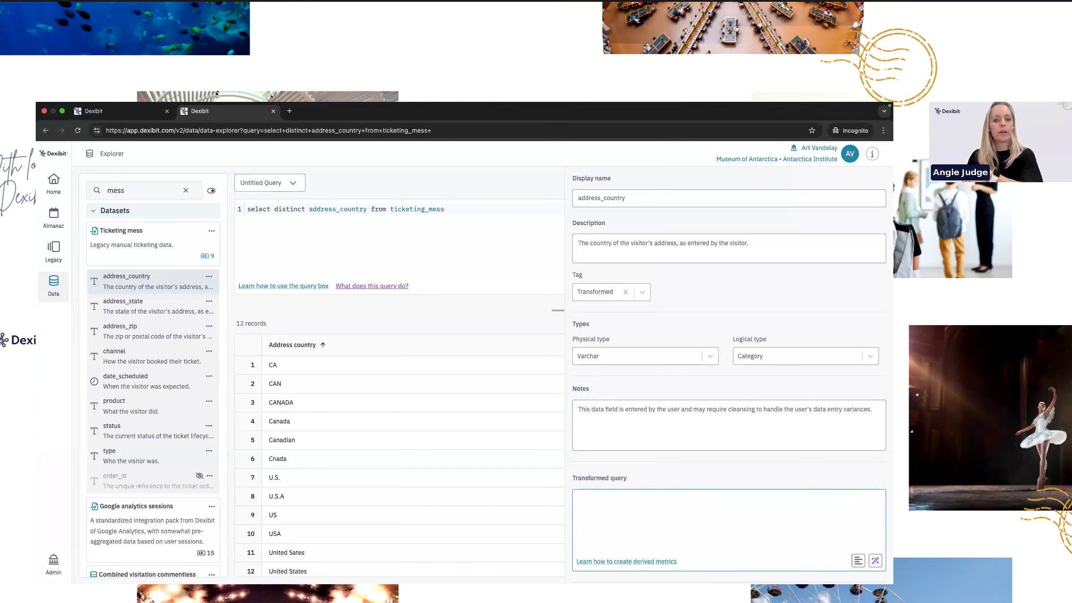
key("super+Tab")
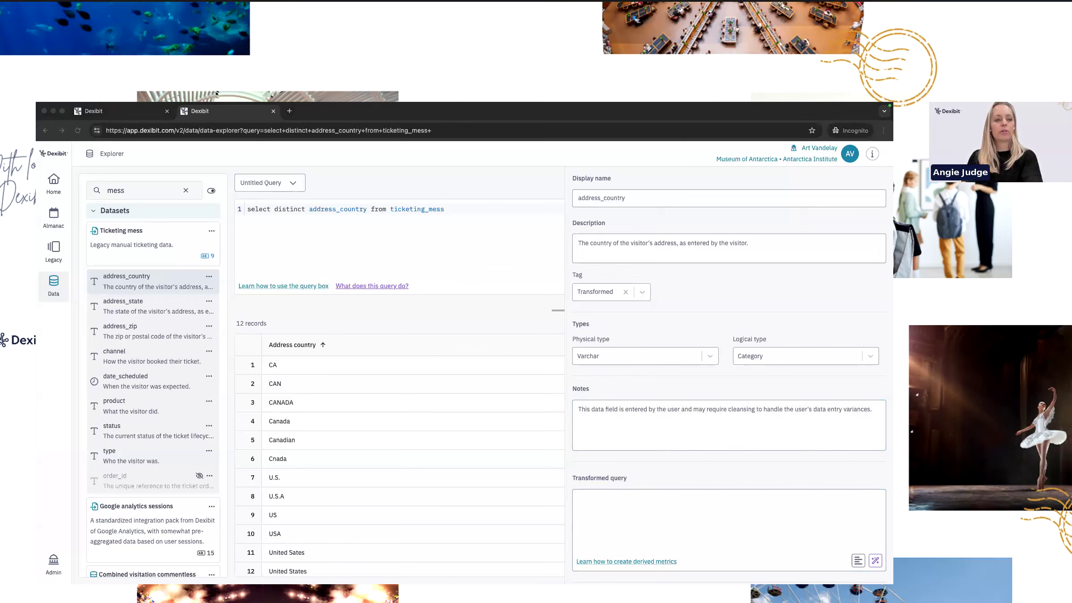
left_click(643, 504)
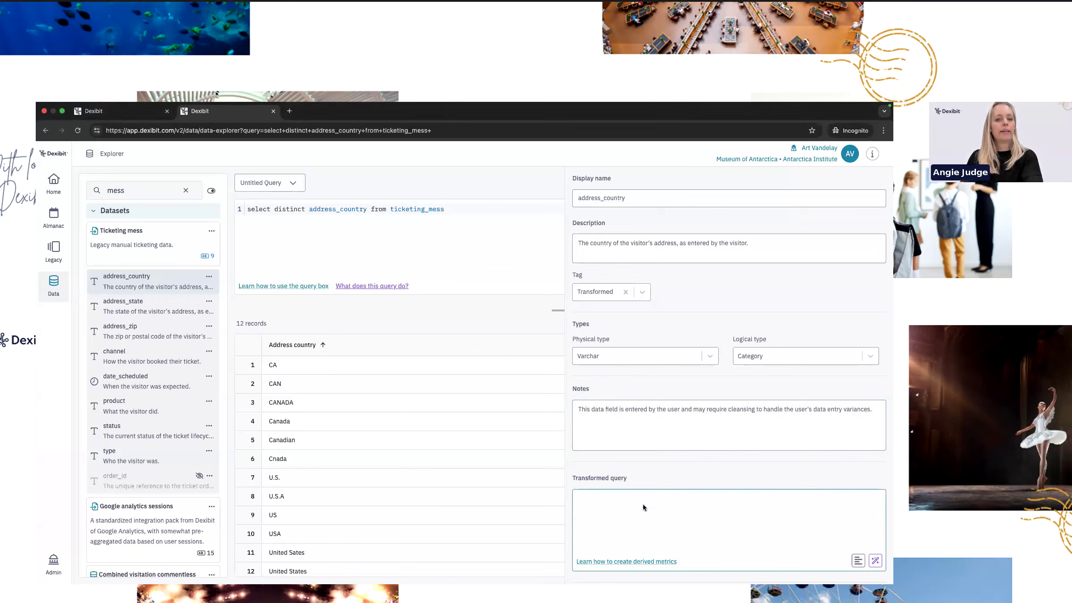
type("case when address_country like '%can%' then 'Canada' else address_country end")
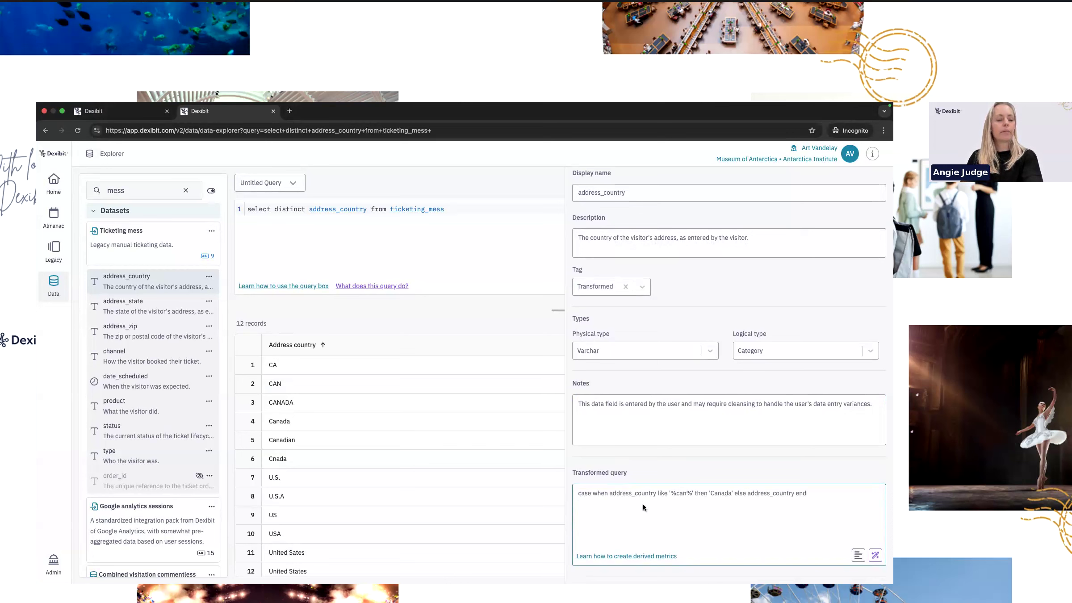
Examine the transformed query's case condition, the '%can%' pattern and the else fallback against the listed country values.
scroll(644, 504, "down", 2)
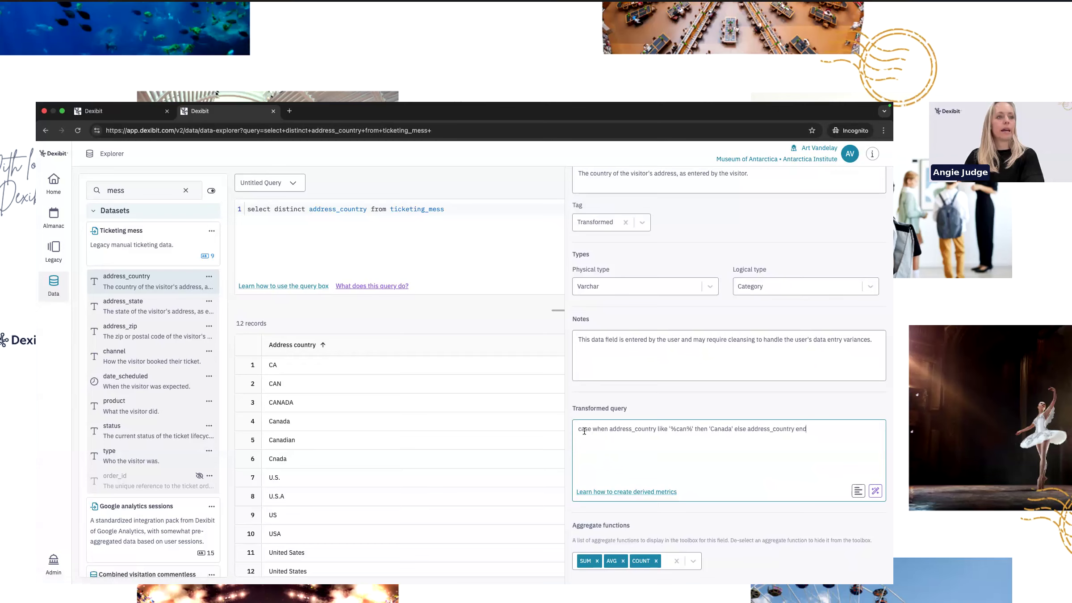
left_click_drag(597, 429, 688, 425)
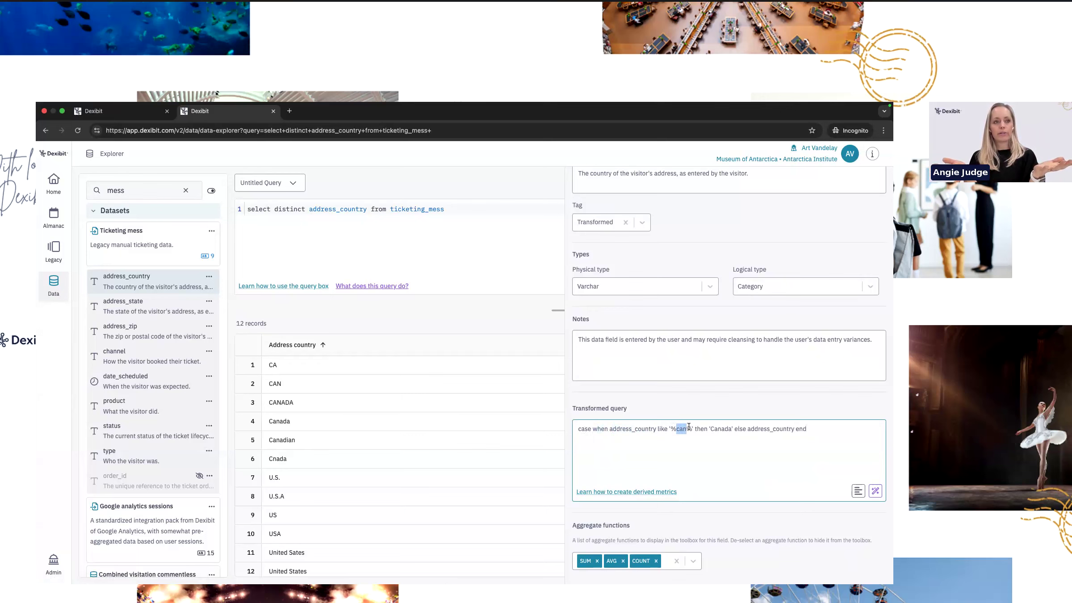
left_click_drag(749, 429, 795, 429)
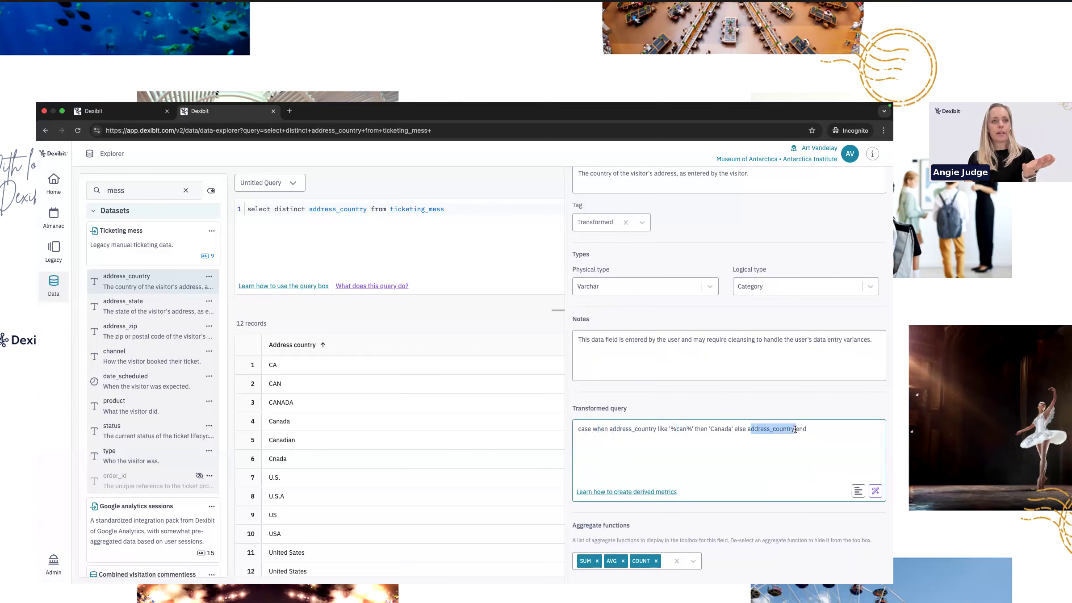
left_click(796, 429)
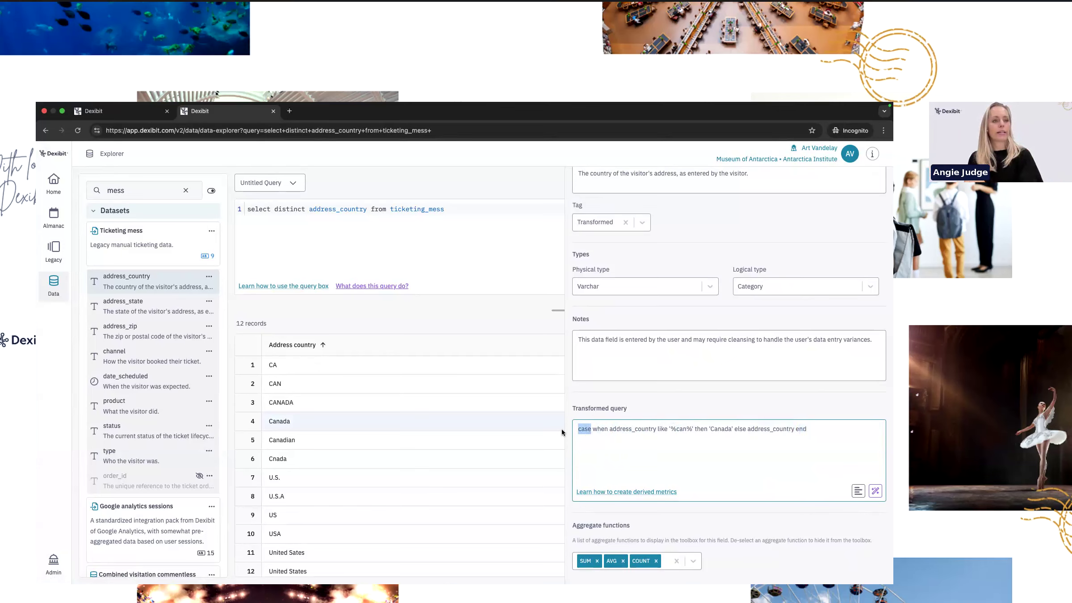
left_click(837, 432)
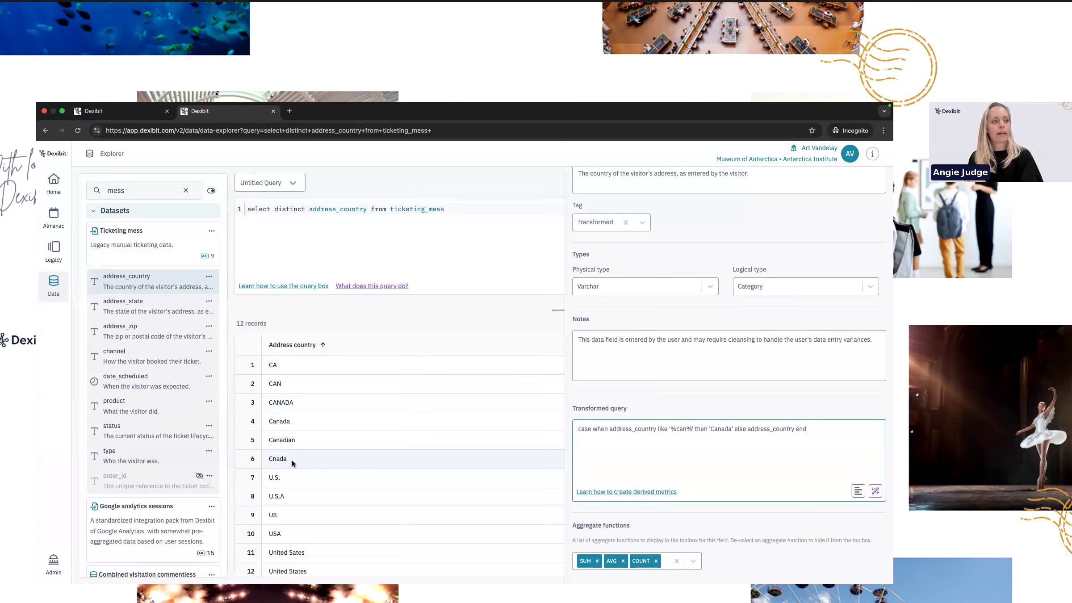
Generate a CASE query mapping CA, CAN, CANADA, Canada, Canadian and Cnada to 'Canada', and add the '%can%' version beneath it.
left_click(877, 491)
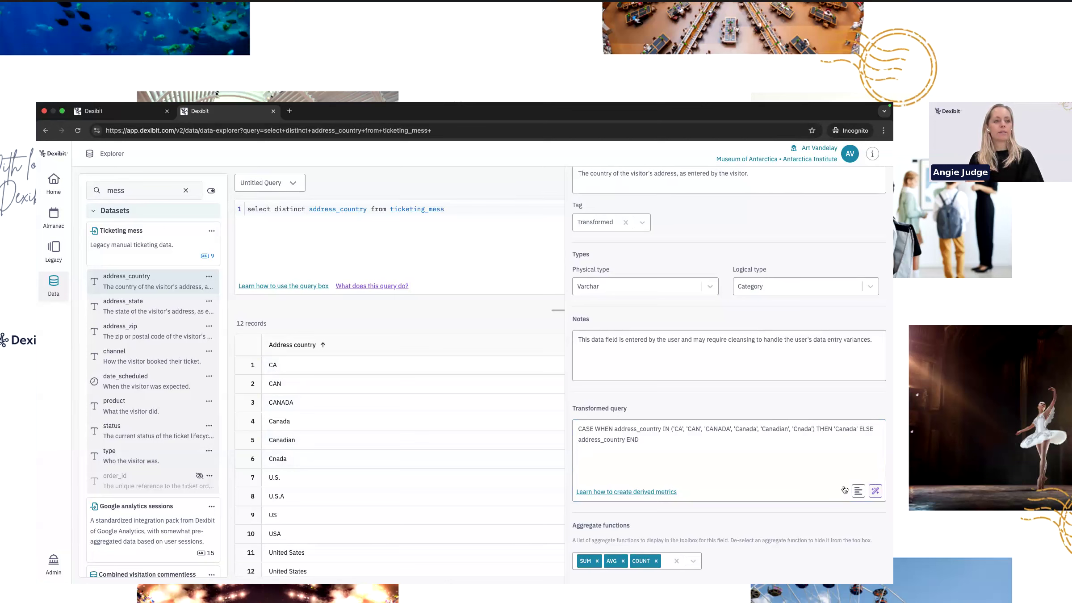
left_click(645, 440)
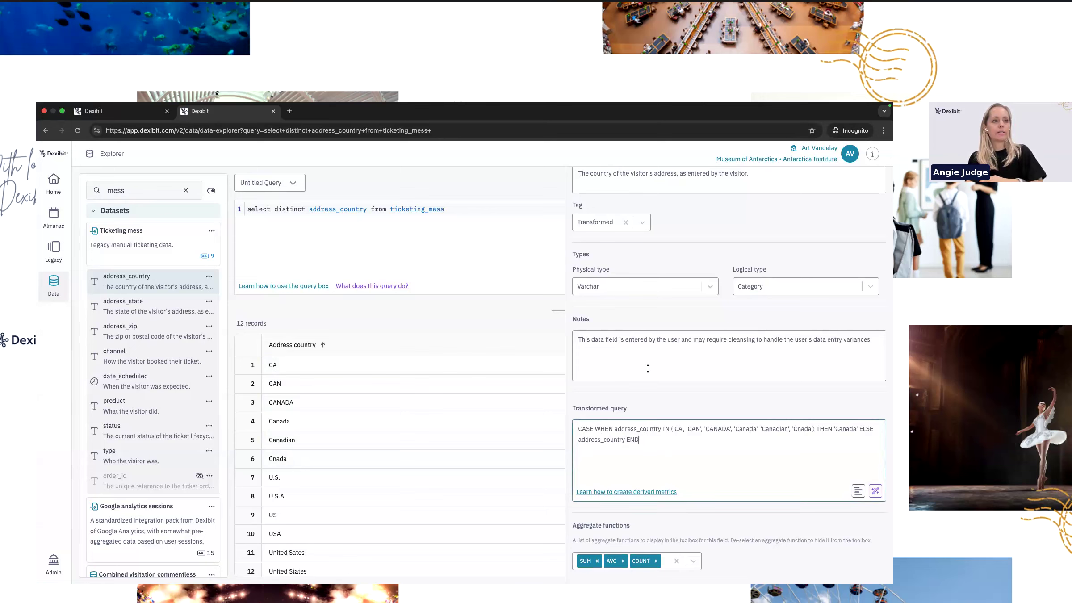
type("case when address_country like '%can%' then 'Canada' else address_country end")
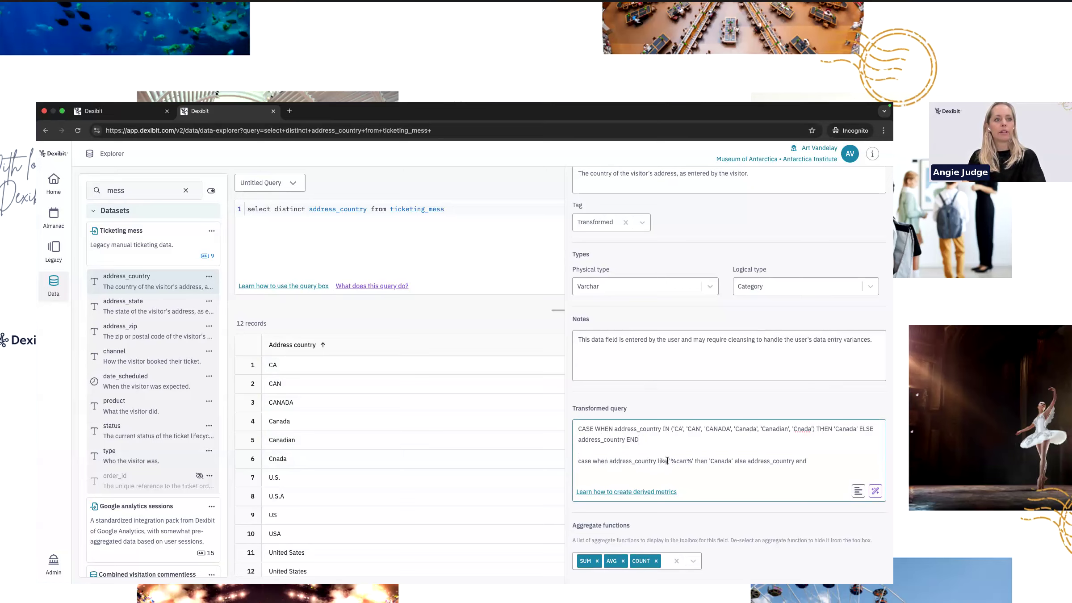
Compare the '%can%' pattern with the generated query's explicit list of Canadian spellings in the transformed query.
left_click_drag(675, 460, 691, 461)
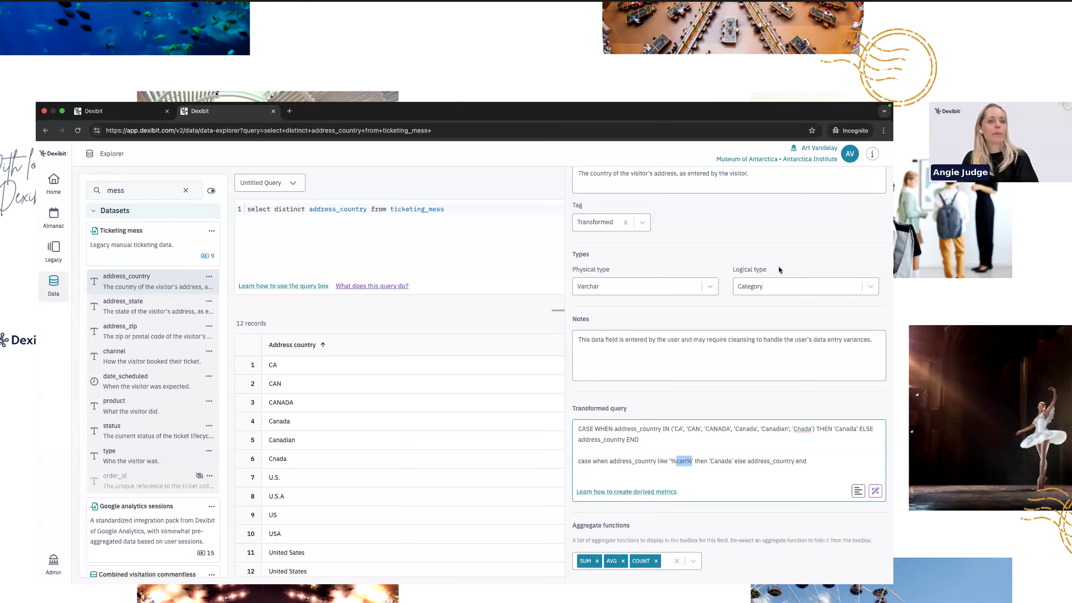
left_click(643, 436)
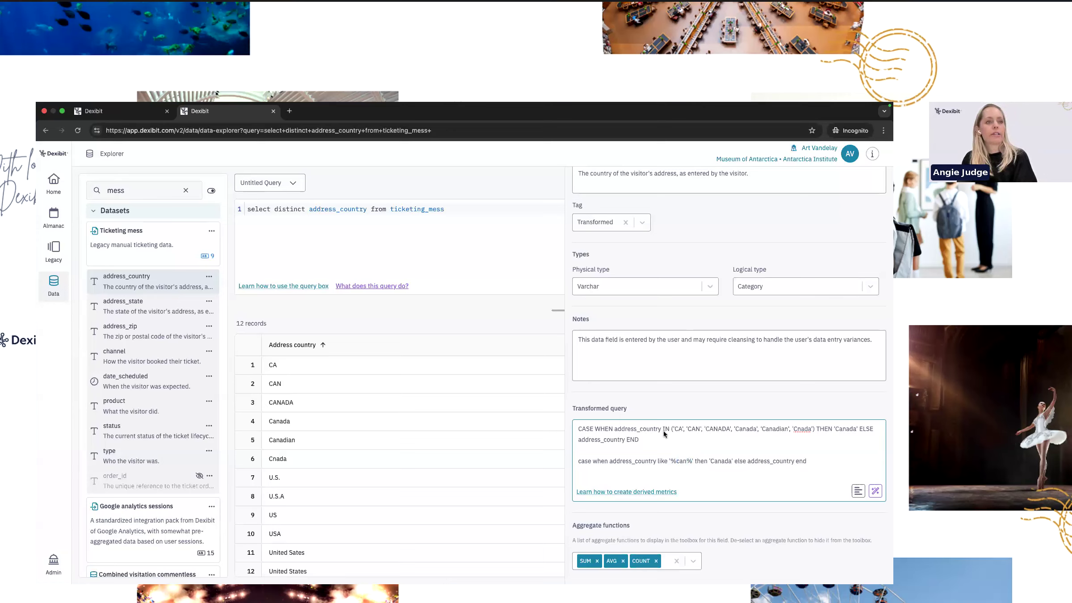
double_click(598, 430)
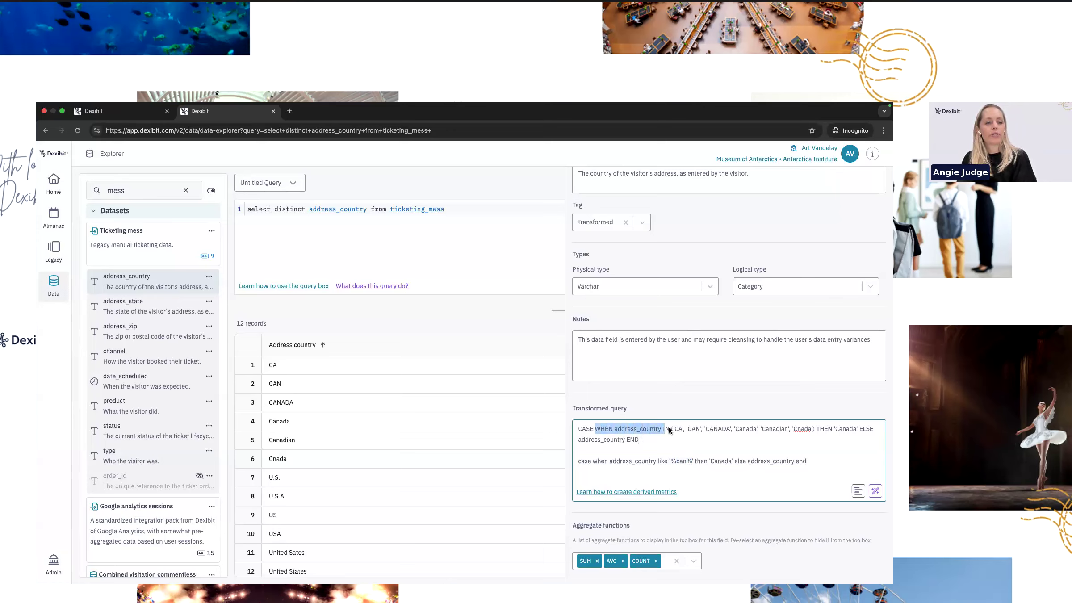
left_click_drag(671, 427, 811, 427)
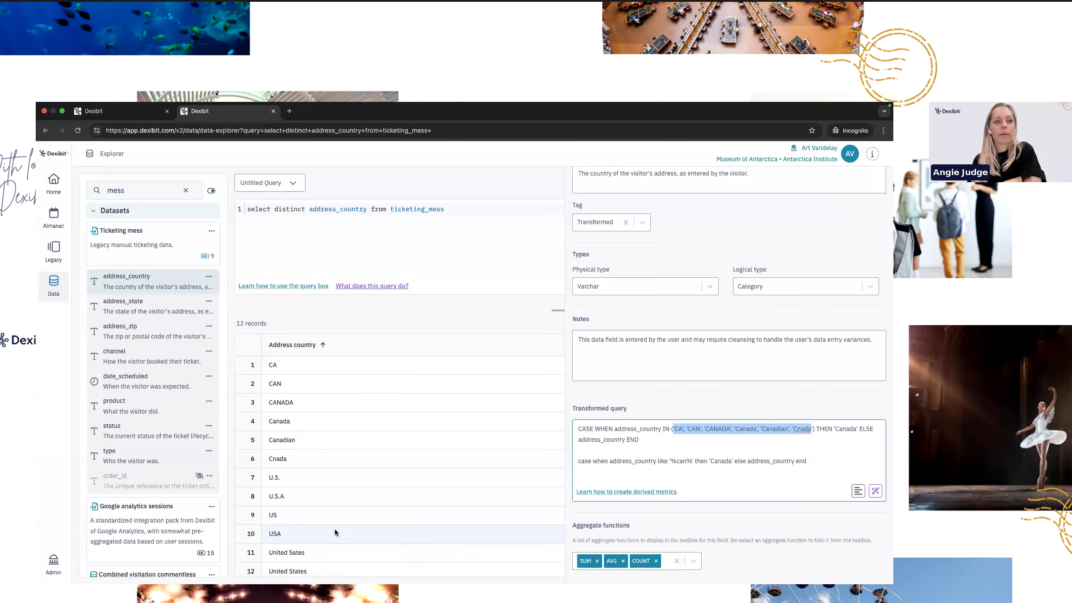
mouse_move(670, 462)
left_mouse_down()
mouse_move(687, 463)
mouse_move(670, 463)
left_mouse_up()
left_click(680, 463)
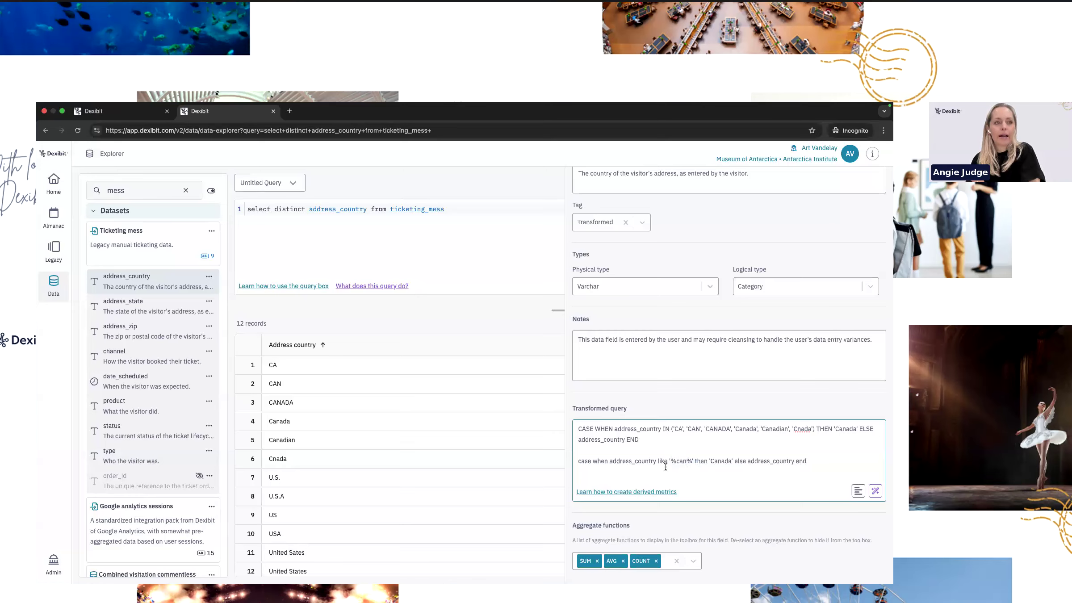
Delete the '%can%' version from the transformed query and save the address_country field.
left_click_drag(677, 461, 848, 457)
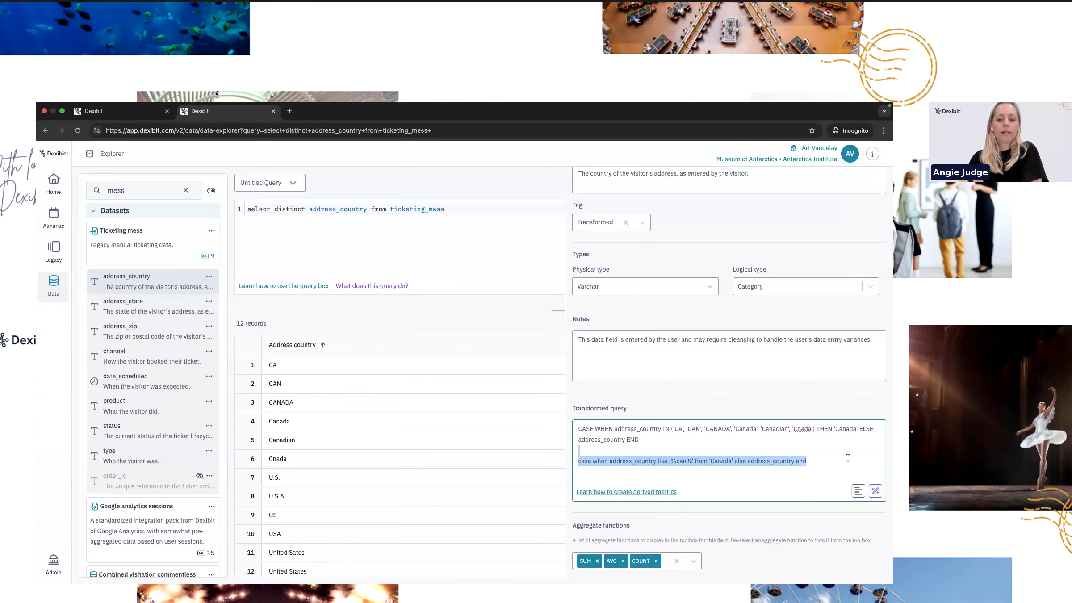
key("BackSpace")
scroll(857, 357, "up", 5)
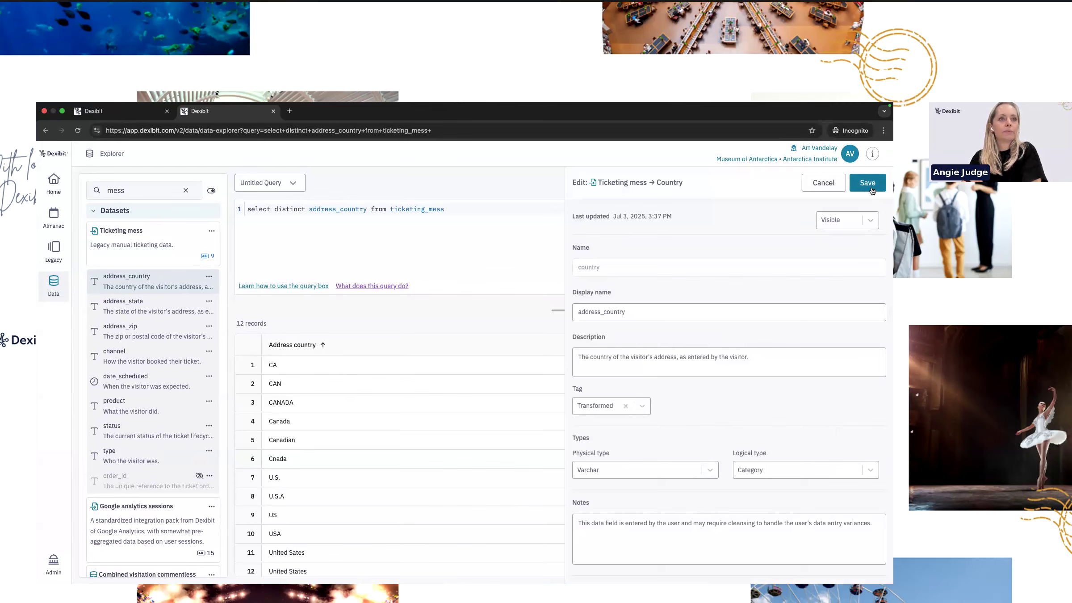
left_click(872, 192)
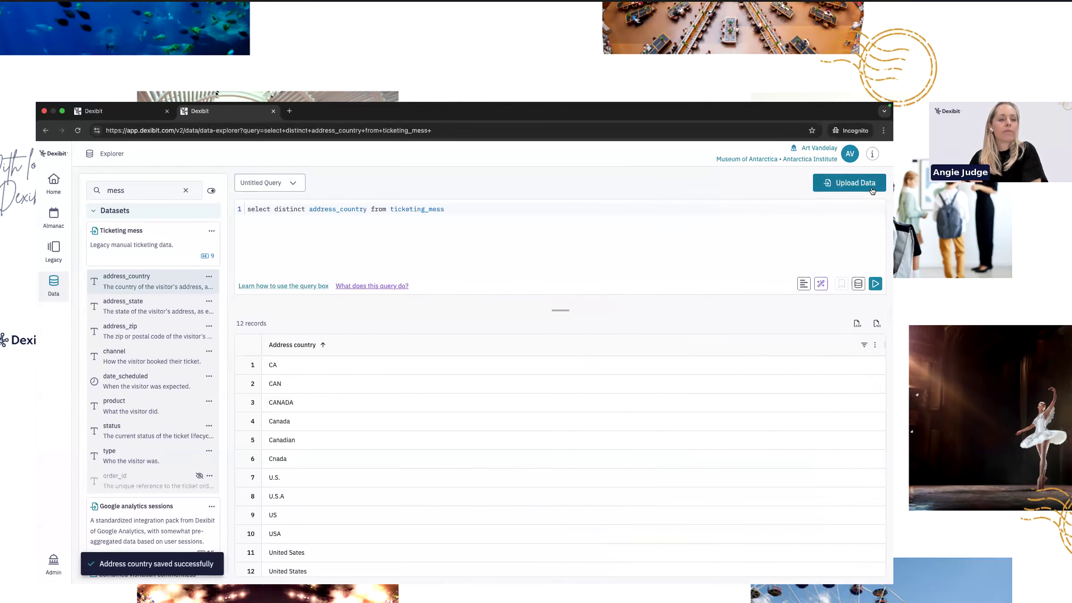
Reload the Data cleaning dashboard and examine how the pie chart groups the Canadian entries.
left_click(133, 115)
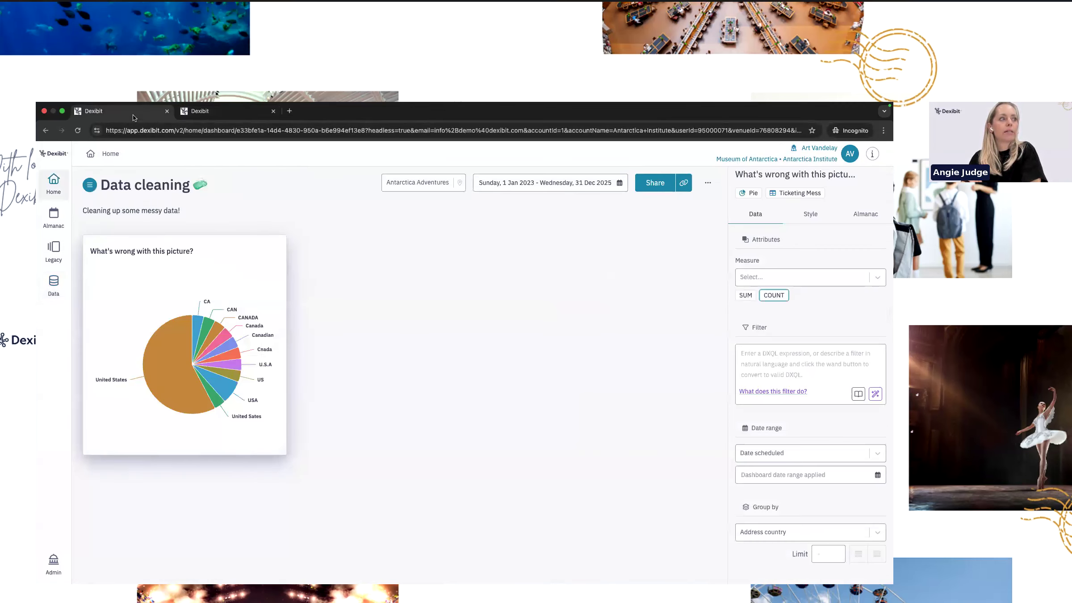
left_click(78, 130)
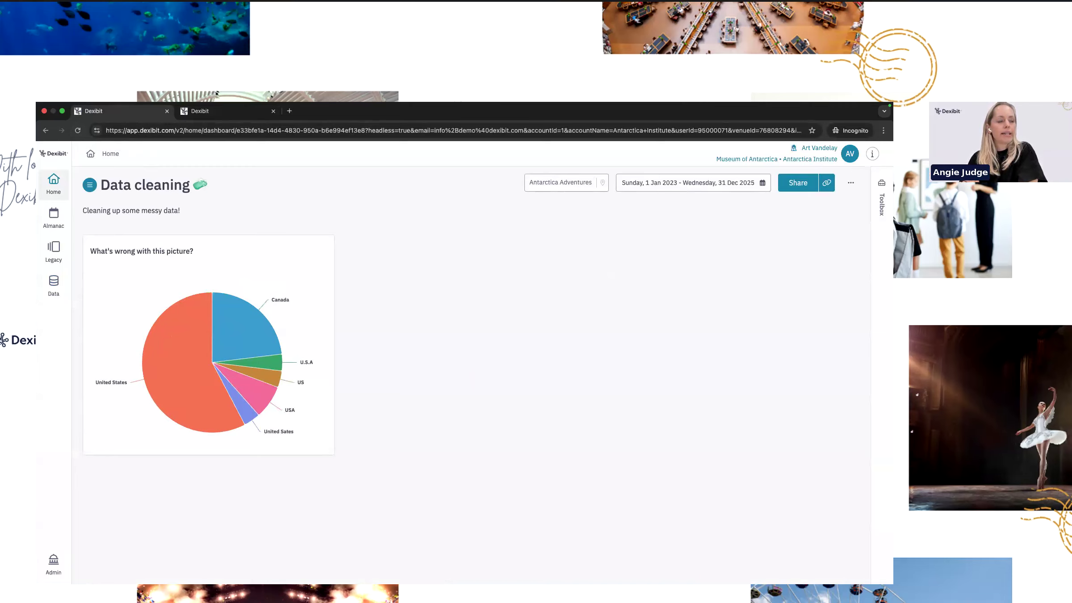
mouse_move(226, 305)
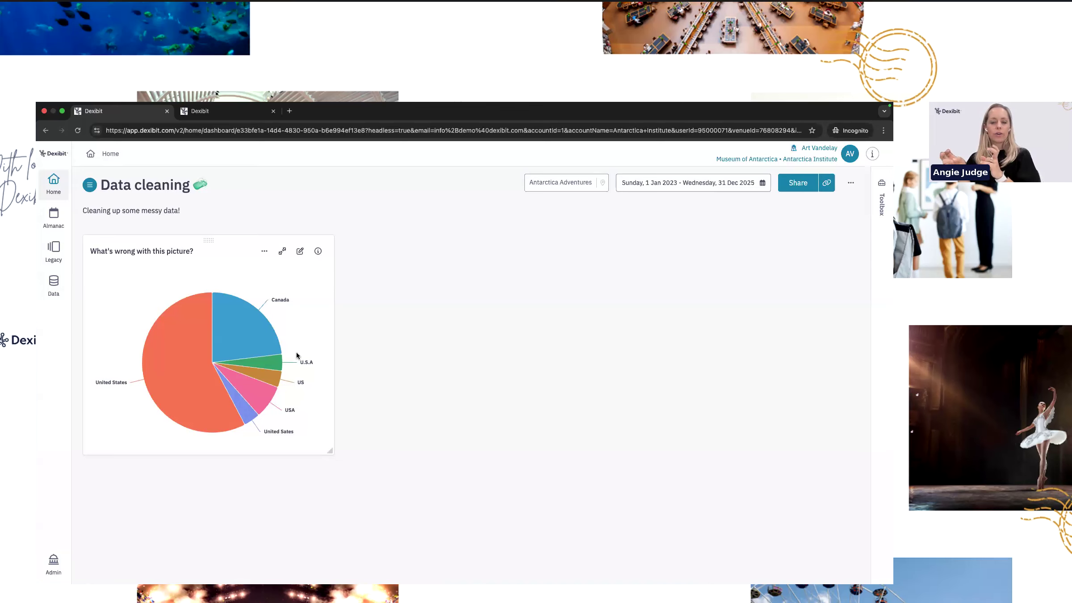
Reopen the address_country field for editing and examine the ELSE fallback in its transformed query.
left_click(200, 116)
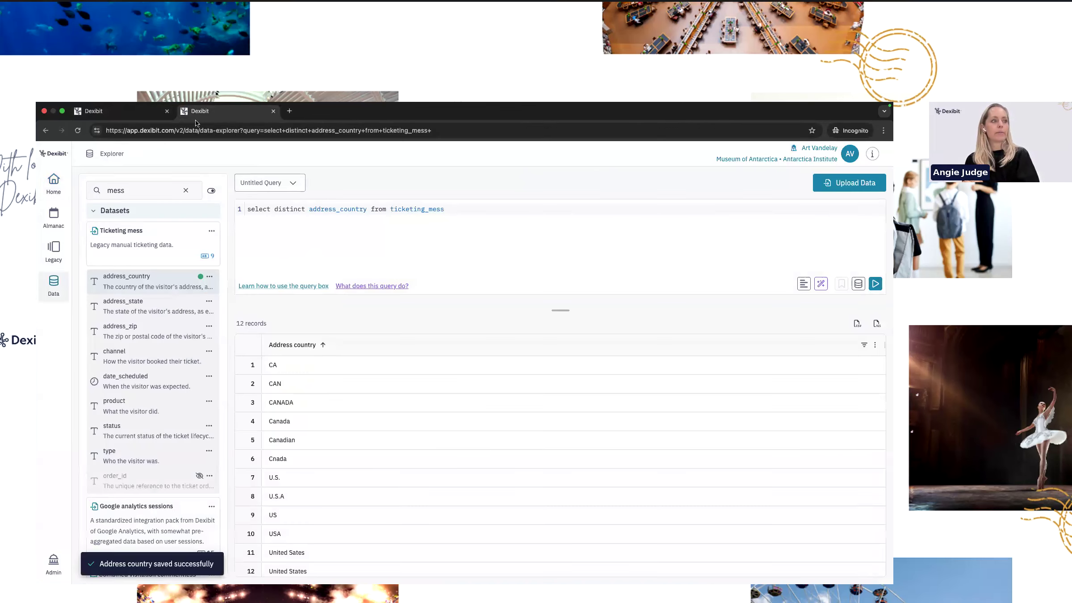
left_click(209, 277)
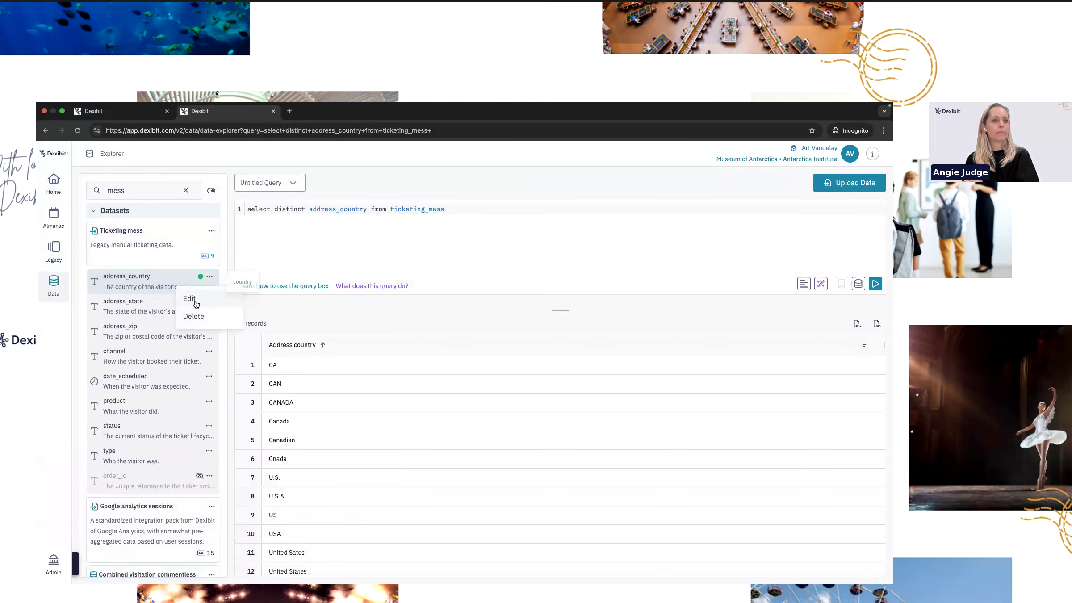
left_click(195, 304)
scroll(797, 429, "down", 5)
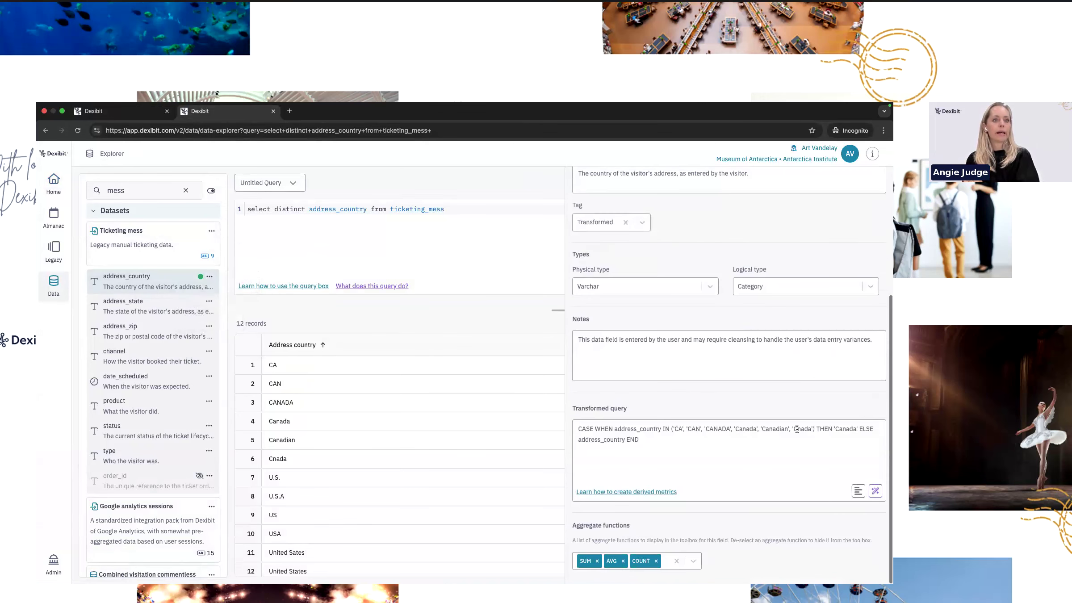
left_click_drag(815, 429, 862, 439)
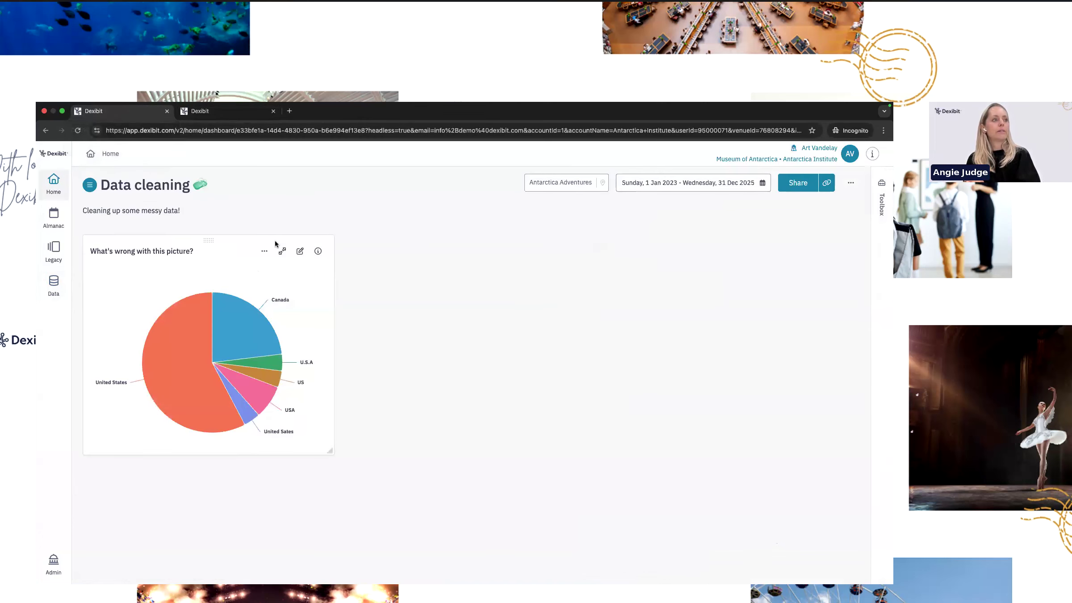
Open the settings of the "What's wrong with this picture?" pie chart and examine its country slices.
left_click(300, 251)
mouse_move(156, 394)
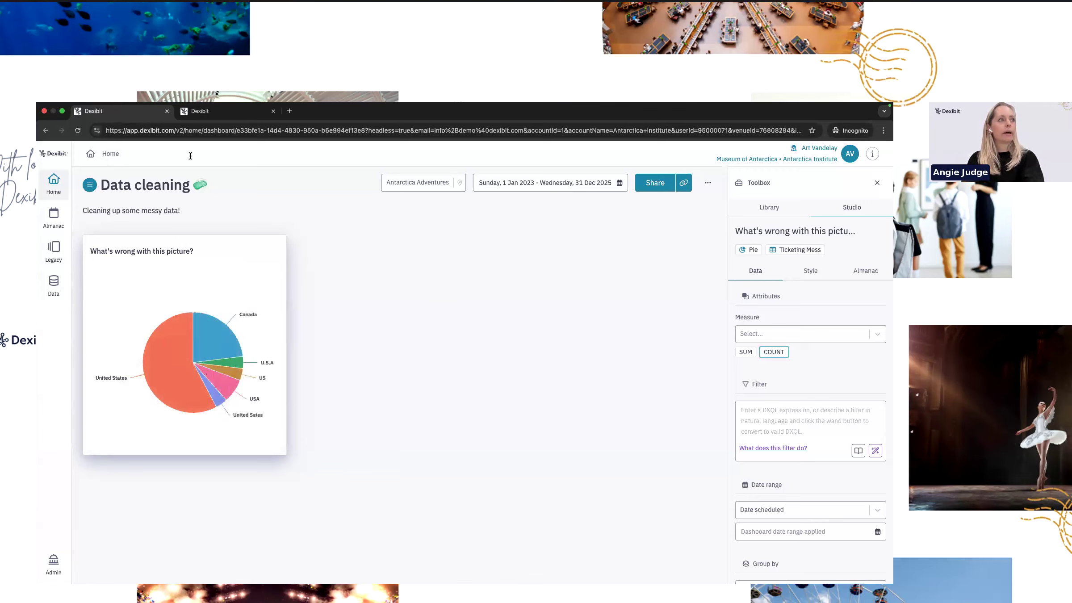
Format the address_country transformed query so its clauses and country values sit on separate lines.
left_click(205, 111)
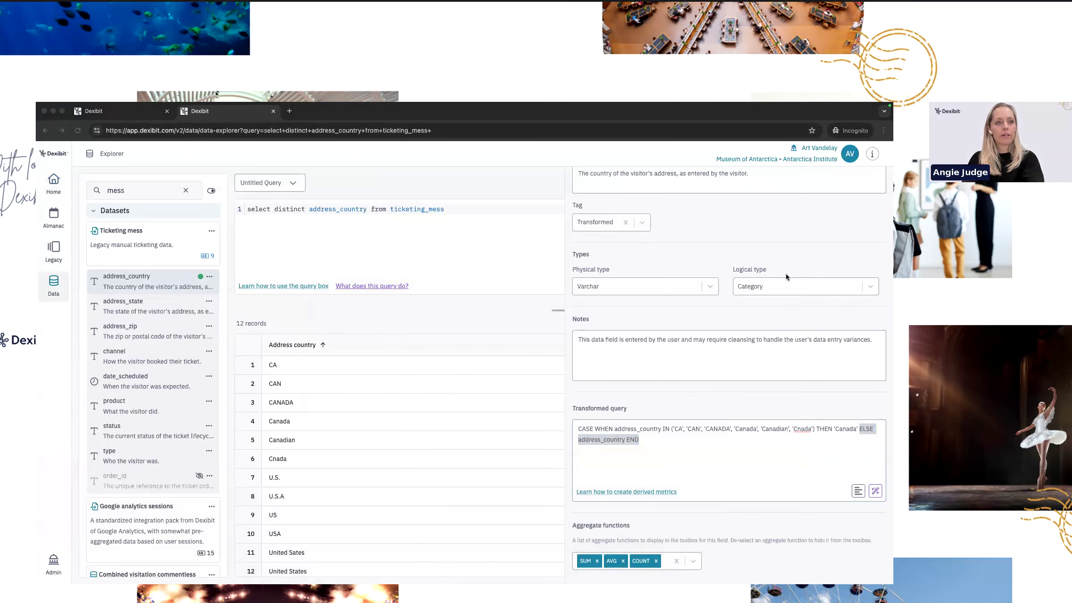
left_click(790, 452)
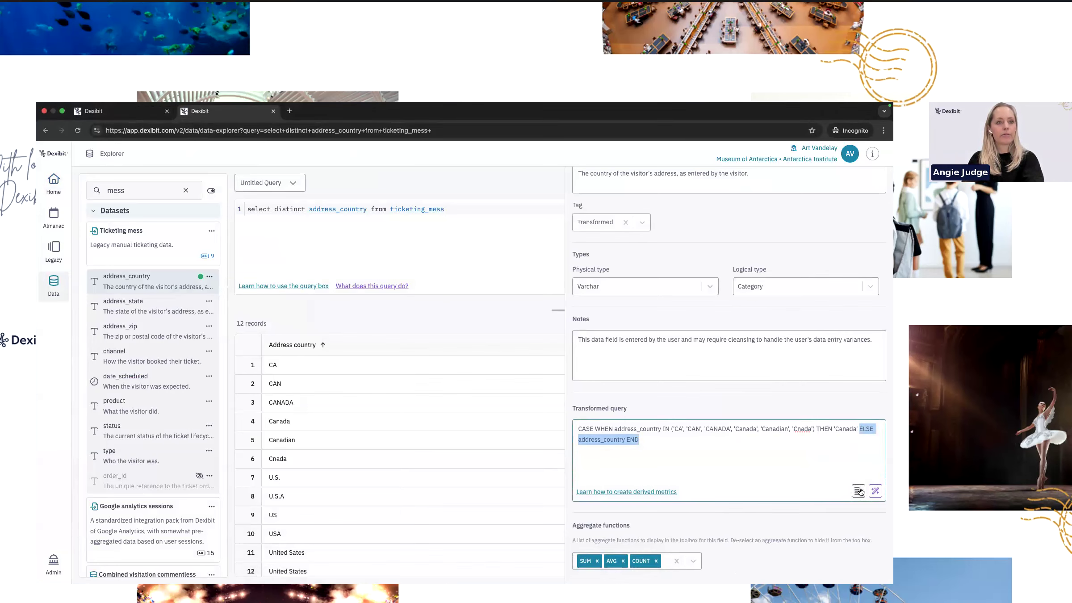
left_click(858, 491)
scroll(785, 481, "down", 3)
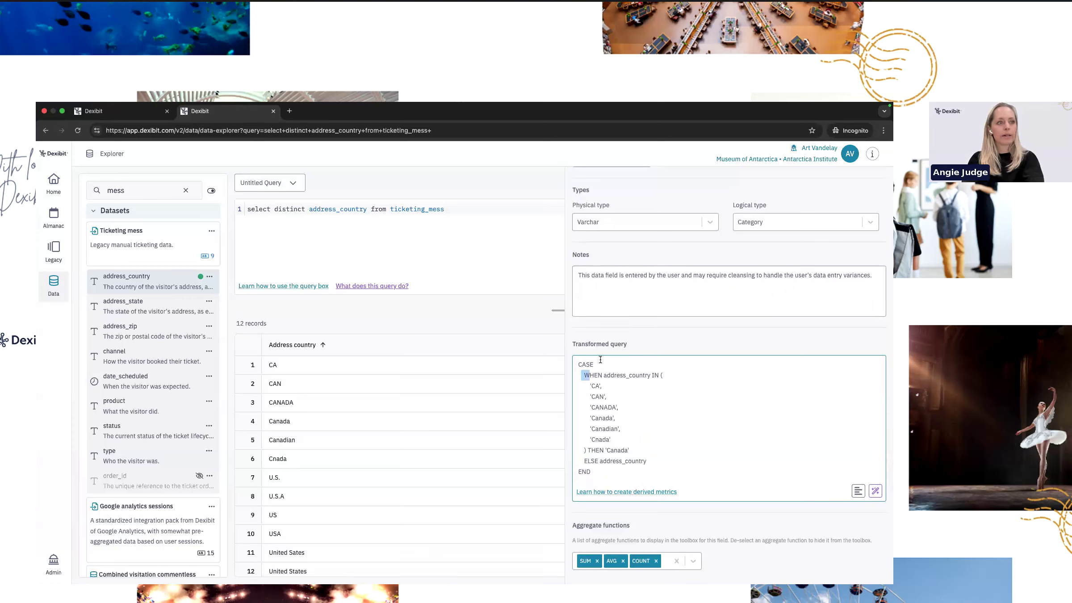
Duplicate the Canadian WHEN clause directly below the original and leave a blank line before the ELSE clause.
left_click_drag(607, 373, 651, 448)
key("ctrl+c")
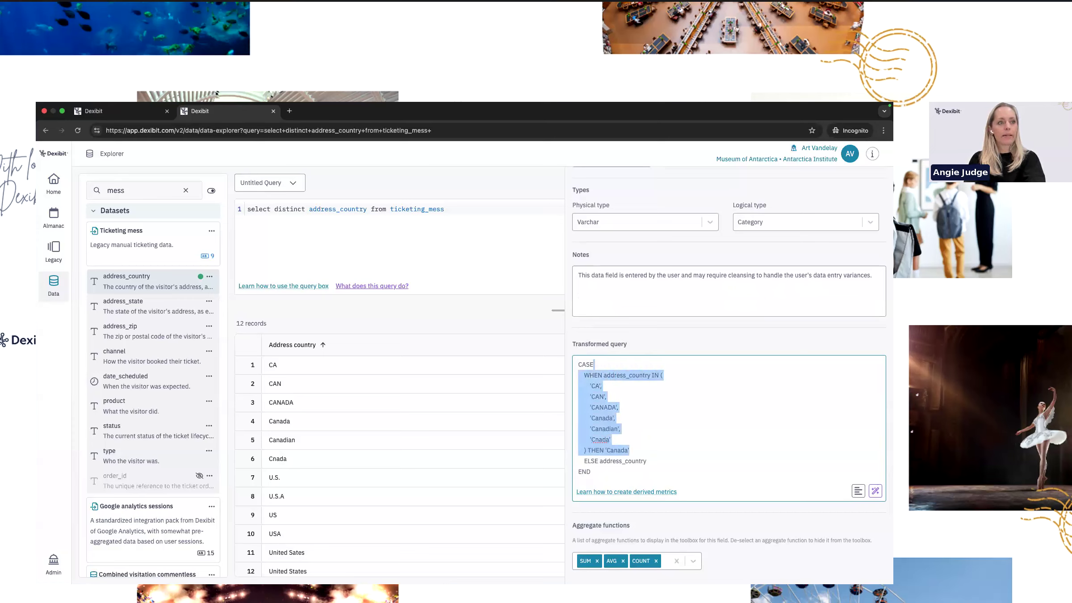
left_click(650, 448)
key("ctrl+v")
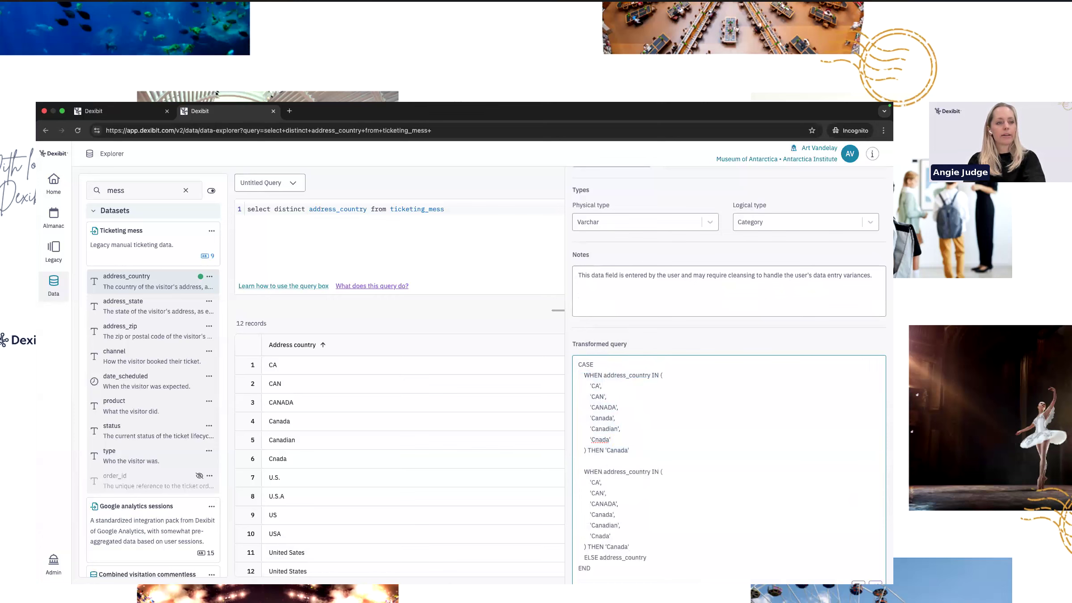
scroll(607, 484, "down", 2)
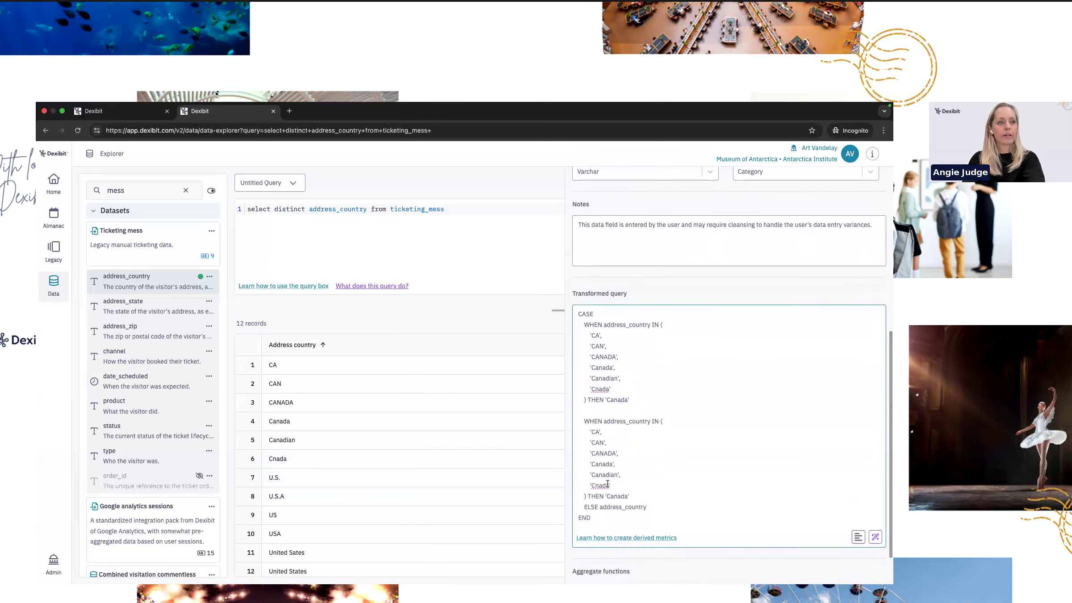
key("Return")
Make the second WHEN clause map 'US', 'U.S.', 'United States', 'United Sates', 'USA' and 'U.S.A' to 'United States'.
left_click_drag(627, 494, 608, 495)
key("BackSpace")
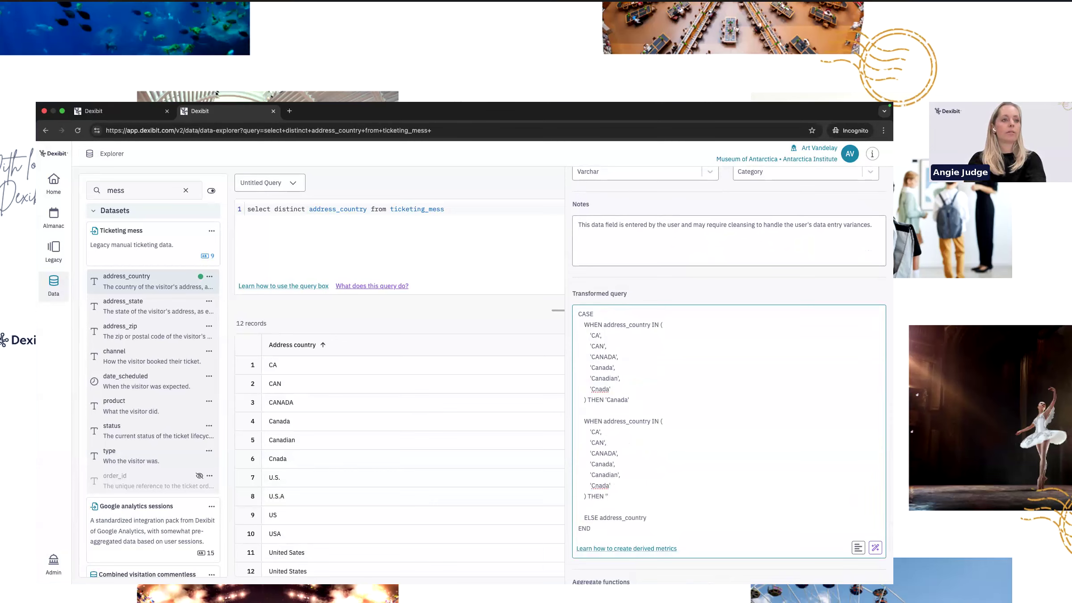
type("United States")
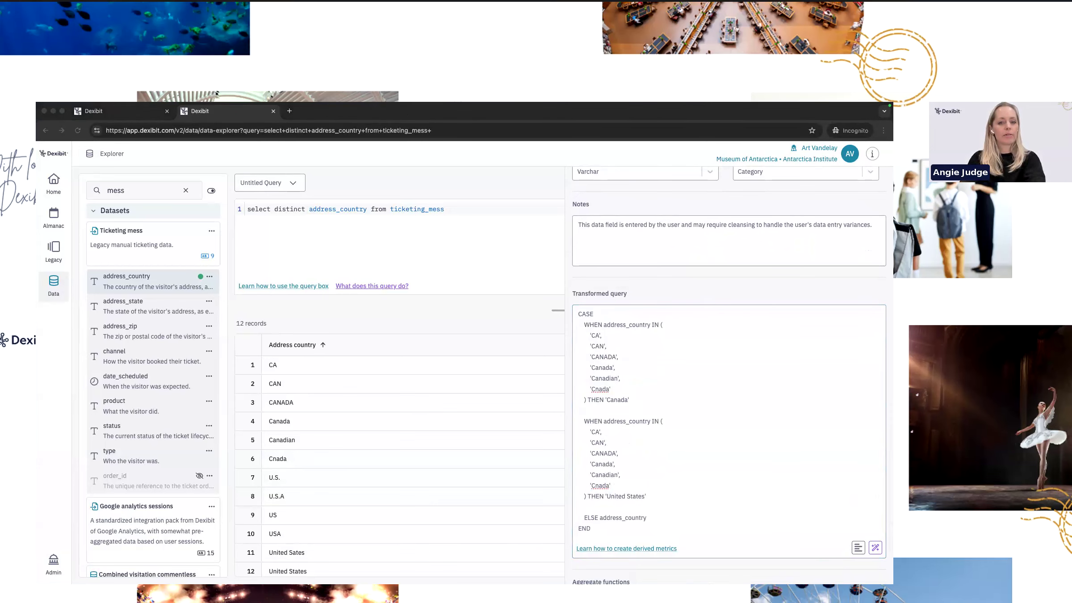
left_click(638, 479)
left_click_drag(627, 496, 574, 432)
type("'US',     'U.S.',     'United States',     'United Sates',     'USA',     'U.S.A',")
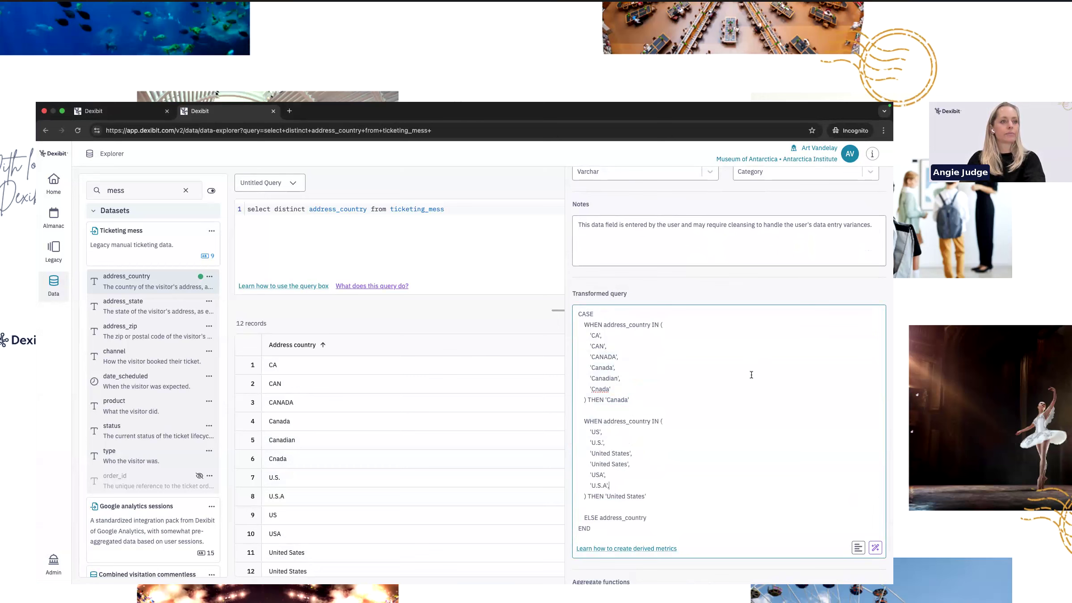
Save the address_country field with its extended transformed query.
left_click_drag(646, 518, 576, 520)
scroll(733, 343, "up", 4)
scroll(824, 233, "up", 3)
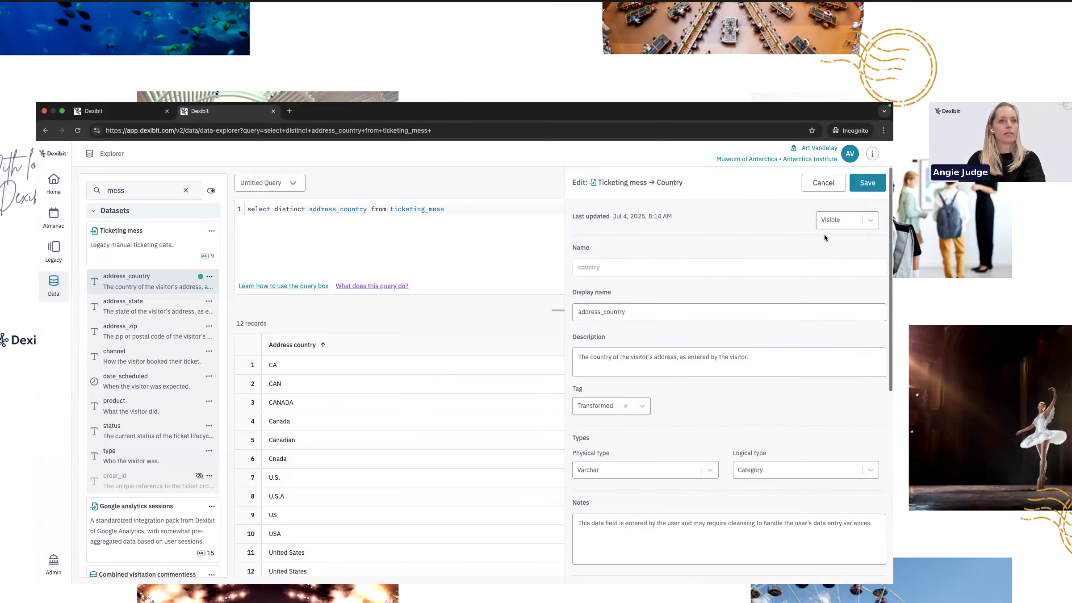
left_click(859, 183)
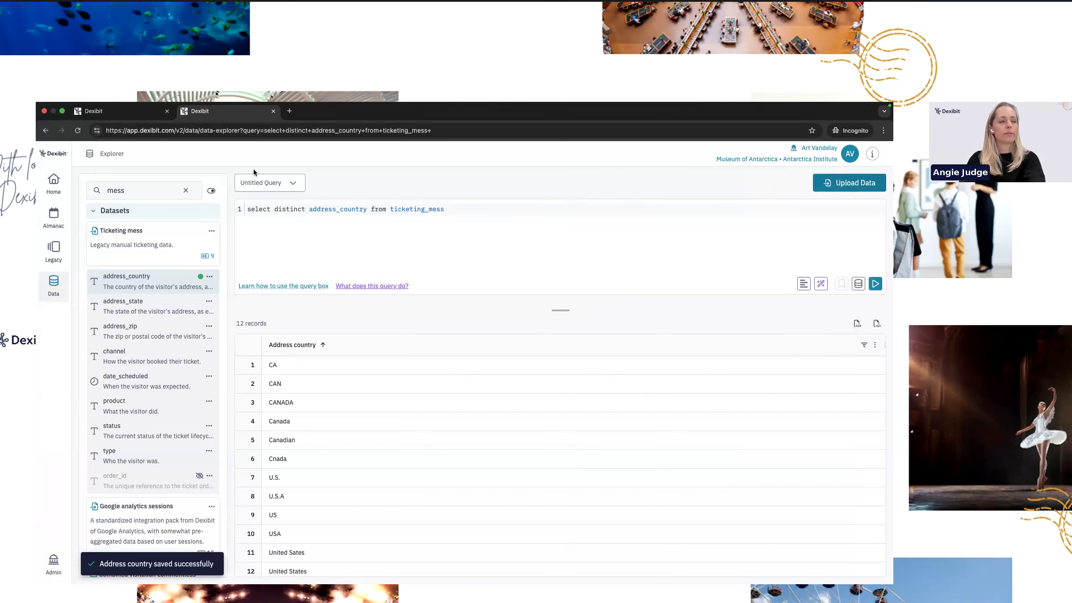
Reload the Data cleaning dashboard and examine the pie chart's breakdown for both Canada and the United States.
left_click(103, 110)
left_click(78, 130)
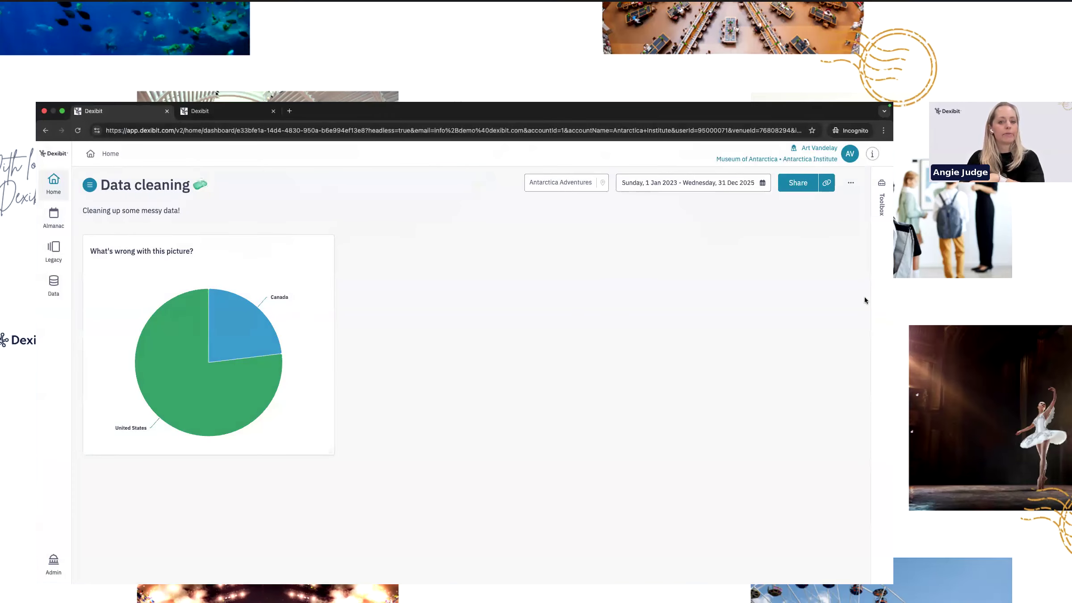
left_click(198, 112)
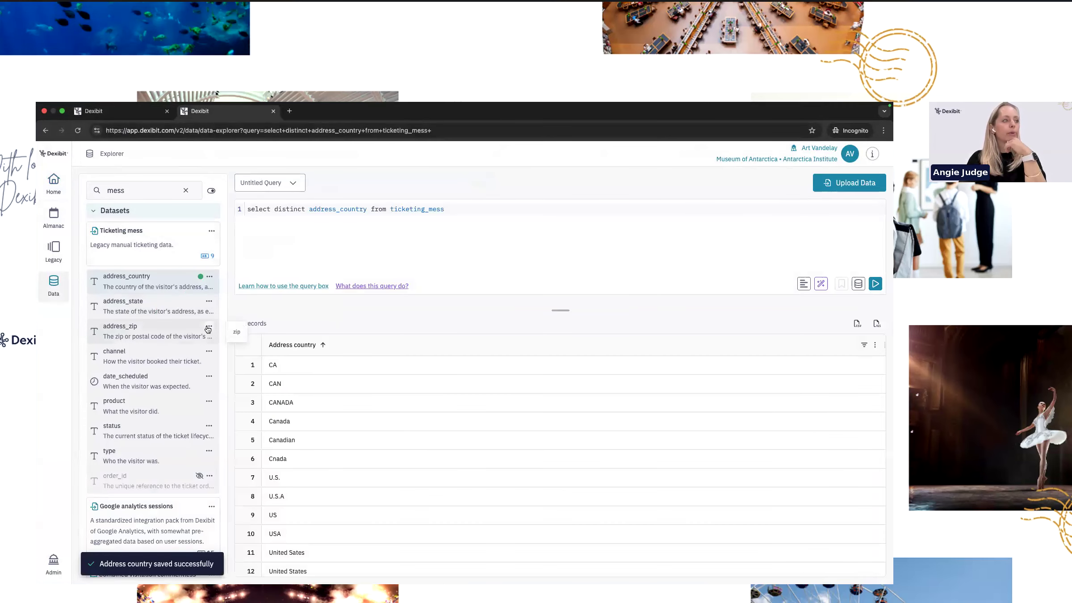
left_click(125, 112)
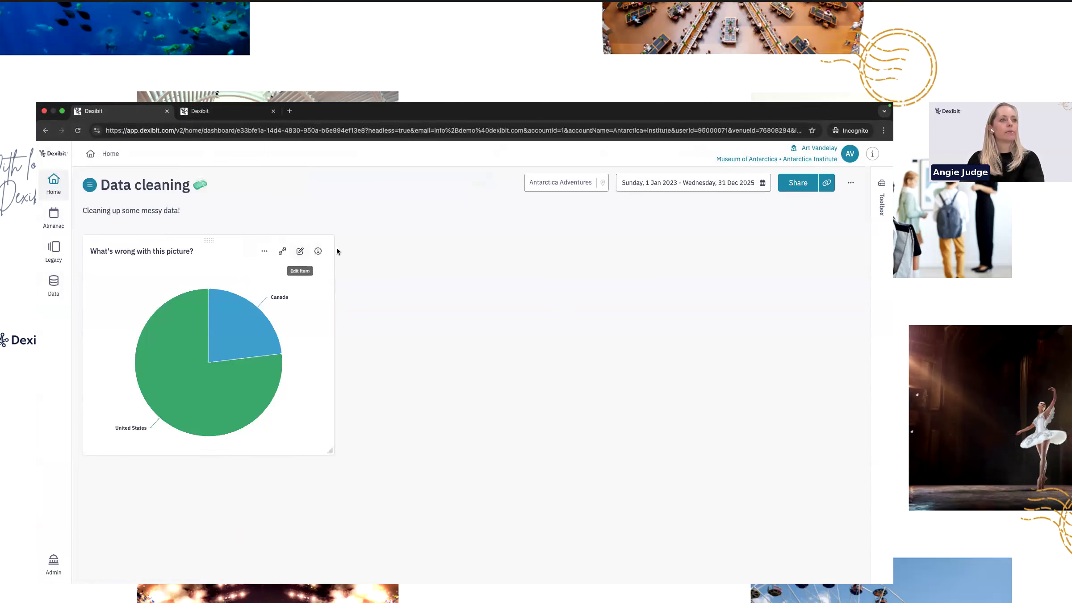
Group the "What's wrong with this picture?" pie chart by Type.
left_click(299, 251)
left_click(786, 532)
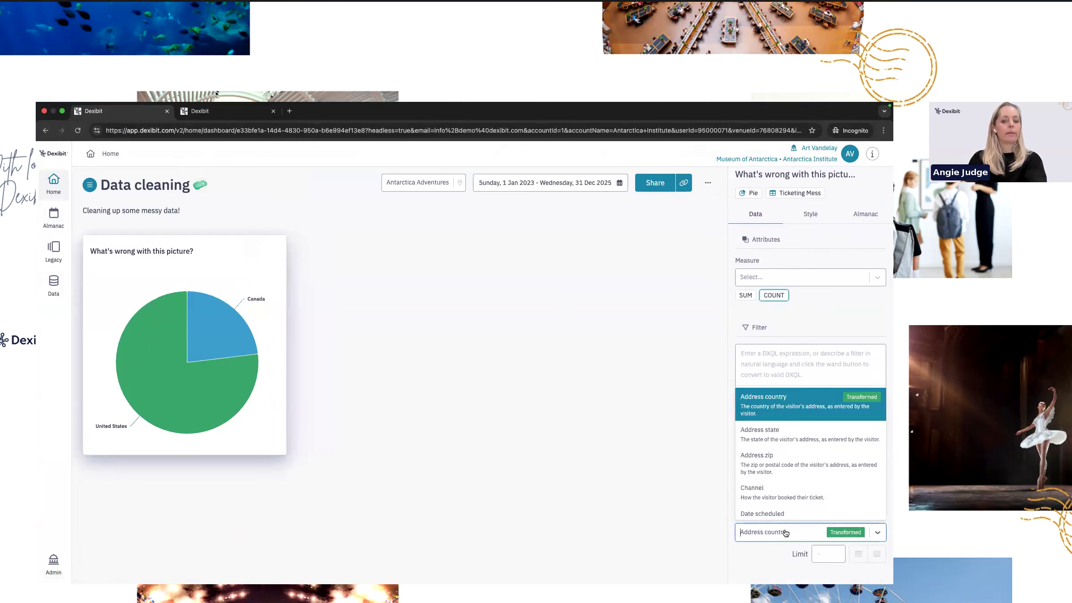
type("type")
key("Return")
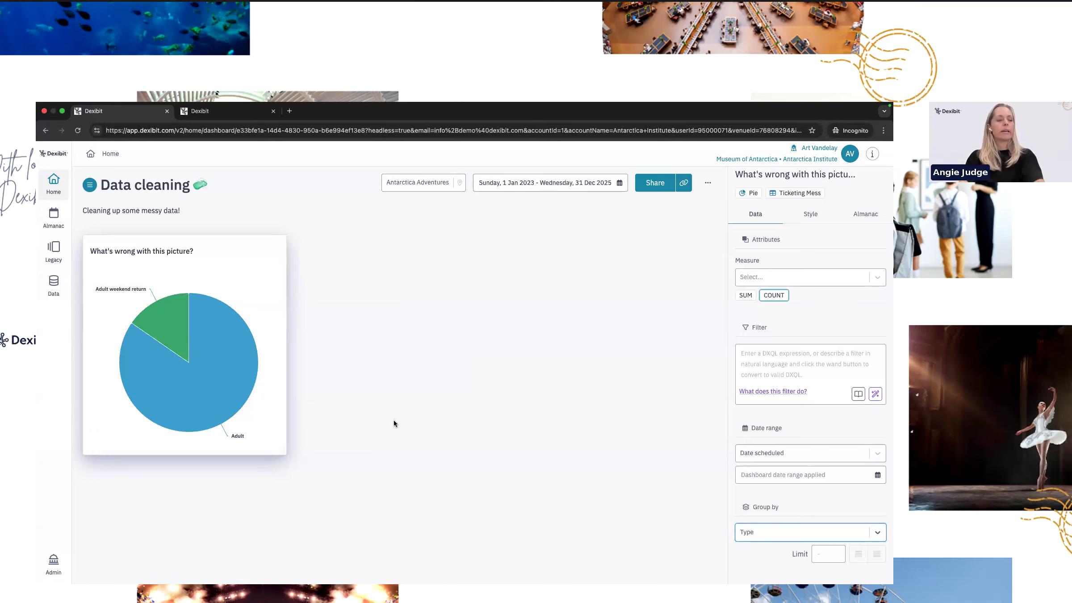
Open the address_country field's settings in the data explorer and review its tag and transformed query.
left_click(201, 111)
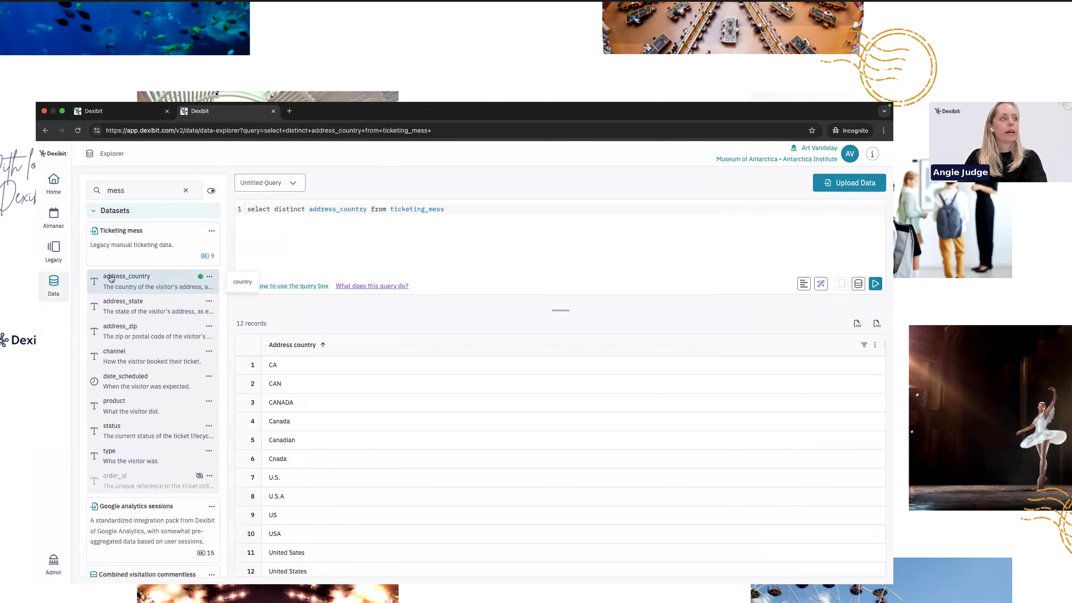
left_click(212, 278)
left_click(228, 300)
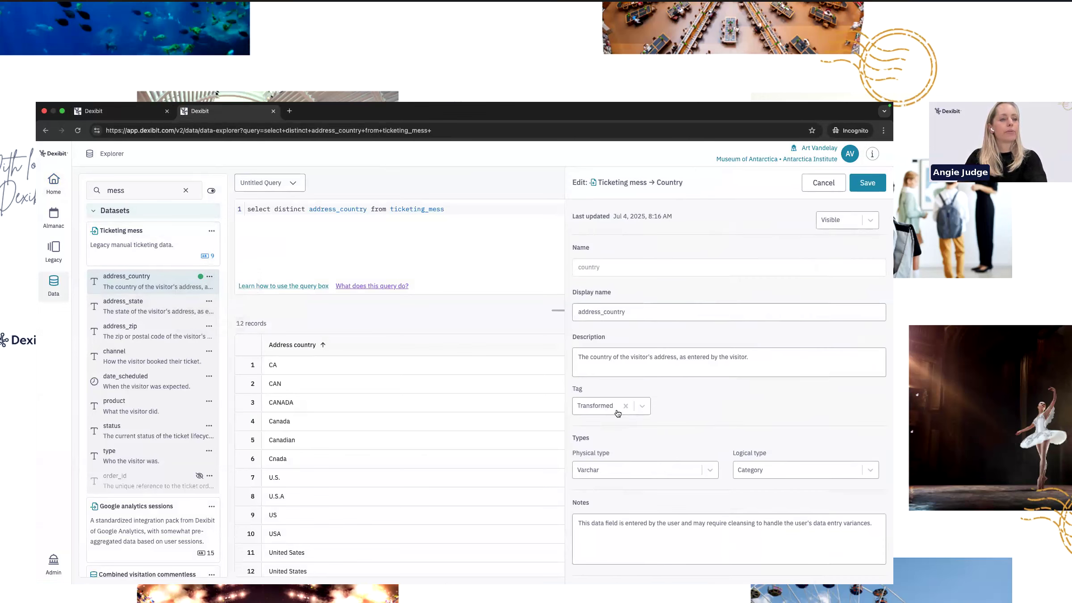
left_click(643, 407)
left_click(602, 485)
scroll(603, 393, "down", 5)
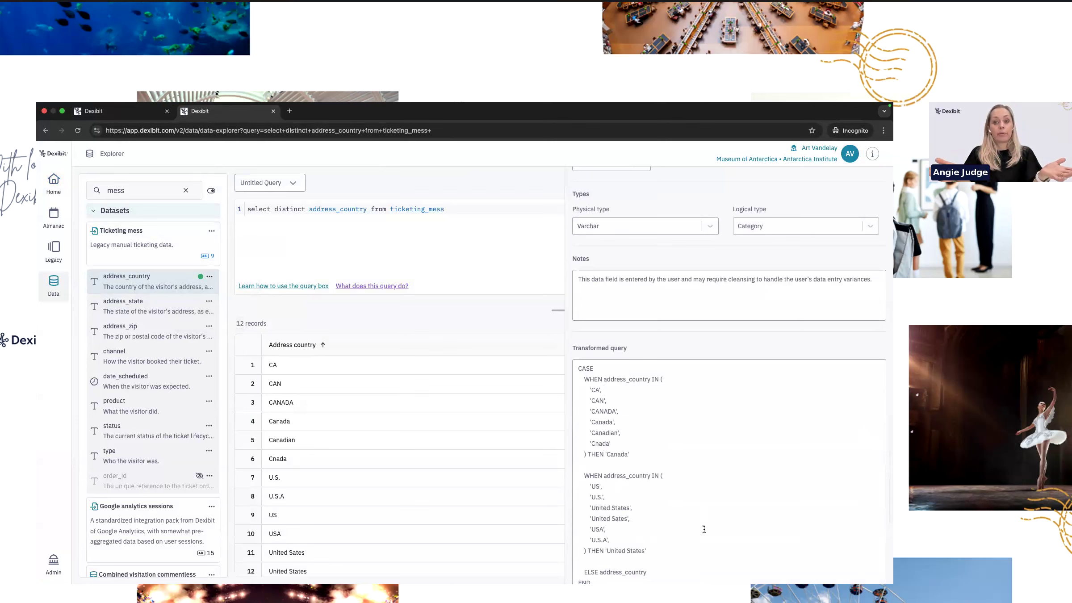
scroll(679, 467, "up", 5)
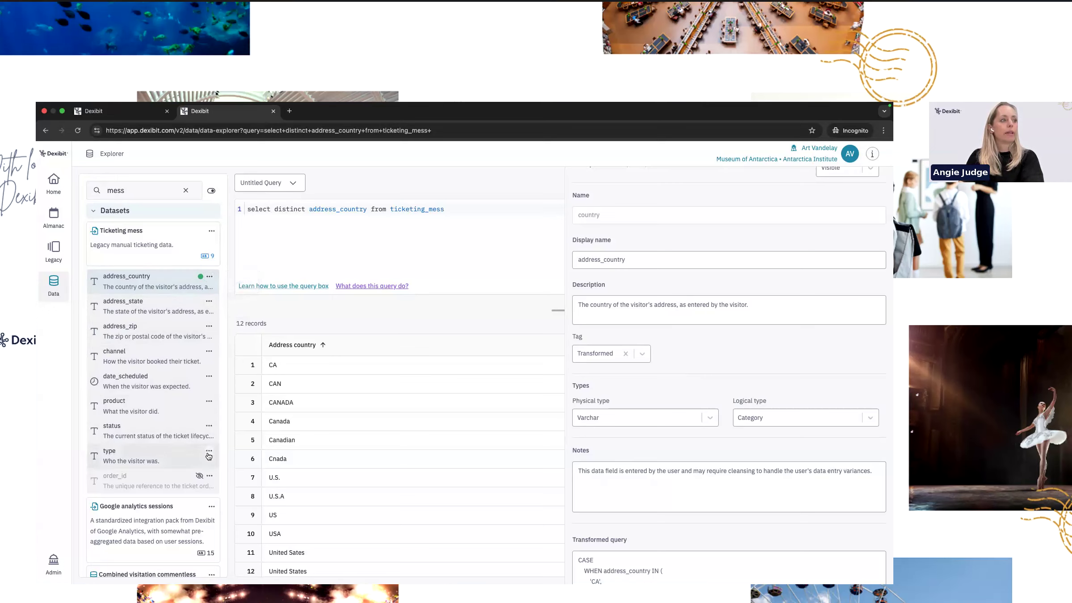
Close the field settings without saving and run "select distinct type from ticketing_mess" in the explorer.
left_click_drag(309, 209, 364, 210)
scroll(810, 176, "up", 3)
left_click(821, 181)
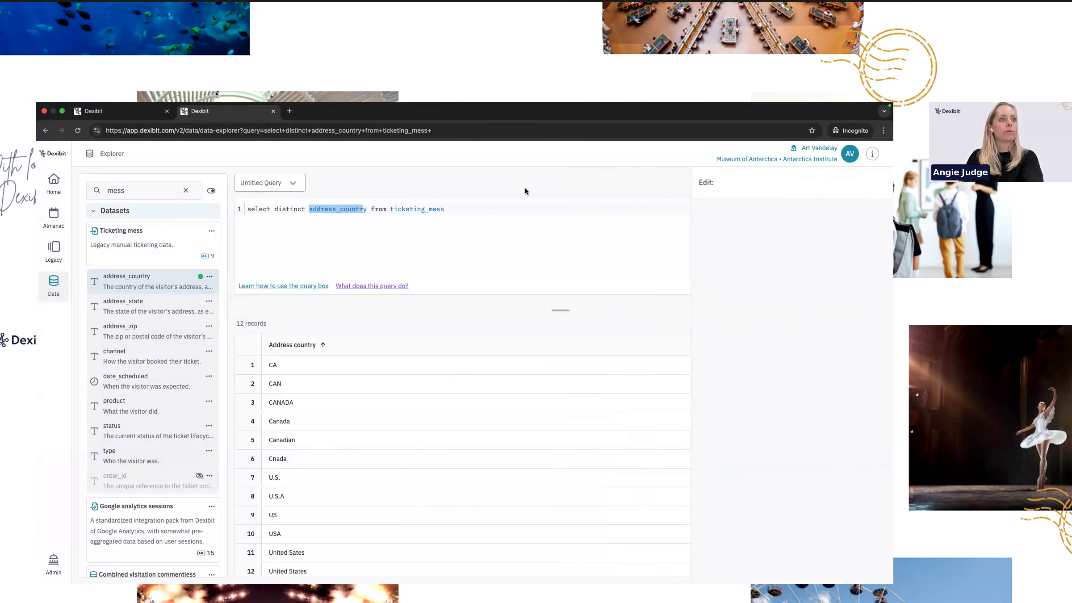
left_click(365, 209)
left_click_drag(366, 209, 309, 209)
type("type")
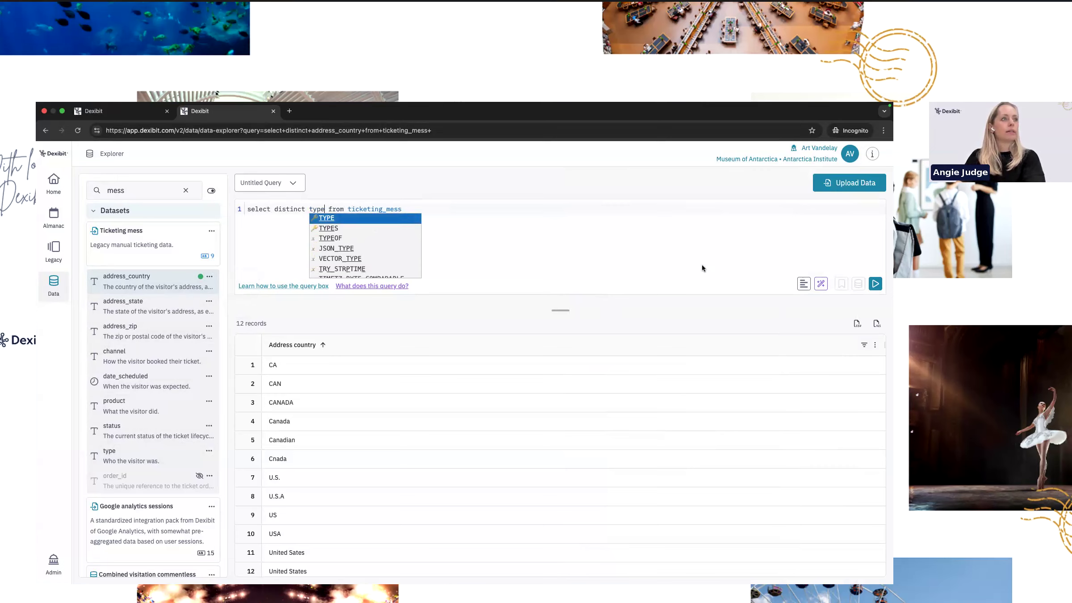
left_click(876, 283)
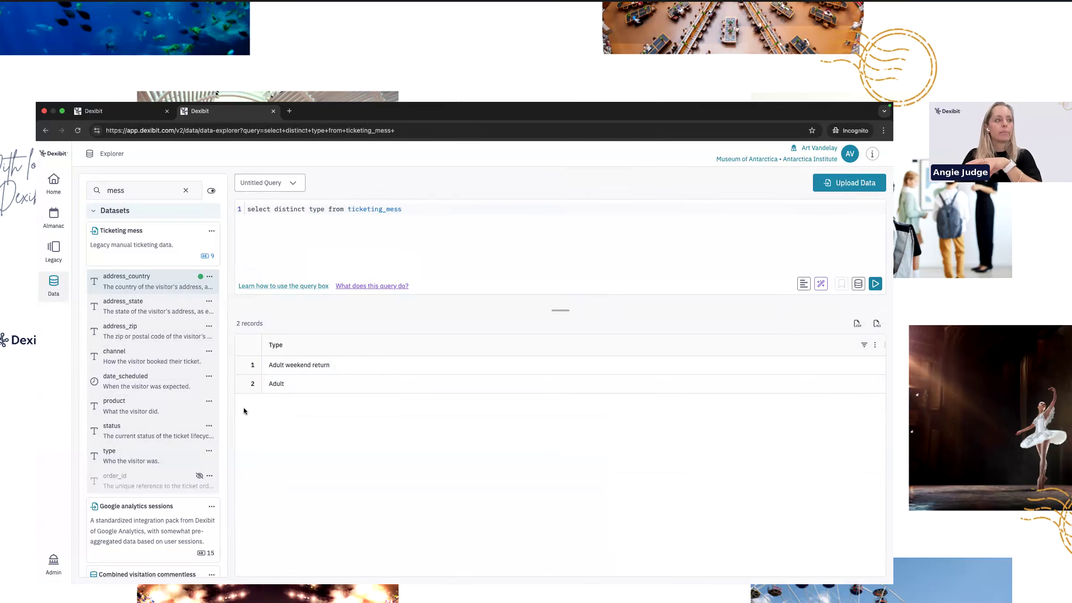
Return to the Data cleaning dashboard and examine how the transformed address country field is marked among the pie chart's grouping options.
left_click(209, 276)
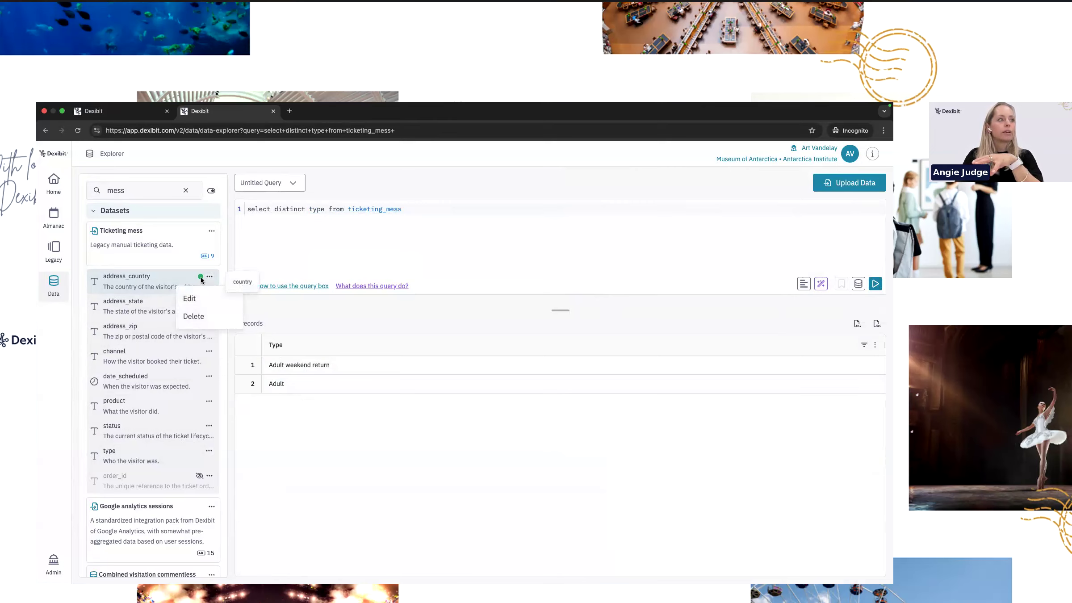
left_click(170, 286)
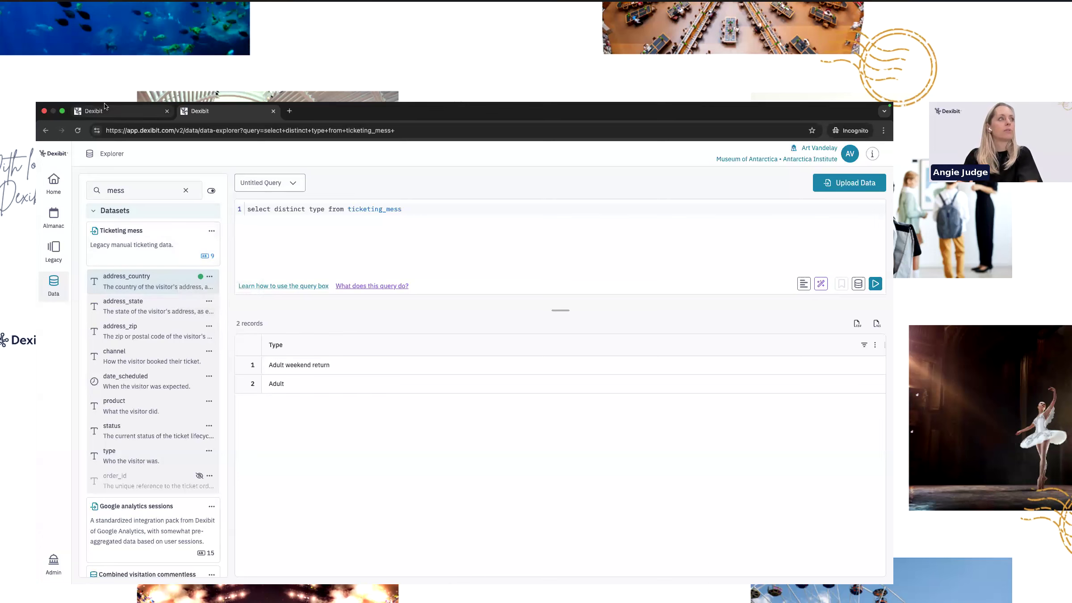
left_click(106, 124)
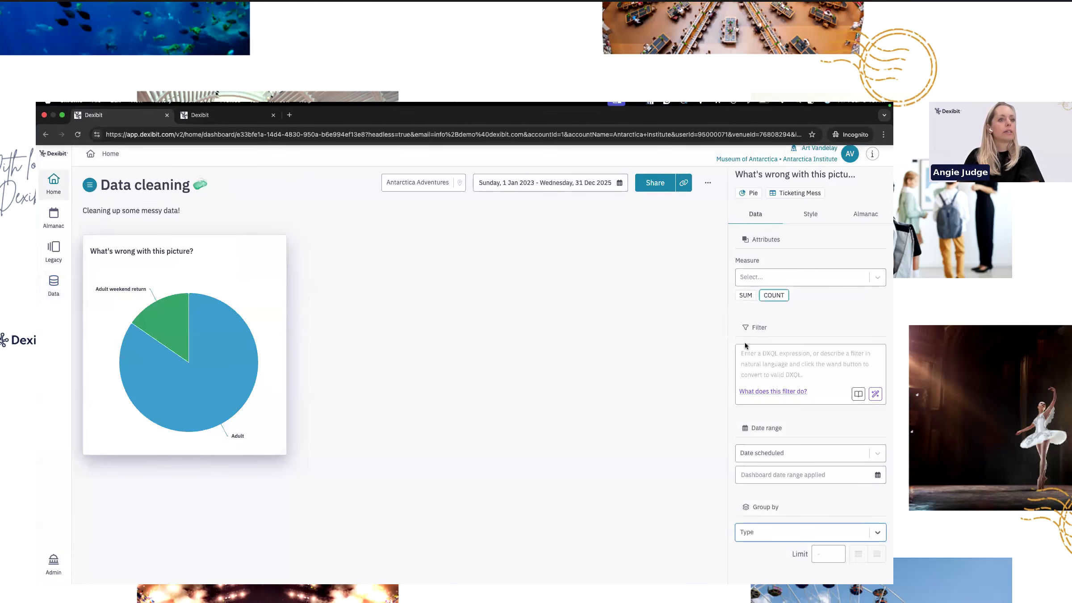
left_click(785, 538)
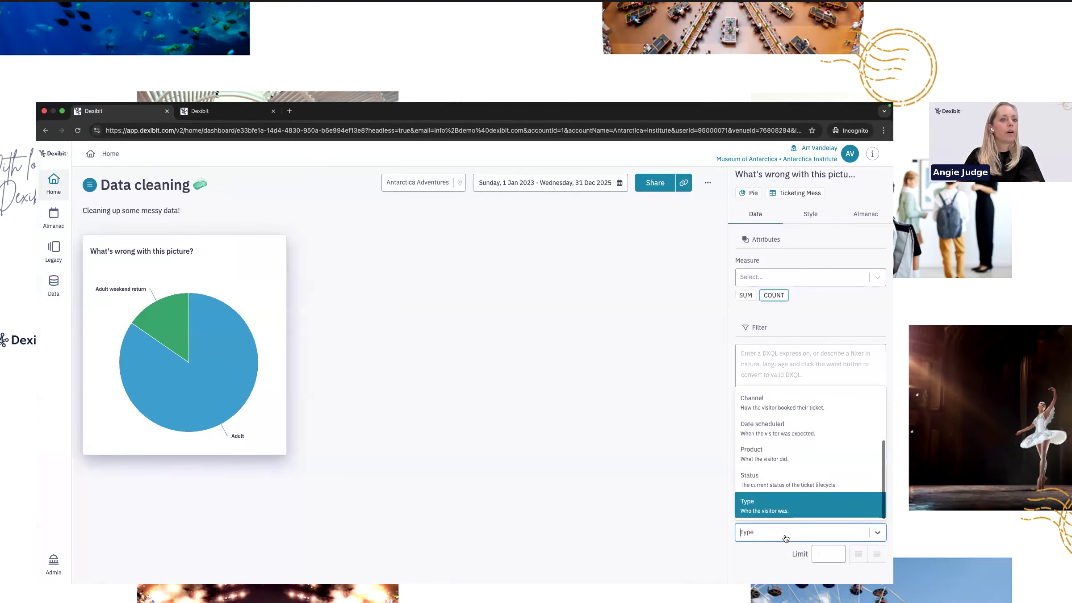
scroll(789, 468, "up", 4)
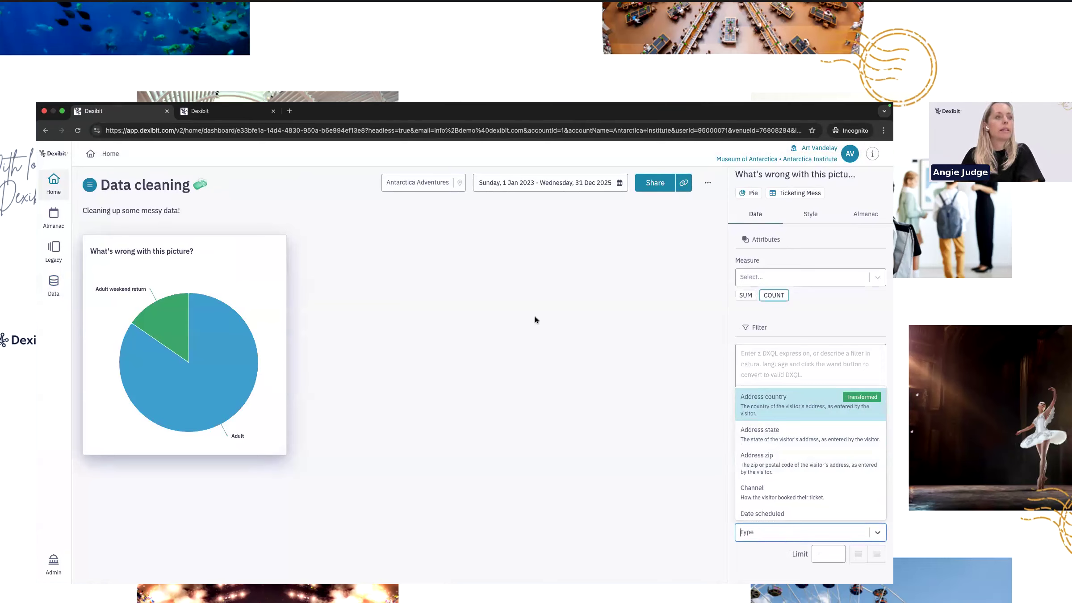
Reopen the address_country field's settings in the data explorer and review its notes and transformed query.
left_click(223, 115)
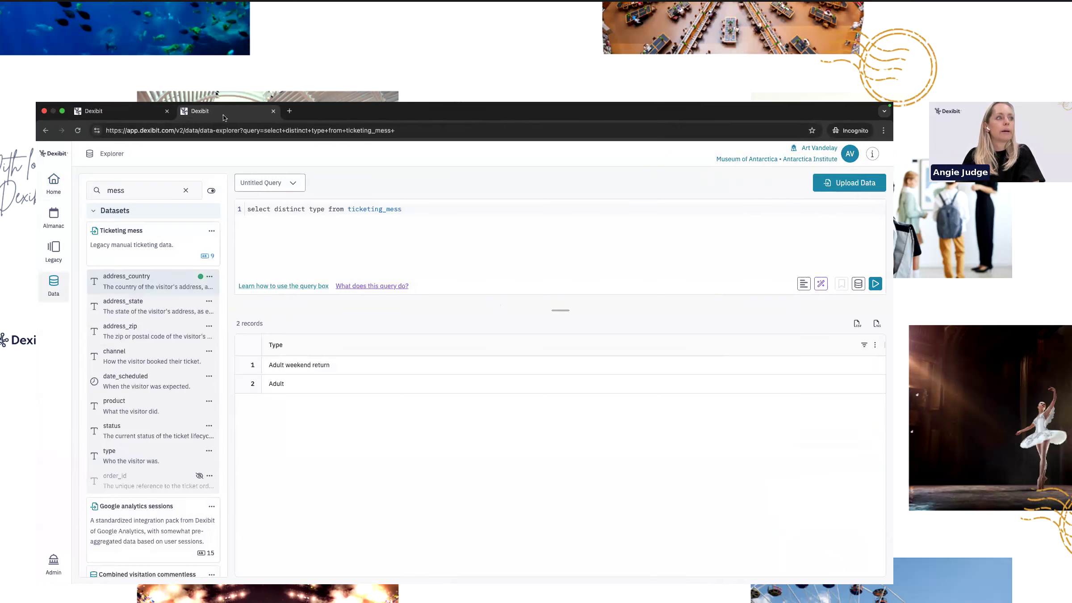
left_click(209, 277)
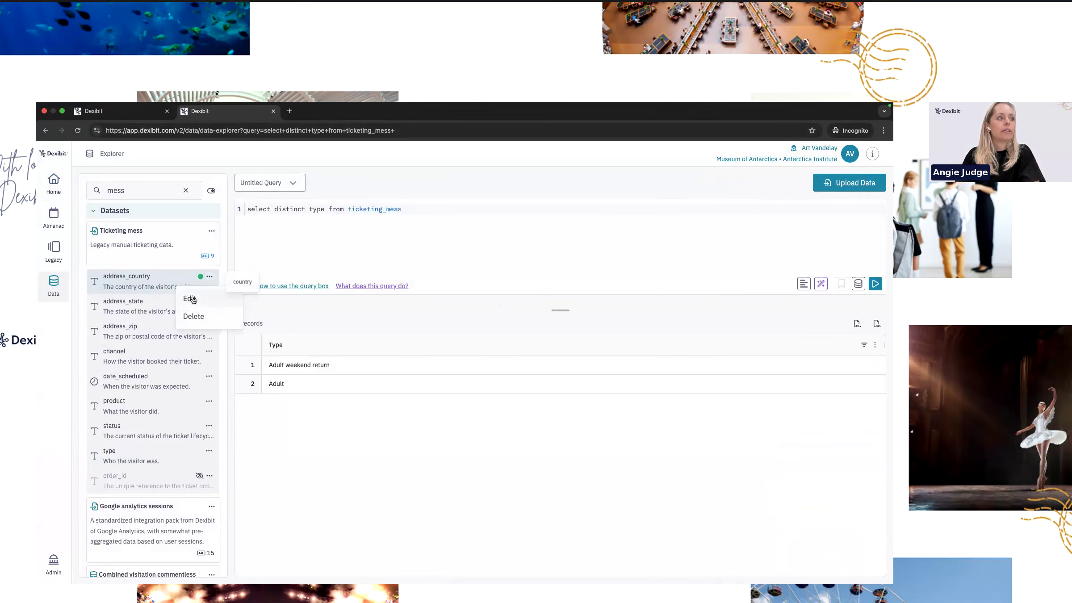
left_click(214, 298)
scroll(684, 540, "down", 3)
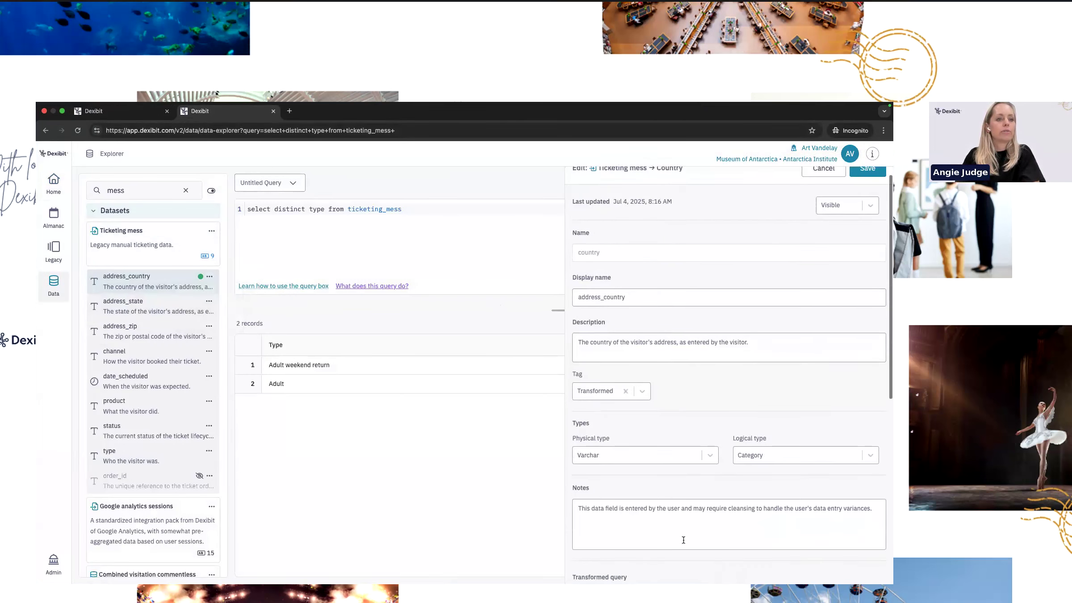
scroll(683, 540, "down", 3)
scroll(626, 500, "up", 5)
left_click_drag(579, 503, 873, 509)
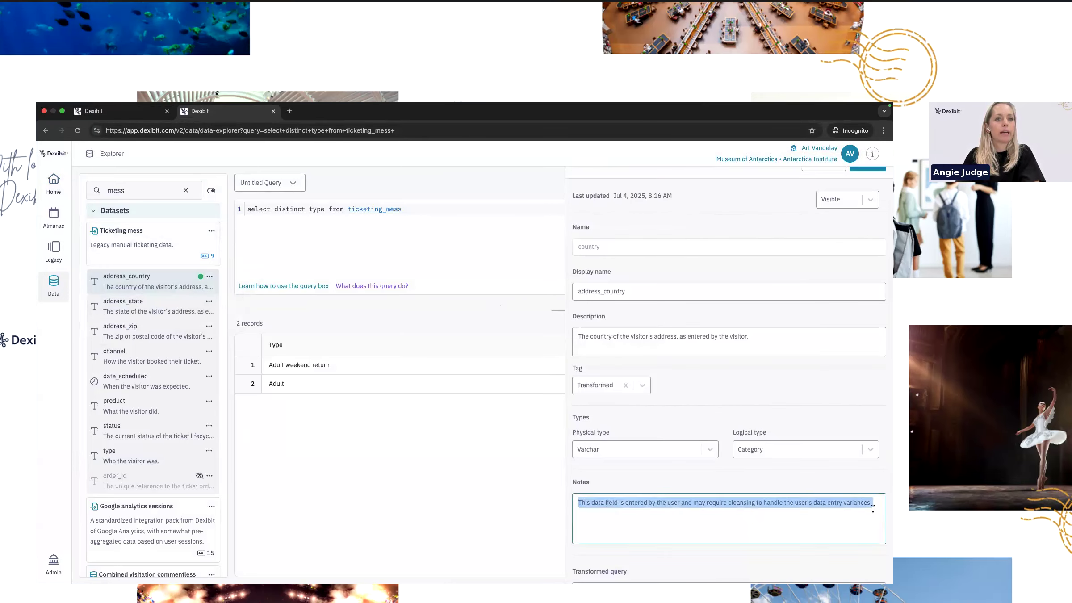
scroll(808, 551, "down", 4)
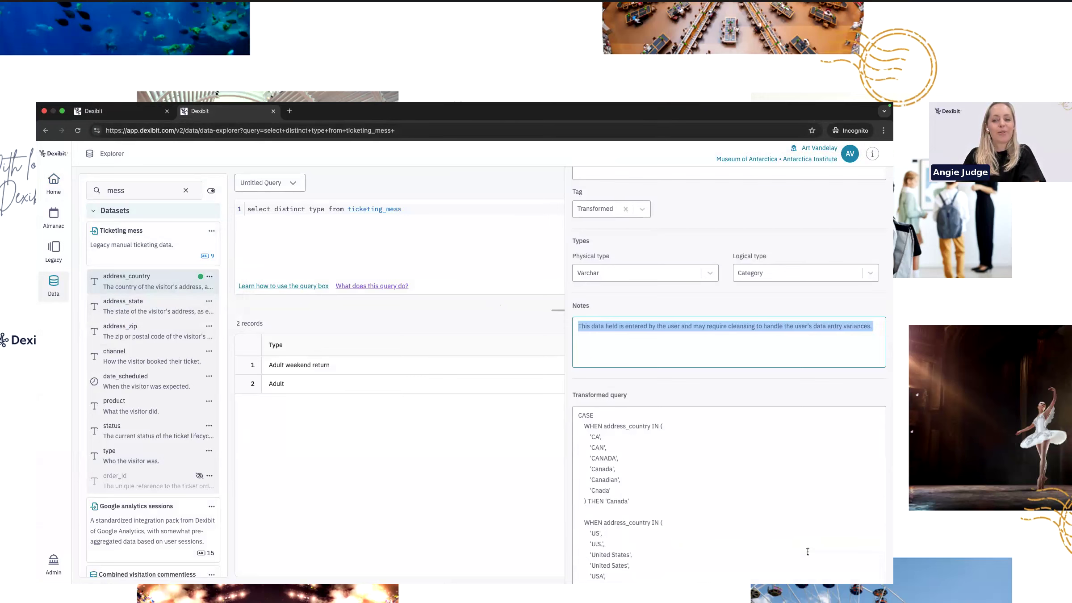
scroll(807, 551, "down", 2)
left_click_drag(685, 350, 700, 495)
scroll(700, 495, "up", 7)
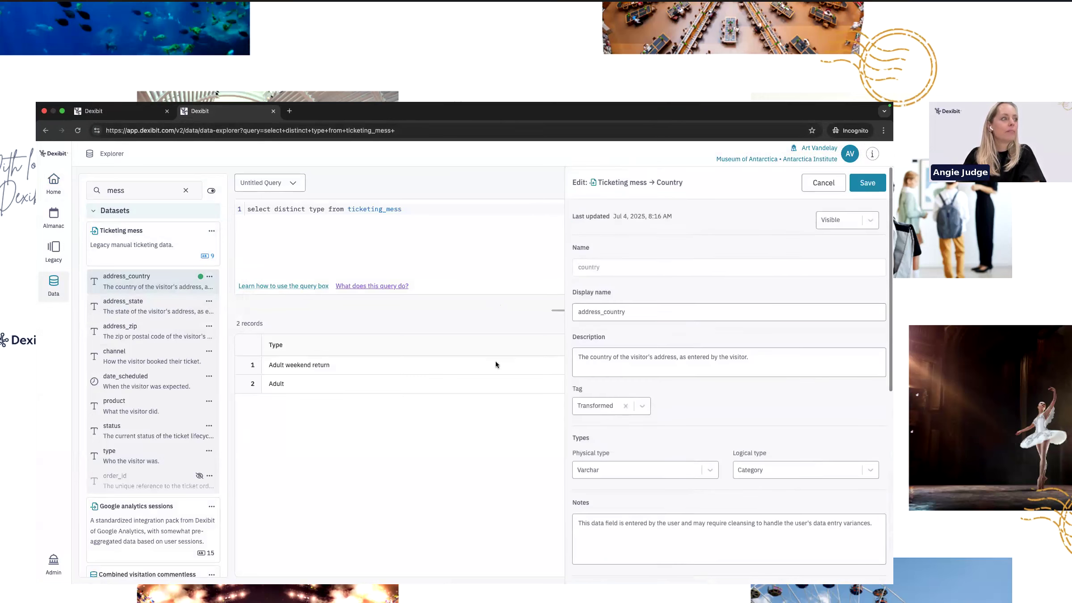
Add a derived metric to the Ticketing mess dataset with type_simplified as both its name and display name.
left_click(209, 451)
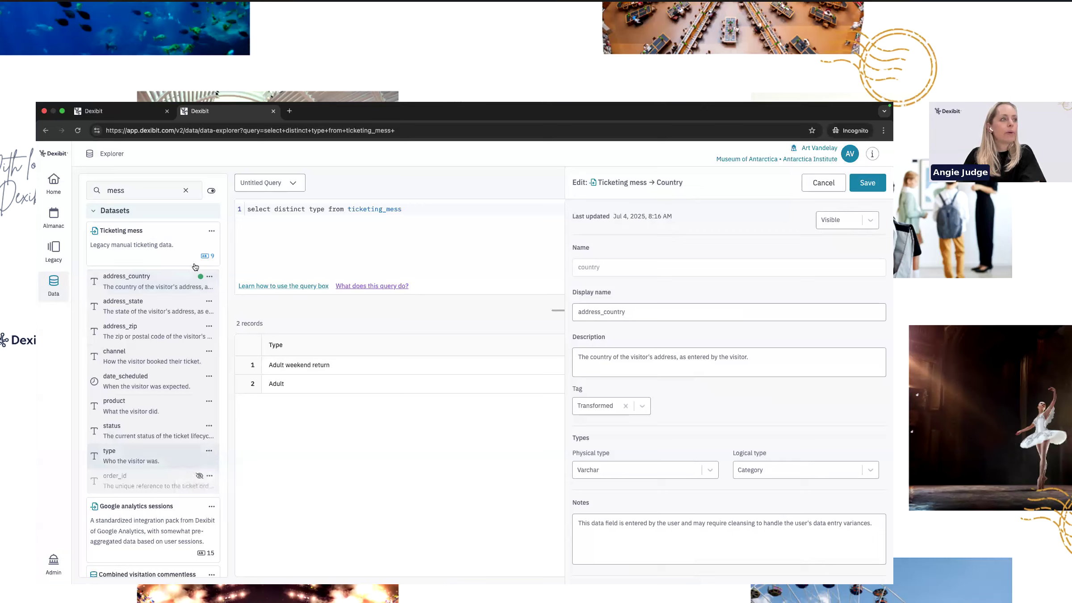
left_click(212, 231)
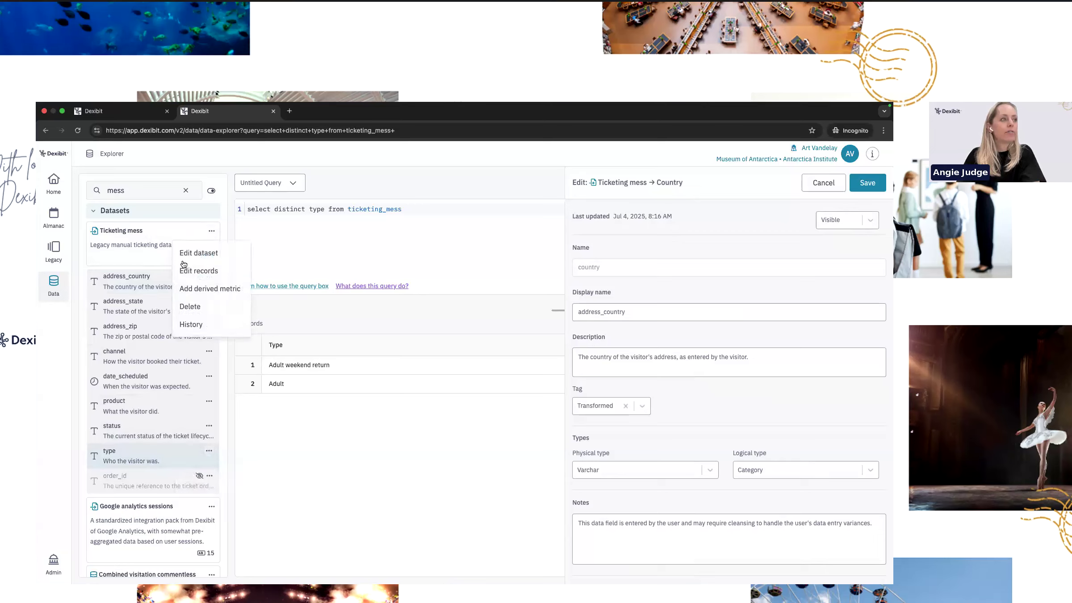
left_click(210, 289)
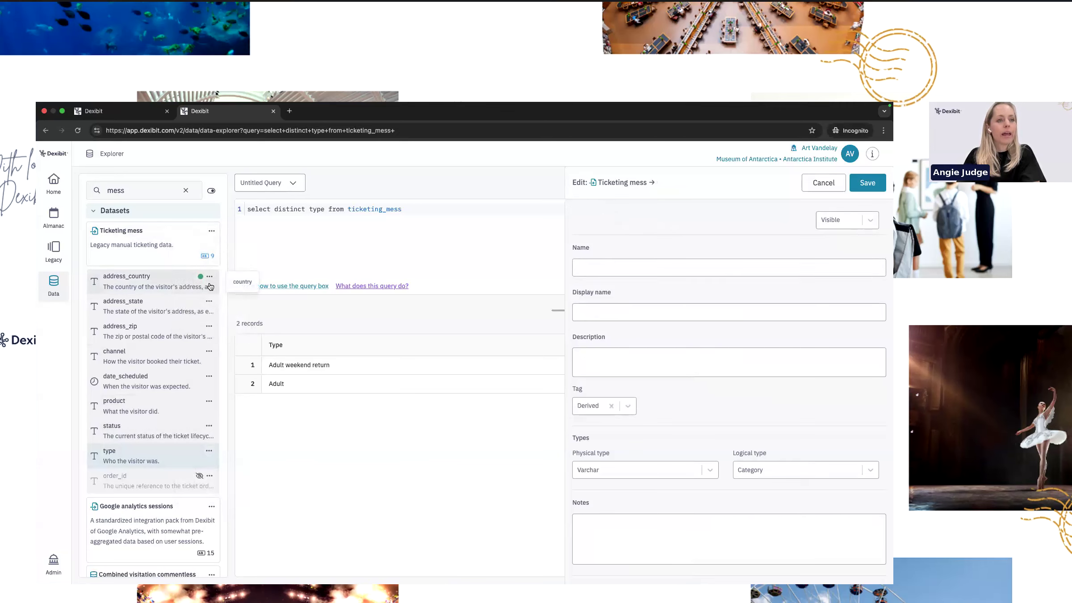
left_click(580, 267)
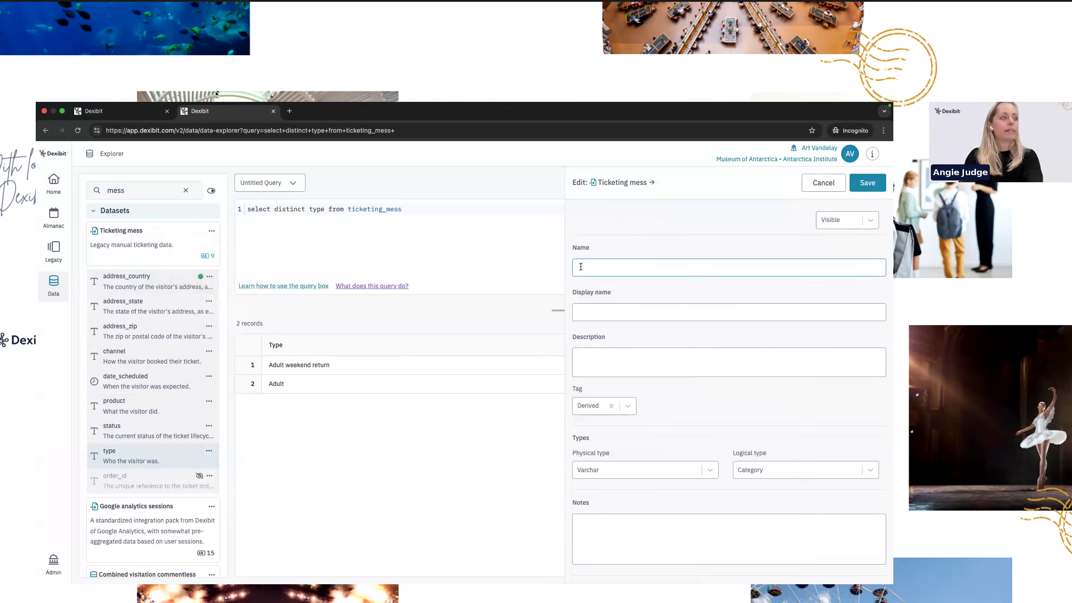
type("type_si")
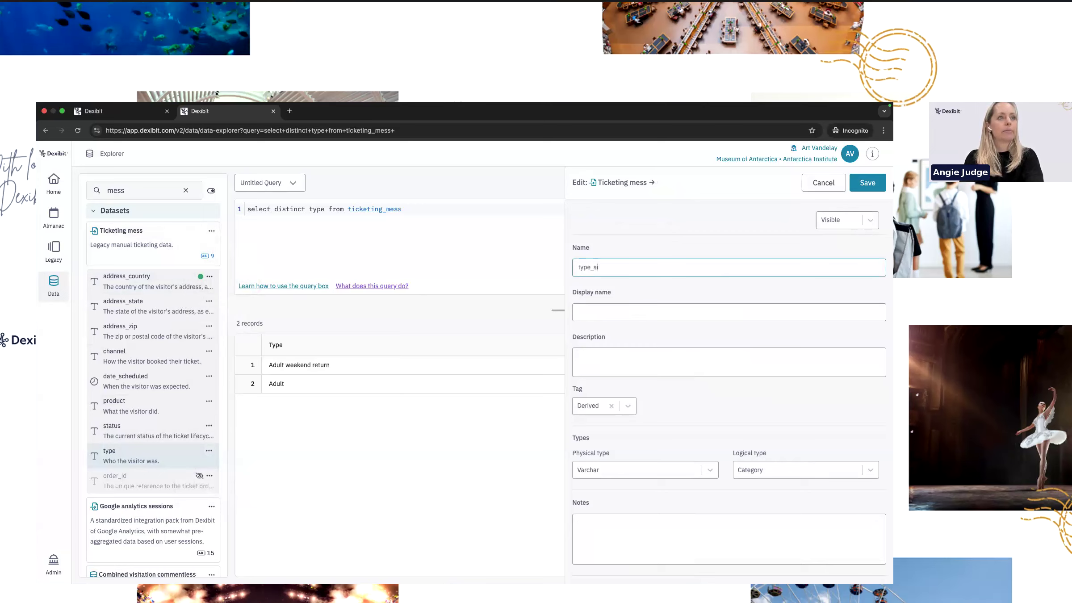
type("mplified")
key("Tab")
key("shift+Tab")
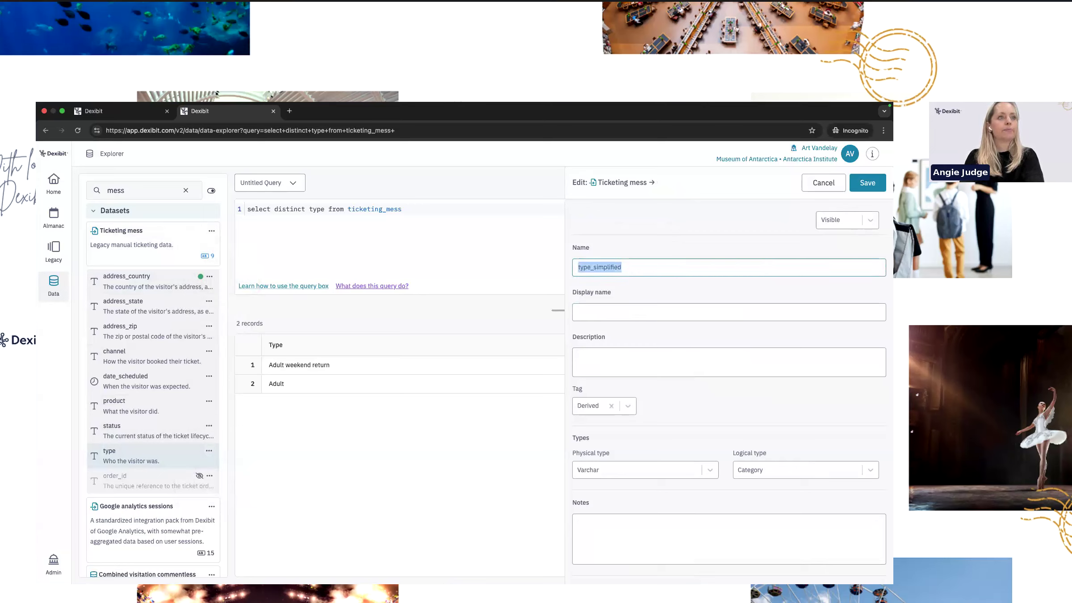
key("Tab")
key("Tab")
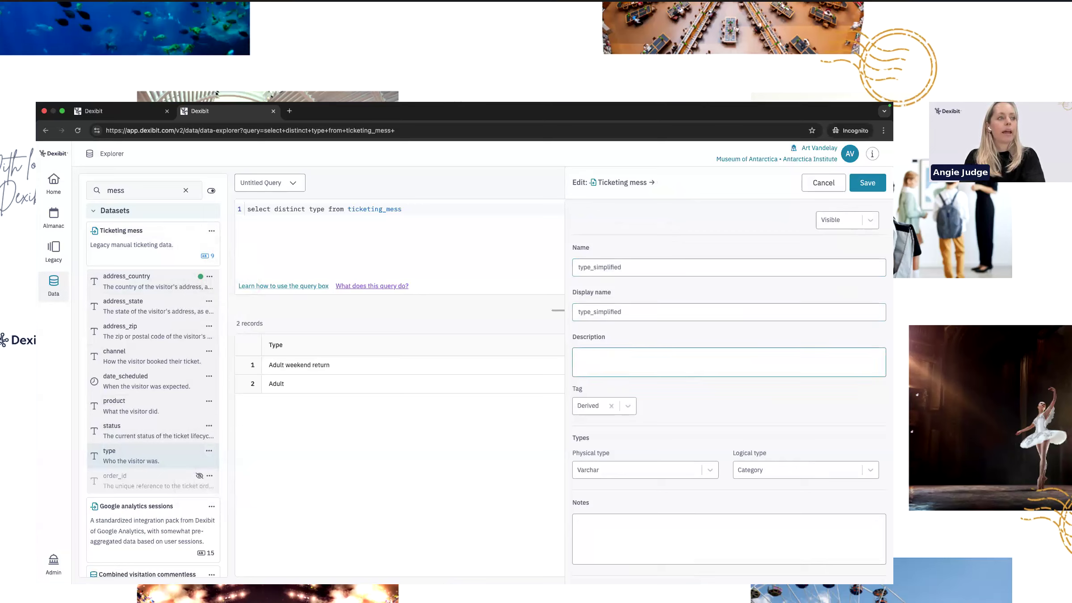
Describe the derived metric as "Who the visitor was, categorized at a high level.".
type("Who")
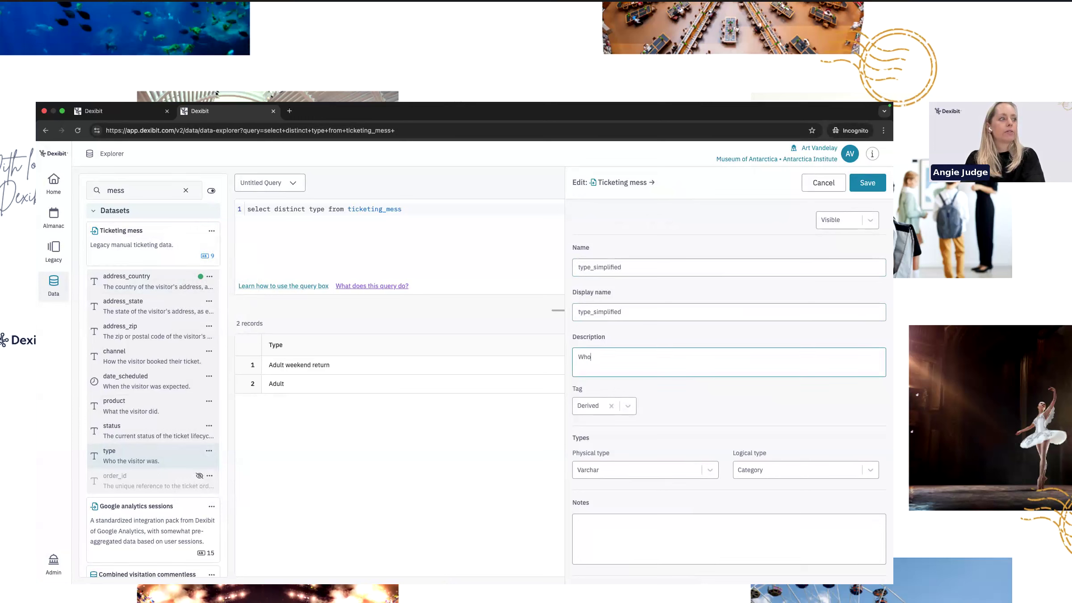
type(" the visitor was")
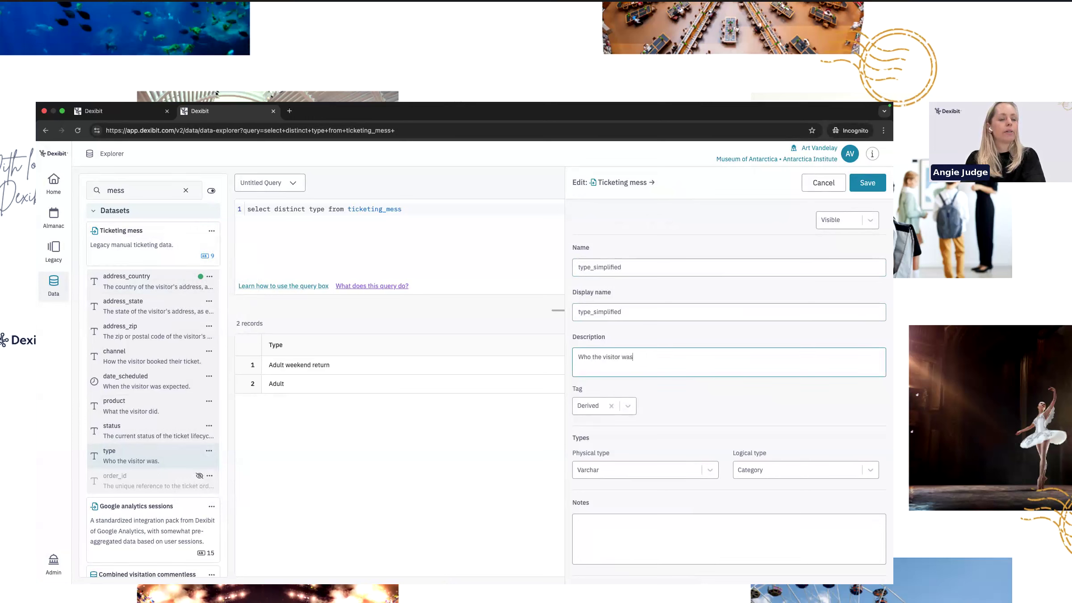
type(", class")
key("BackSpace")
key("BackSpace")
key("BackSpace")
key("BackSpace")
type("ateg")
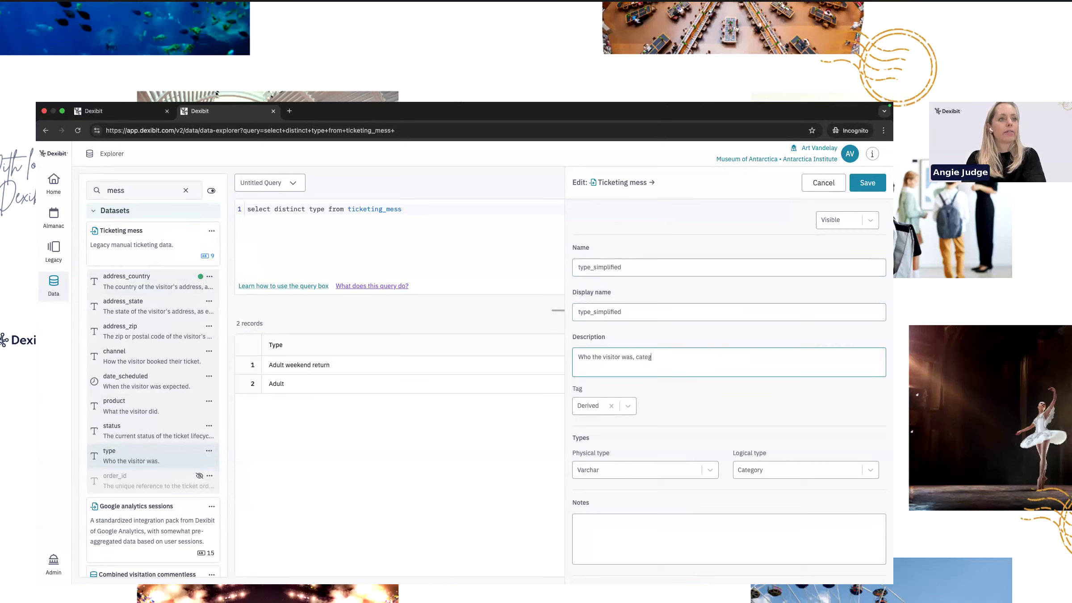
type("orized at a high levle")
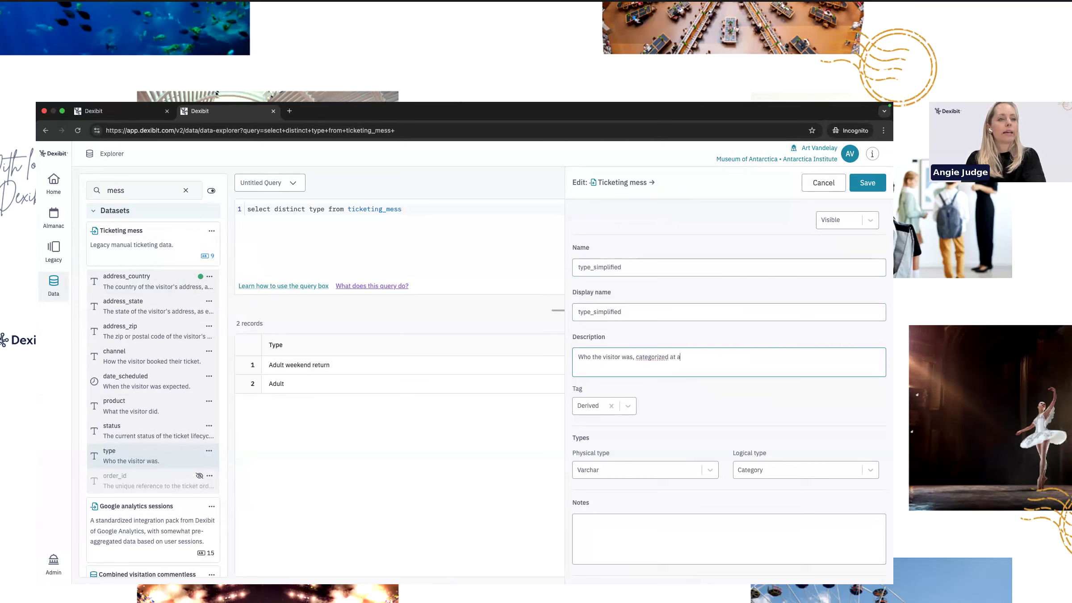
key("BackSpace")
key("BackSpace")
type("ek.")
key("BackSpace")
type("level.")
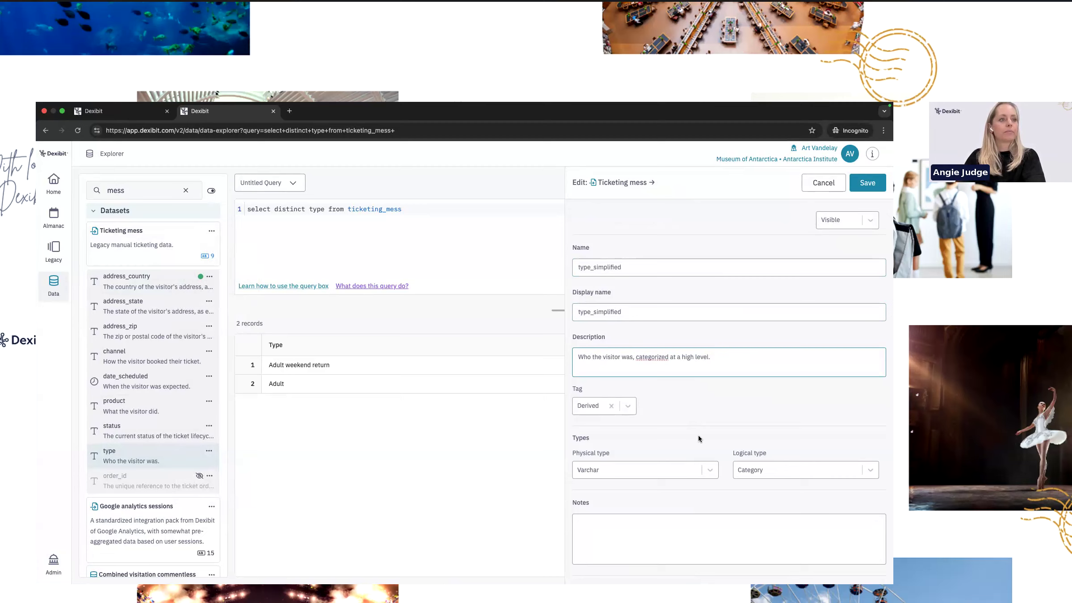
Draft the derived metric query and have it converted to CASE WHEN type = 'Adult' THEN 'Adult' ELSE type END.
scroll(699, 440, "down", 3)
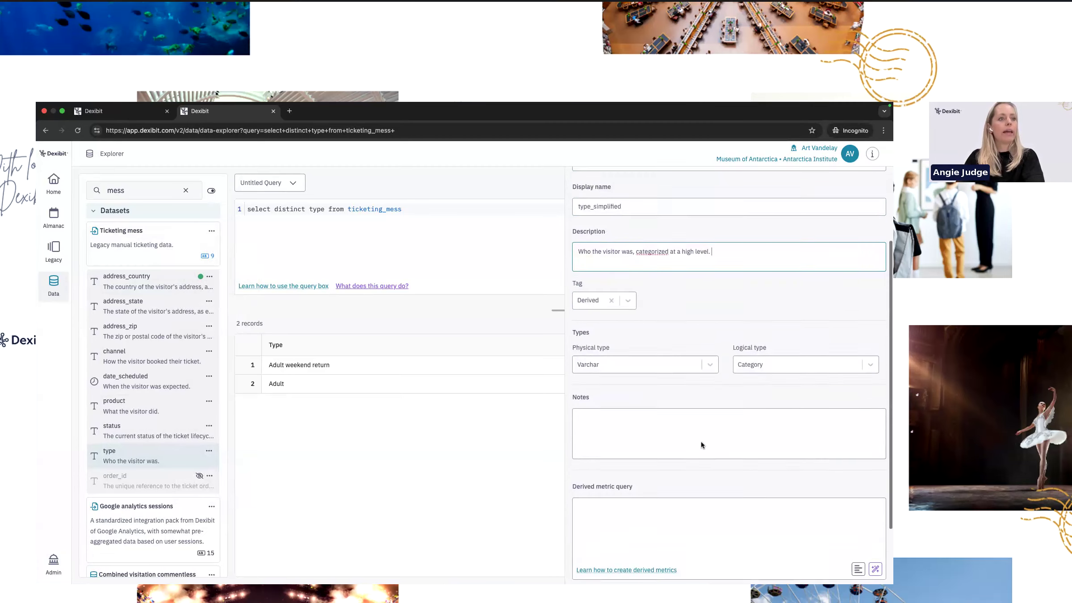
left_click(663, 470)
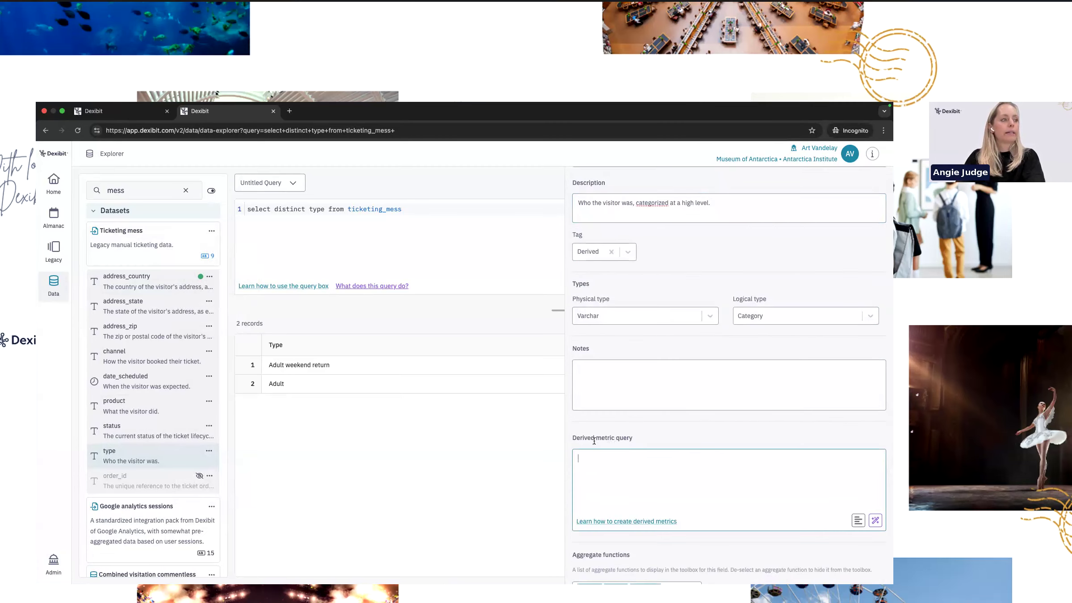
type("case wheyn")
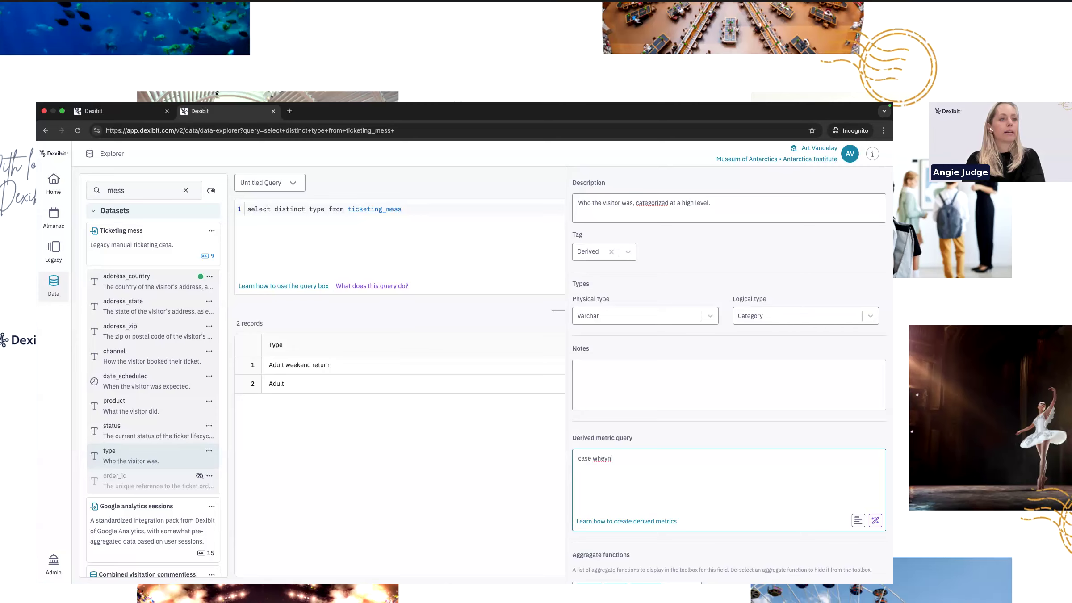
type(" type like 'adult' then 'Adult' else type end")
key("ctrl+a")
left_click(877, 523)
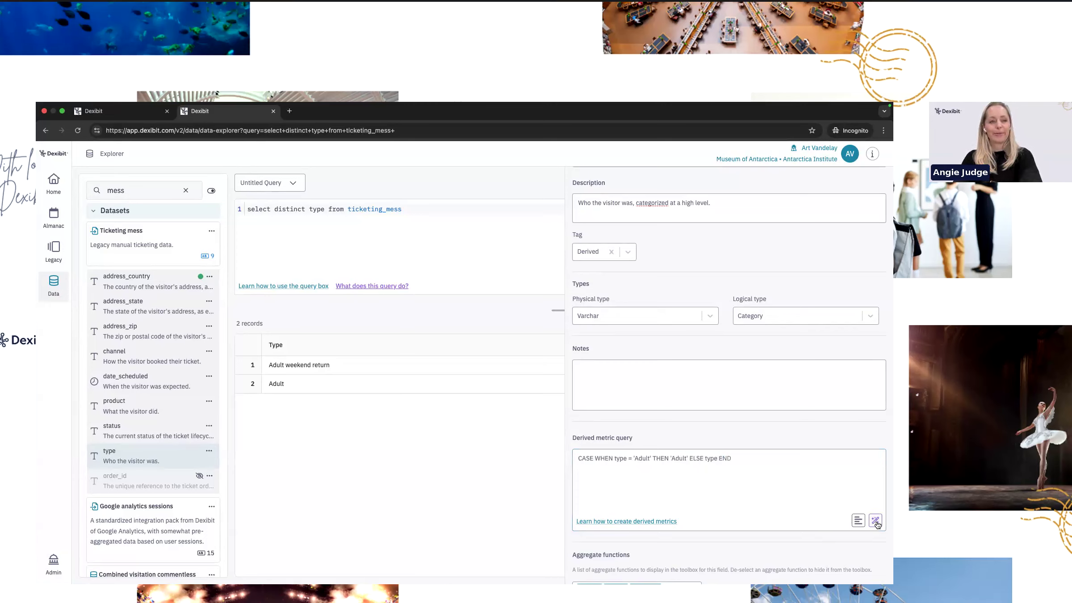
scroll(670, 449, "up", 5)
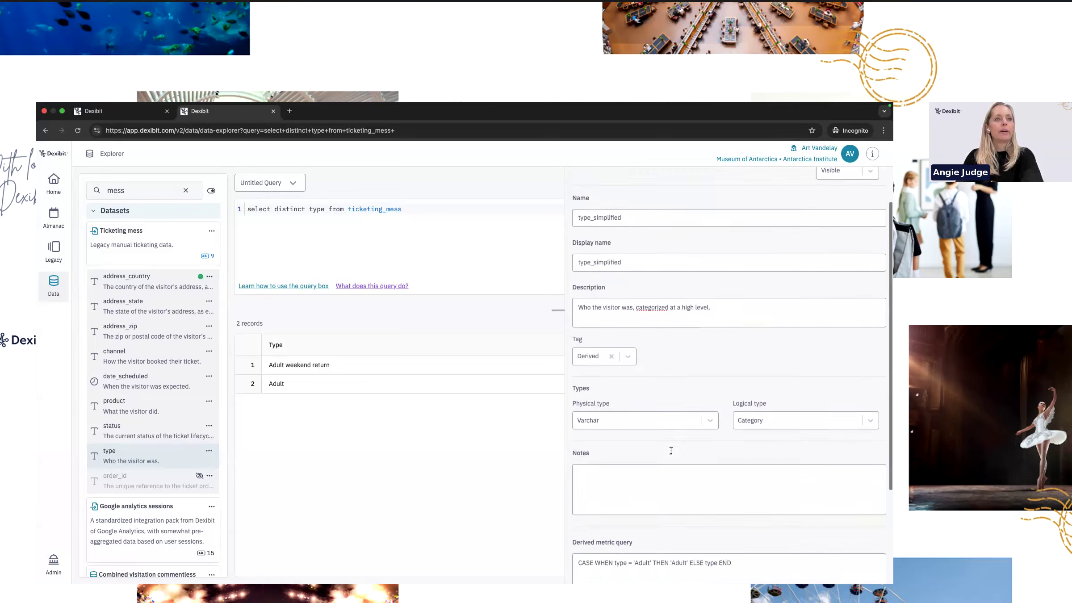
Save the type_simplified derived metric in the Ticketing mess dataset.
left_click(858, 188)
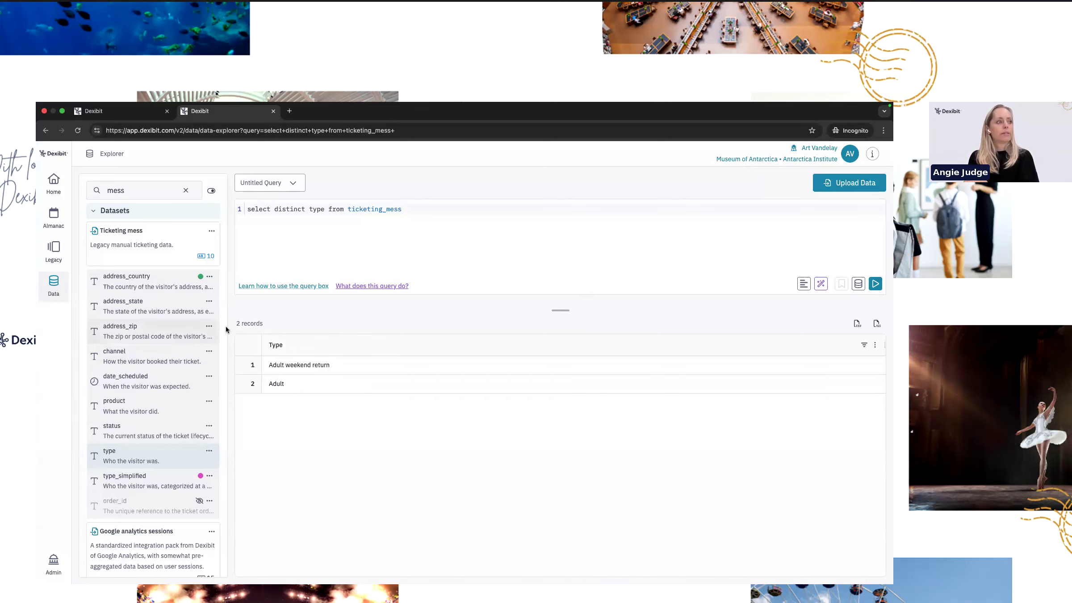
Open the address_zip field of the Ticketing mess dataset for editing and tag it as Enriched.
left_click(210, 326)
left_click(210, 327)
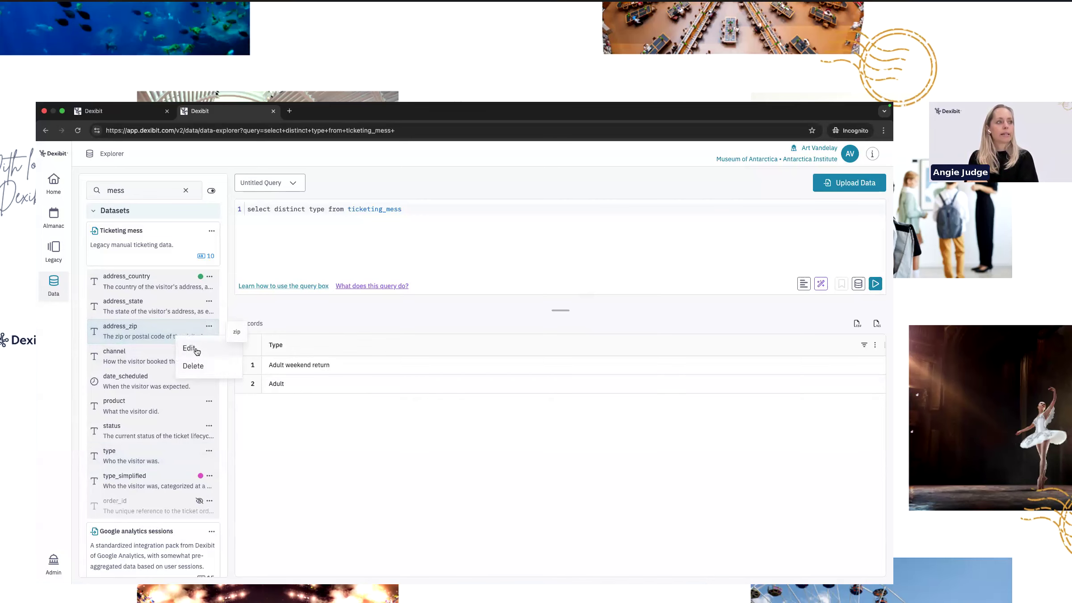
left_click(197, 350)
left_click(604, 406)
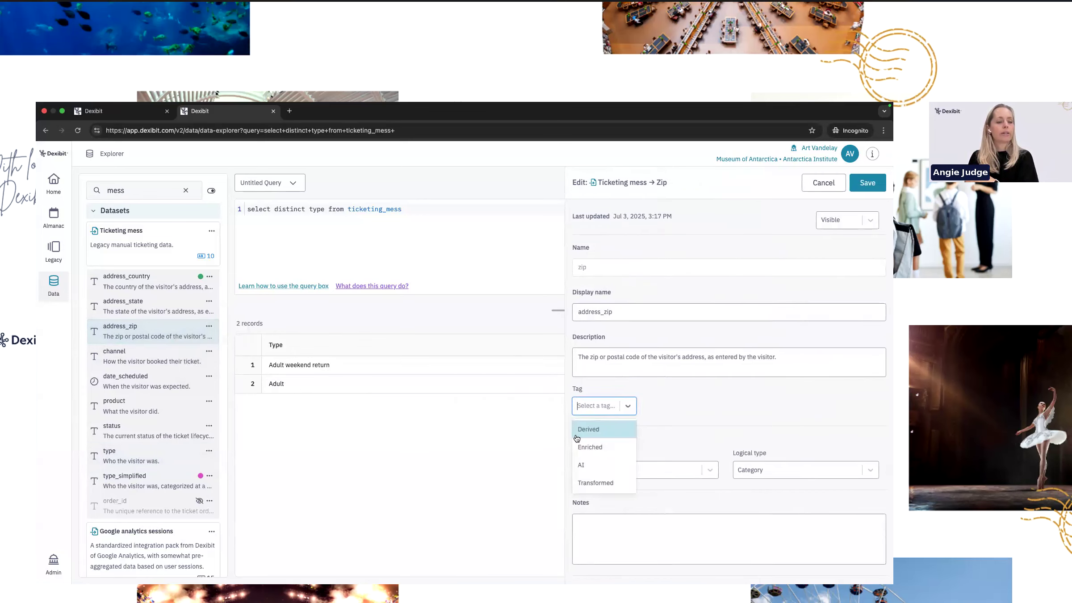
left_click(587, 448)
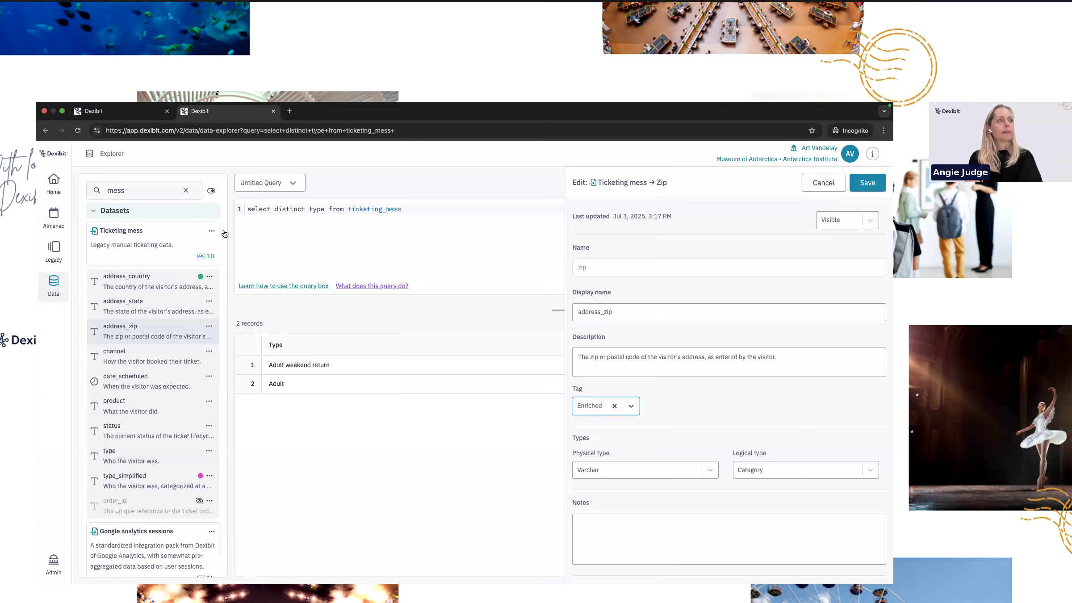
Switch to the Data cleaning dashboard and group the pie chart by Address zip.
left_click(144, 113)
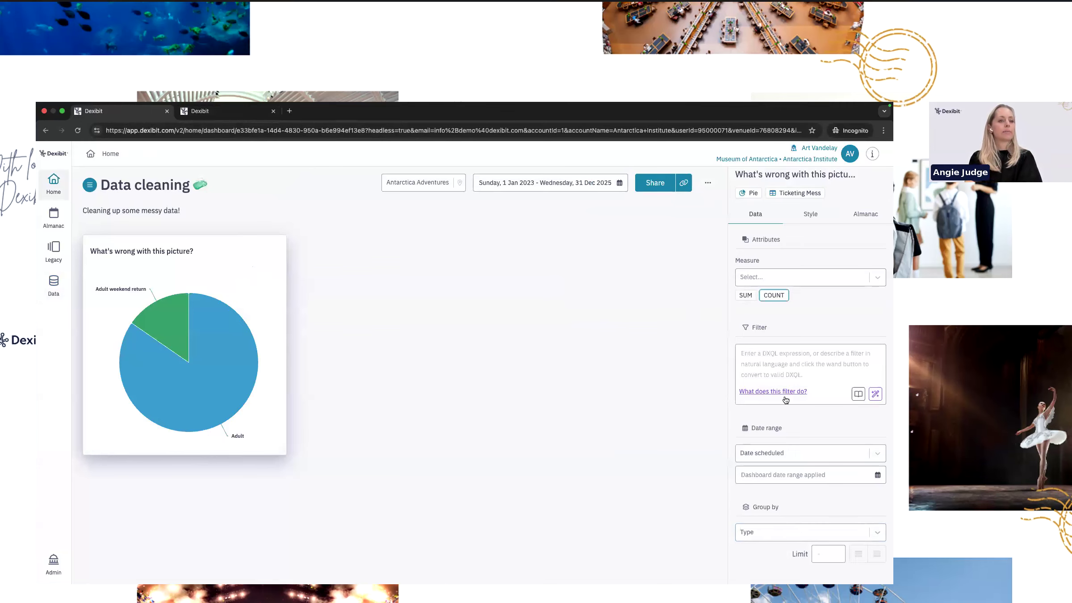
left_click(766, 535)
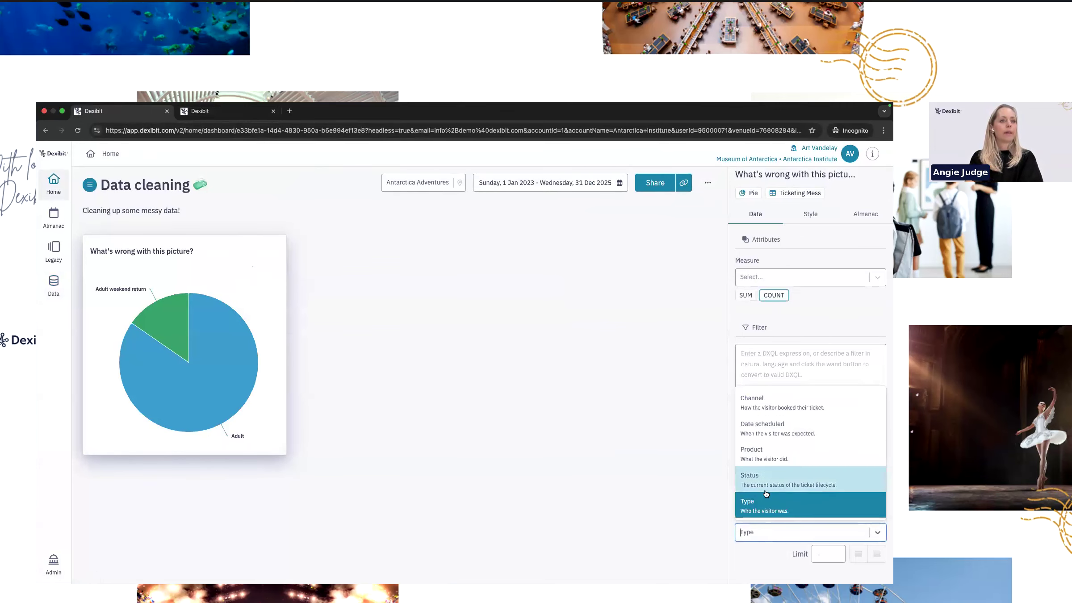
scroll(766, 493, "up", 5)
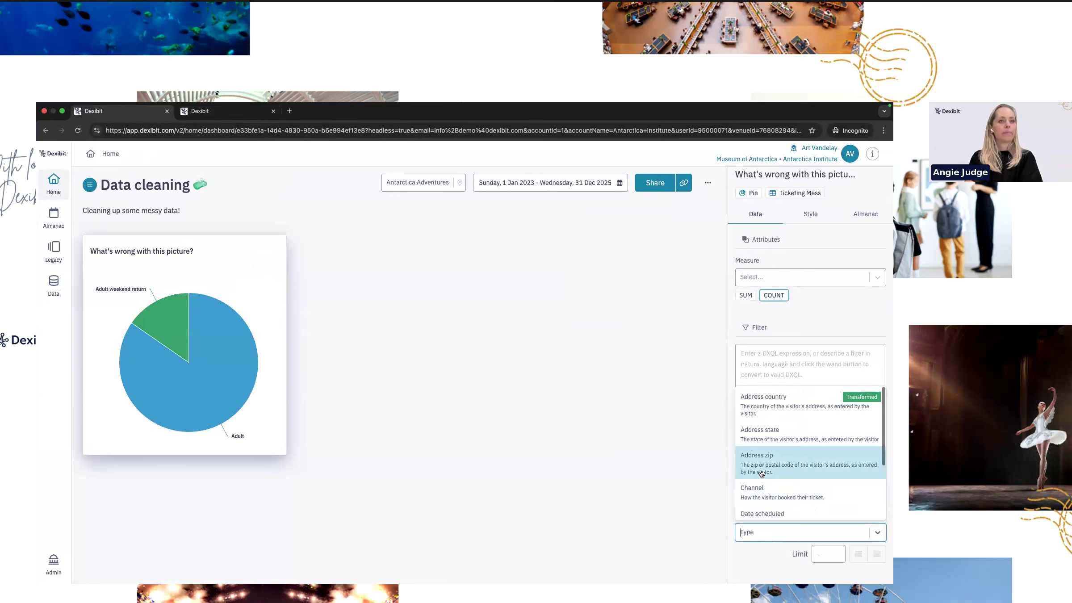
left_click(761, 473)
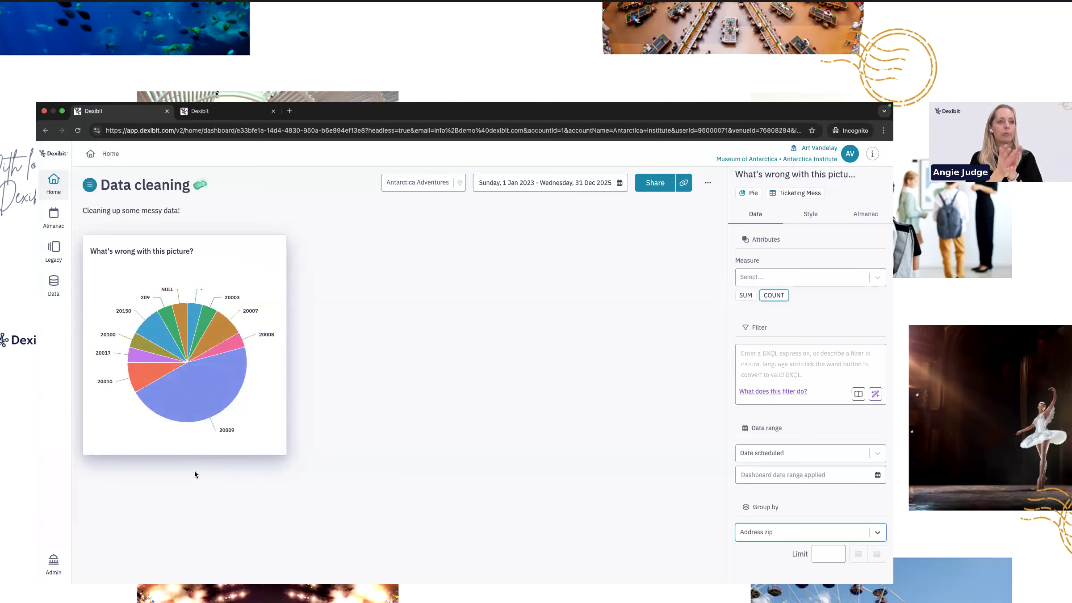
Filter the pie chart with address_zip <> '-' to exclude dash placeholder values.
left_click(765, 359)
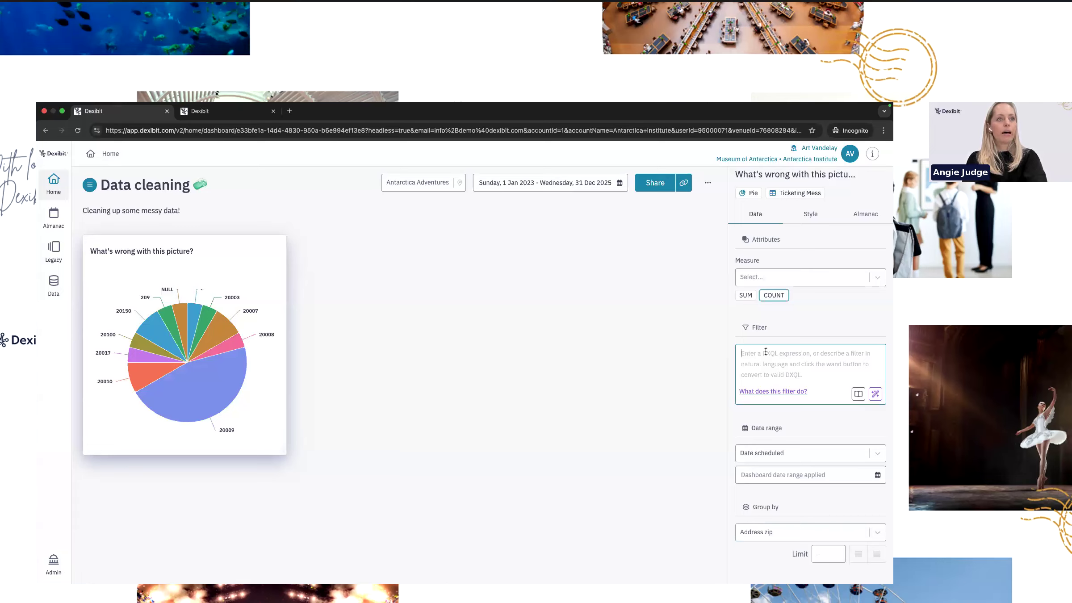
type("address_zio")
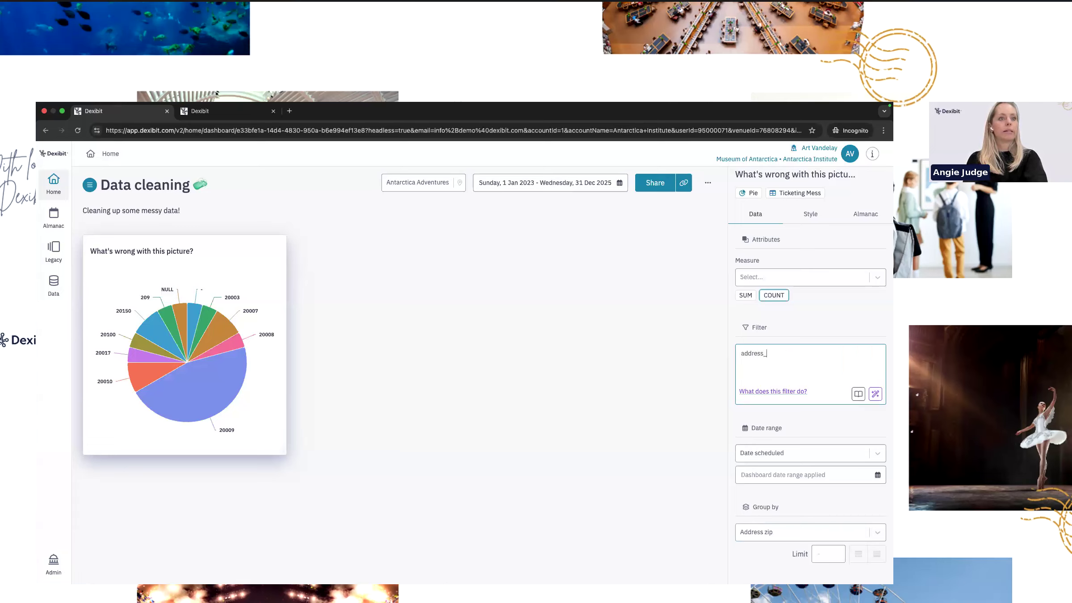
key("BackSpace")
type("p no")
key("BackSpace")
key("BackSpace")
type("<> '0")
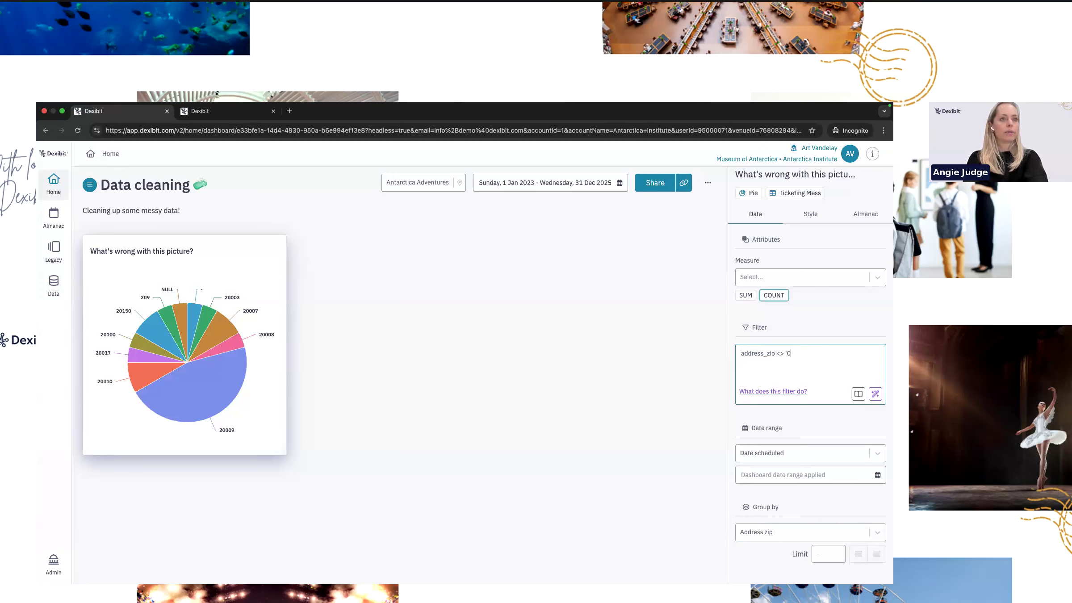
key("BackSpace")
key("BackSpace")
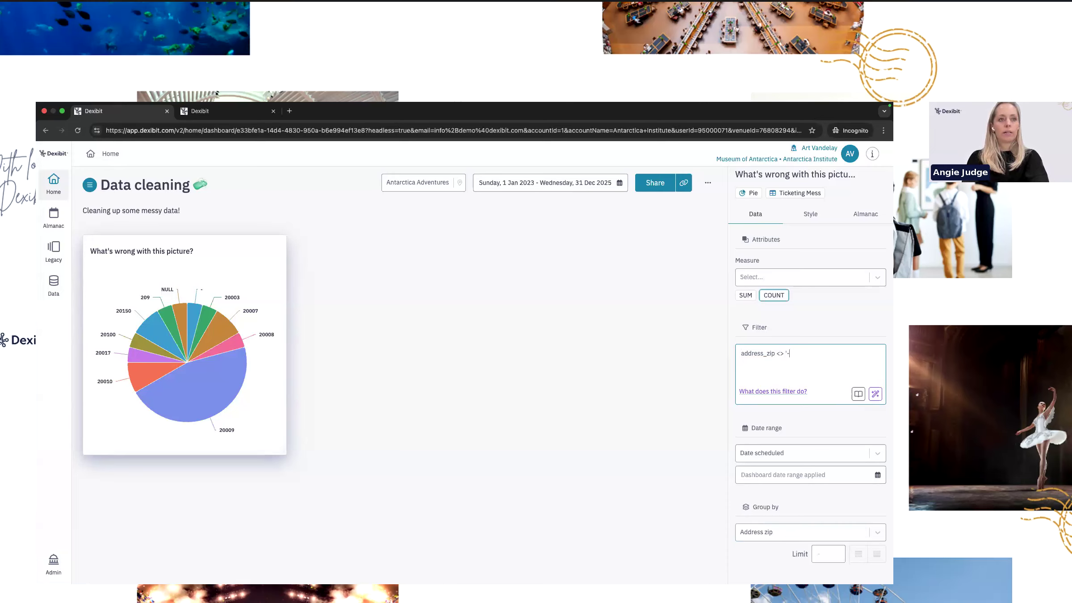
type("-")
left_click(650, 360)
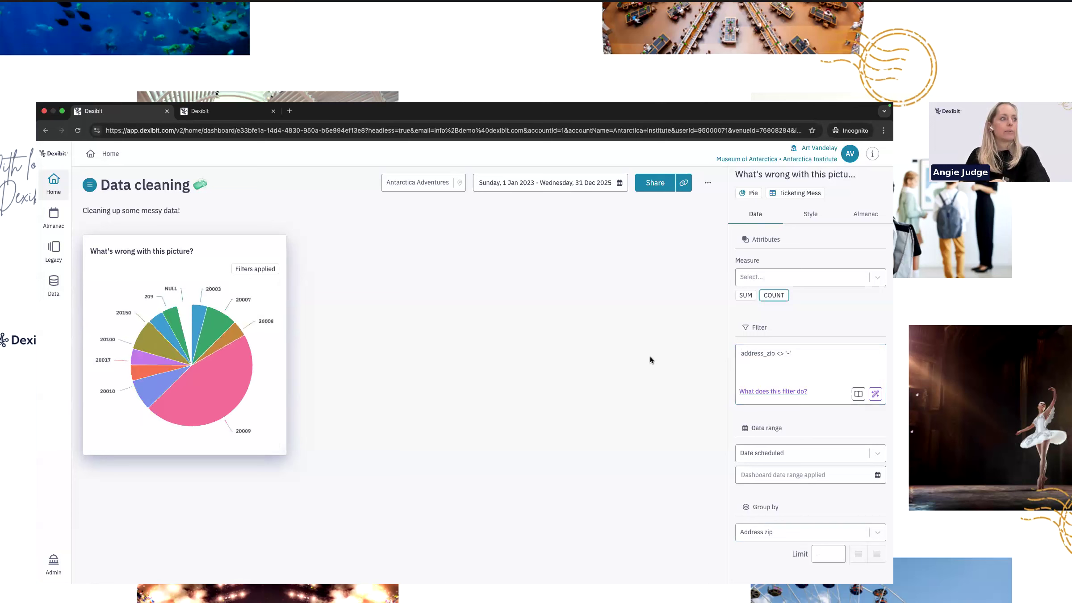
Extend the pie chart filter with the condition or address_zip <> 'NULL' and apply it.
left_click(821, 354)
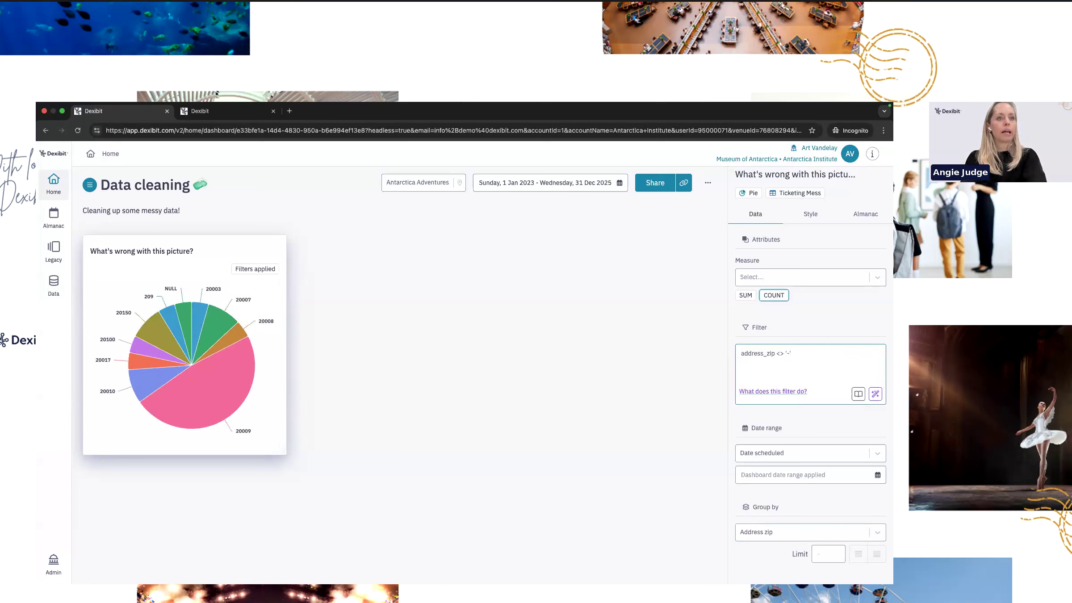
key("super+a")
key("super+c")
key("Right")
type("or")
key("super+v")
key("Delete")
type("NULL")
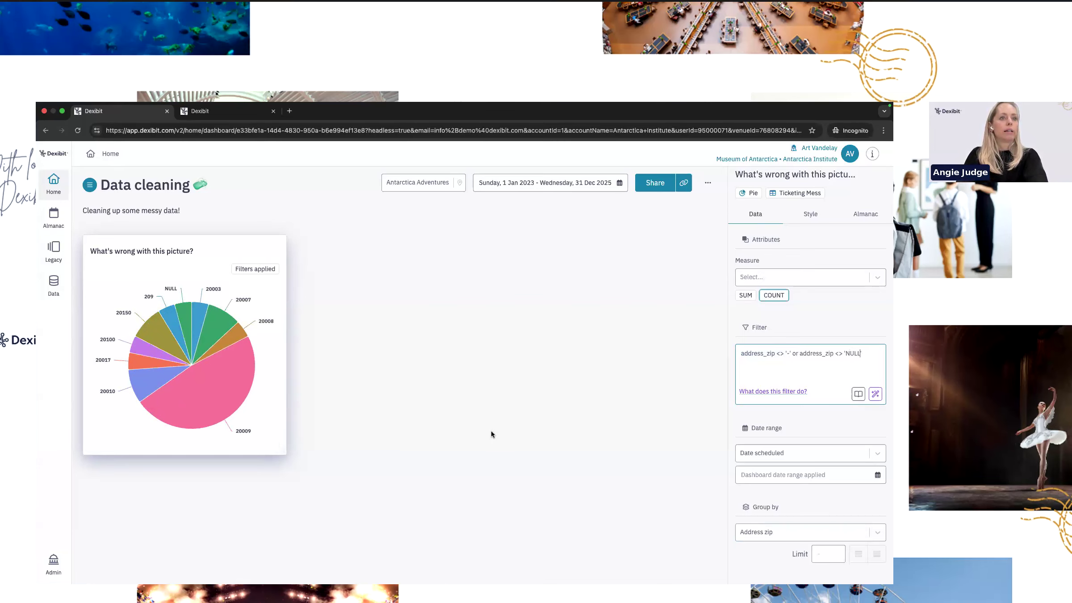
left_click(491, 431)
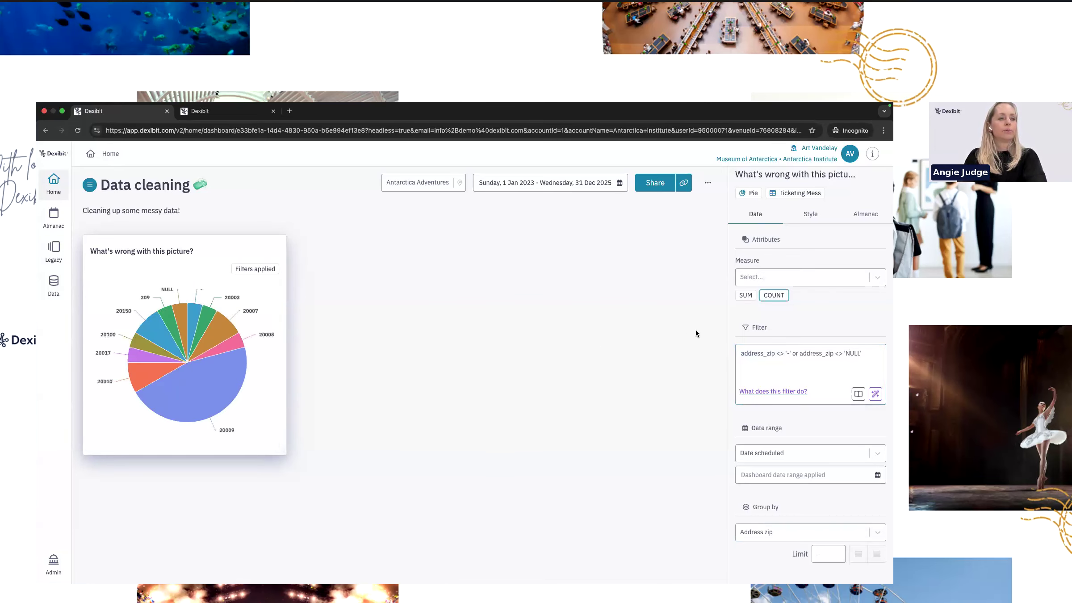
Change the filter's second condition to address_zip not like '%NULL%' and apply it.
left_click(842, 353)
key("BackSpace")
key("BackSpace")
type("not like")
left_click(609, 412)
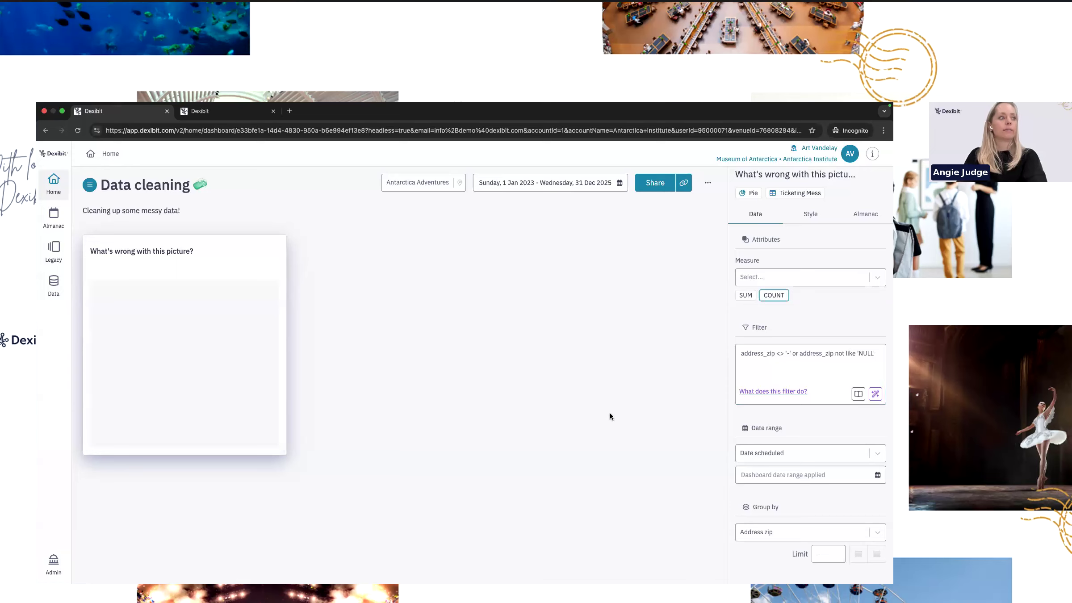
left_click(861, 354)
type("%NULL%")
left_click(634, 424)
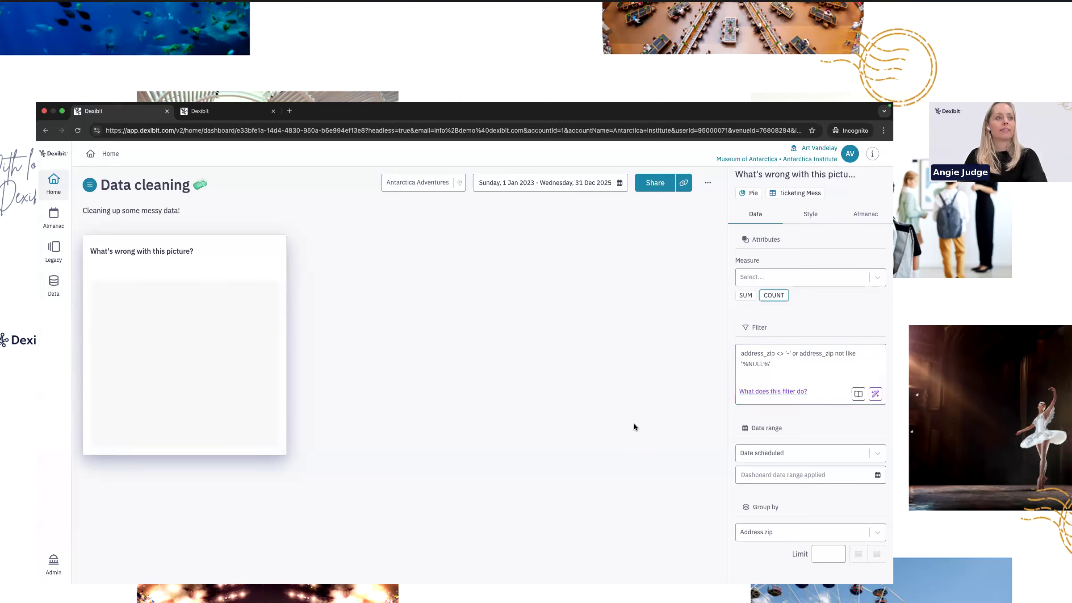
Add or address_zip IS NOT NULL and have the filter converted to address_zip NOT IN ('-', 'NULL') AND address_zip IS NOT NULL.
left_click(793, 372)
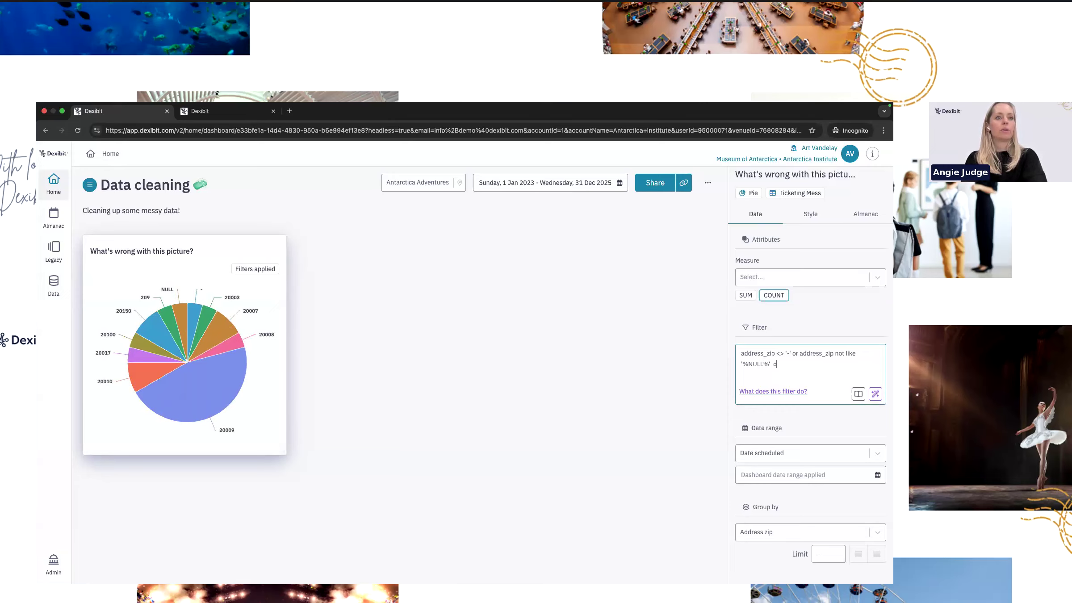
type("or address_")
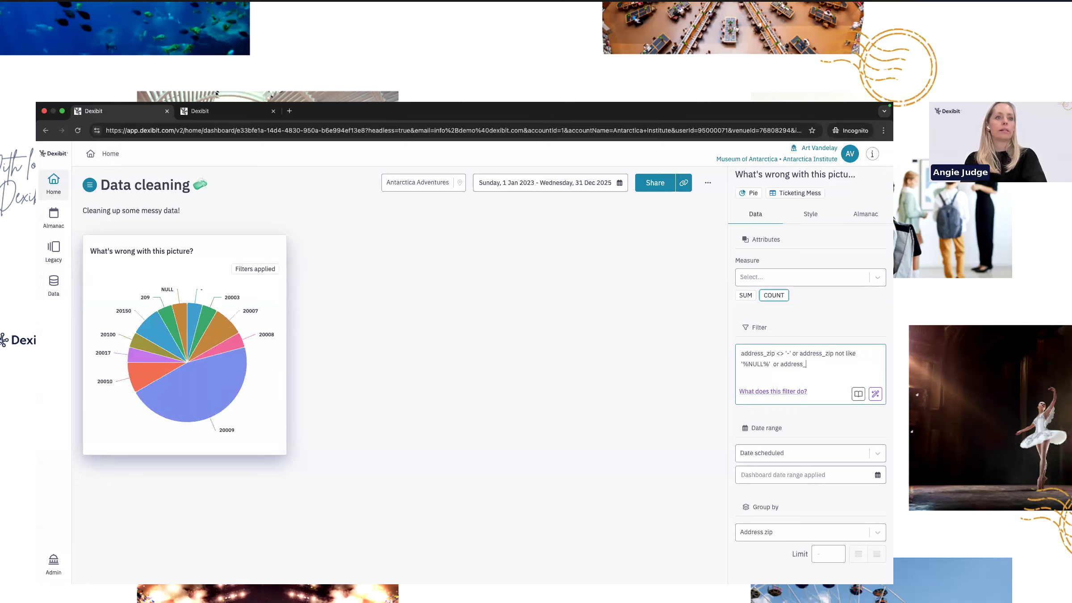
type("zip IS NOT NULL")
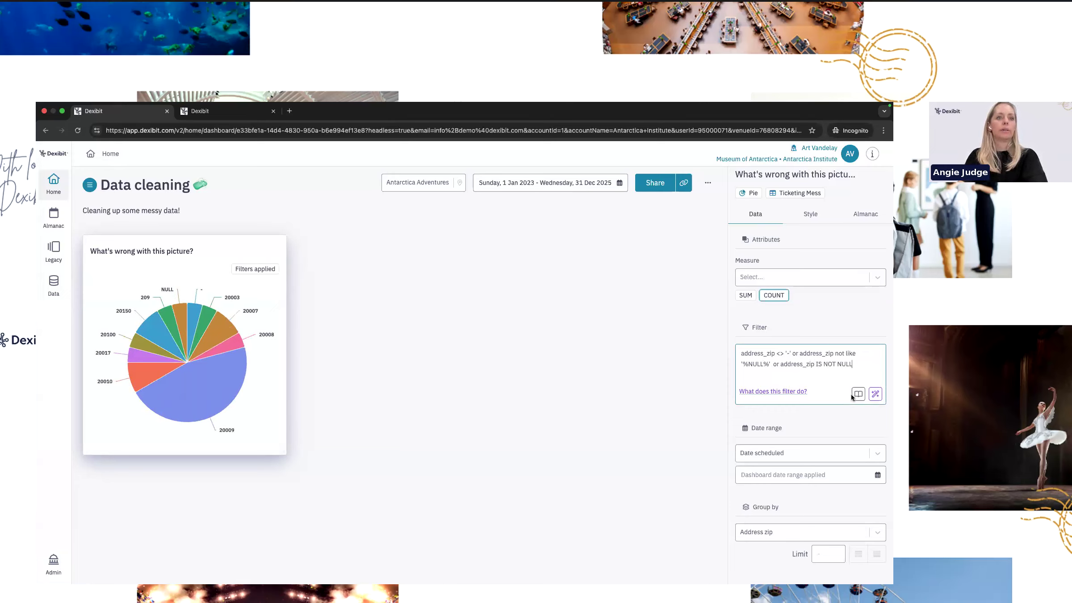
left_click(874, 395)
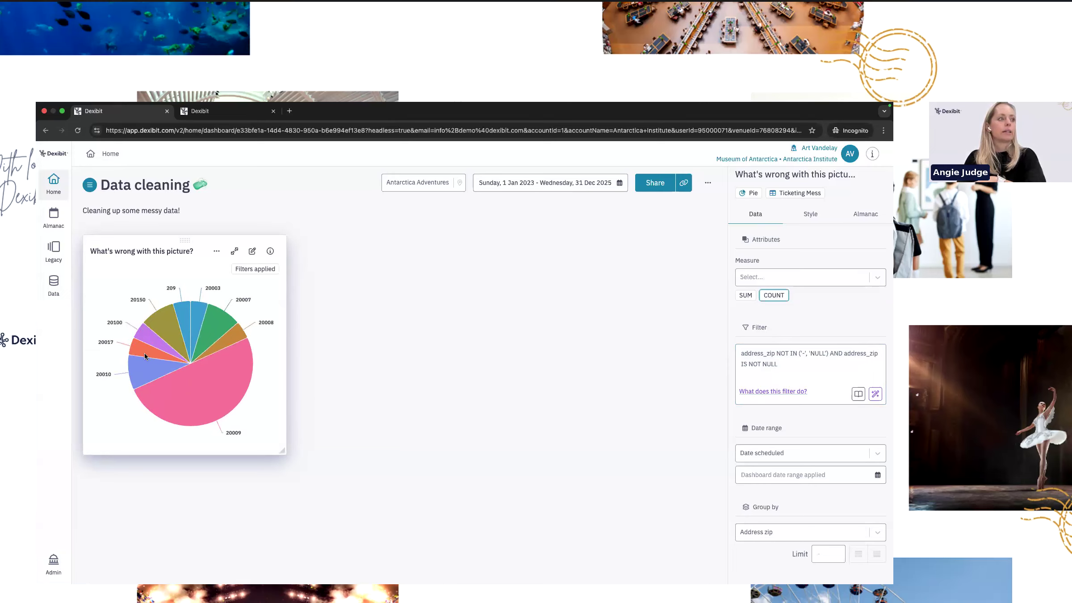
Select the pie chart's entire address_zip filter expression.
mouse_move(163, 315)
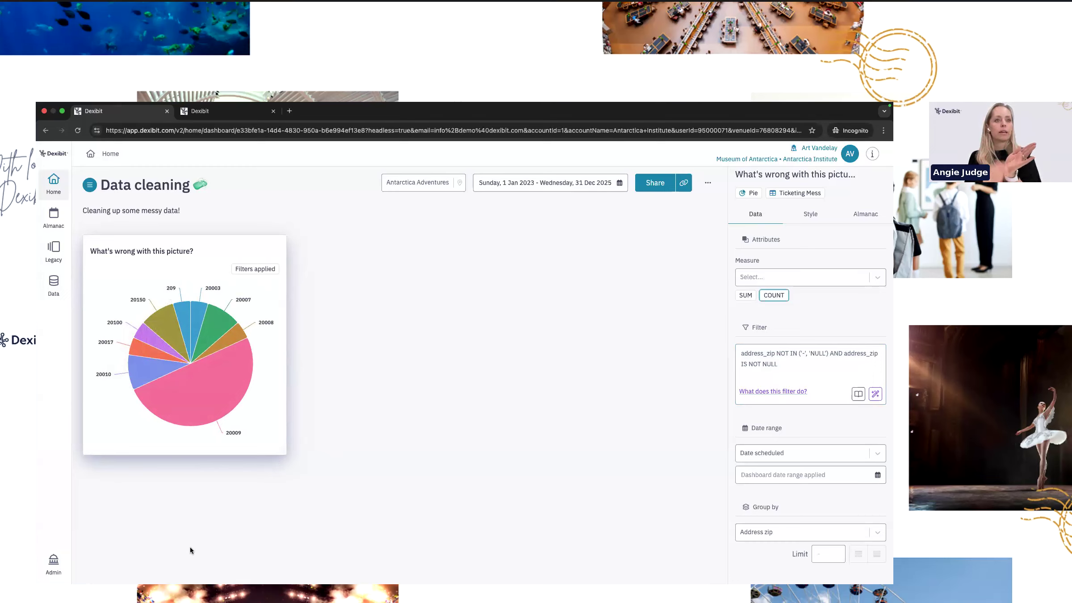
left_click(783, 374)
key("super+a")
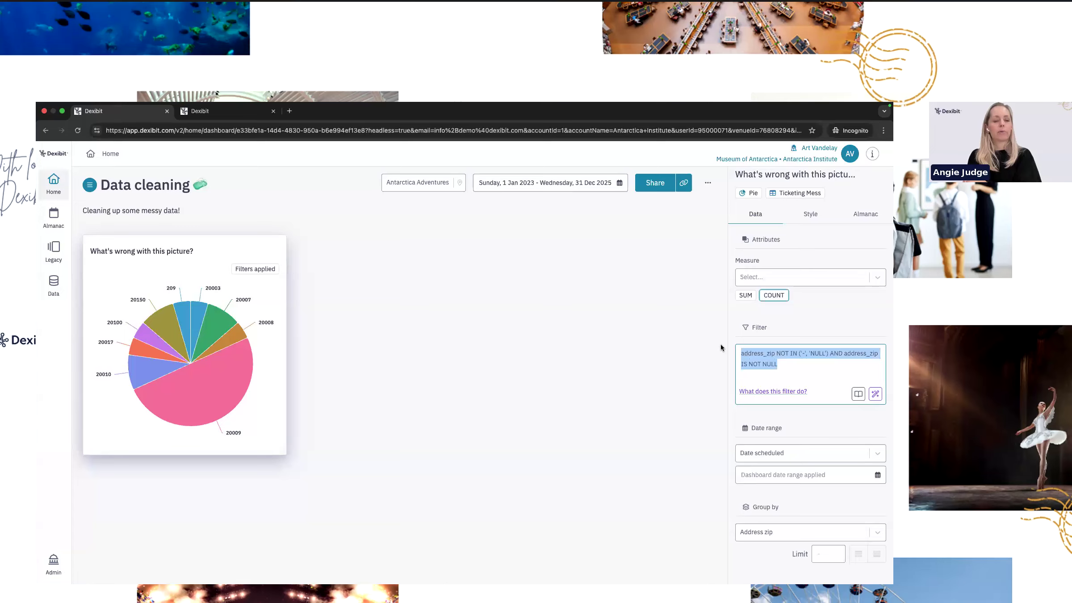